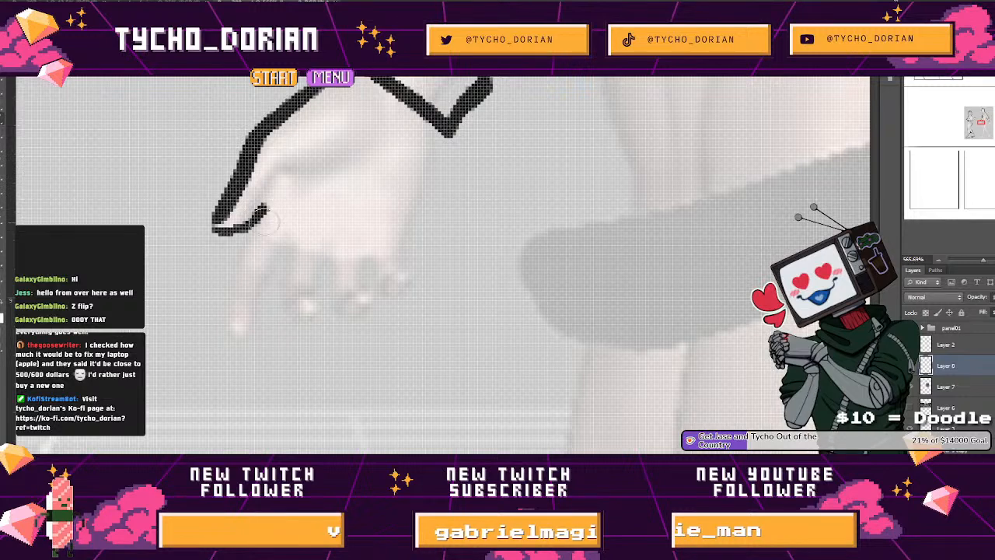
Step: Outline the thumb, fingers and palm of the male figure's forward hand below the sleeve cuff
mouse_move(233, 291)
mouse_down()
mouse_move(232, 339)
mouse_move(253, 334)
mouse_move(295, 254)
mouse_move(284, 266)
mouse_move(284, 309)
mouse_move(307, 319)
mouse_move(320, 270)
mouse_move(331, 305)
mouse_move(351, 313)
mouse_move(362, 279)
mouse_move(393, 287)
mouse_move(396, 270)
mouse_move(317, 341)
mouse_move(351, 264)
mouse_move(353, 222)
mouse_up()
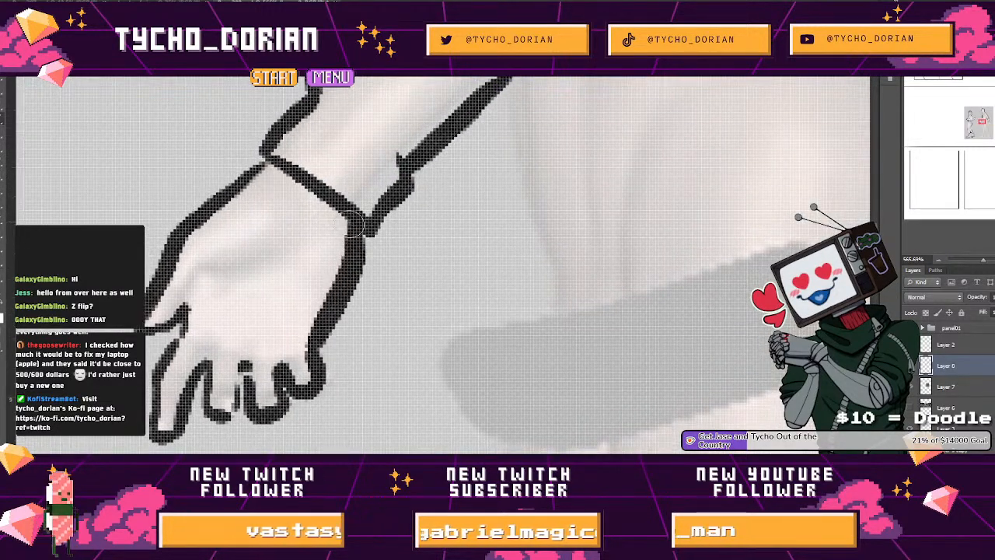
drag(246, 243, 228, 250)
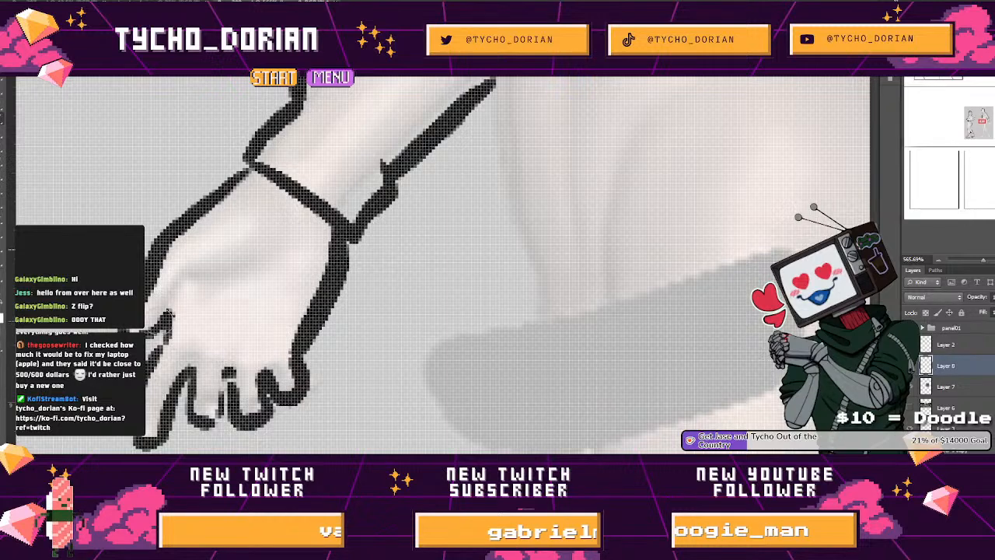
drag(200, 428, 227, 367)
Step: Draw the male figure's curved waistline and the back edge of his shirt from the armpit to the waist
key(ctrl+1)
drag(384, 305, 240, 196)
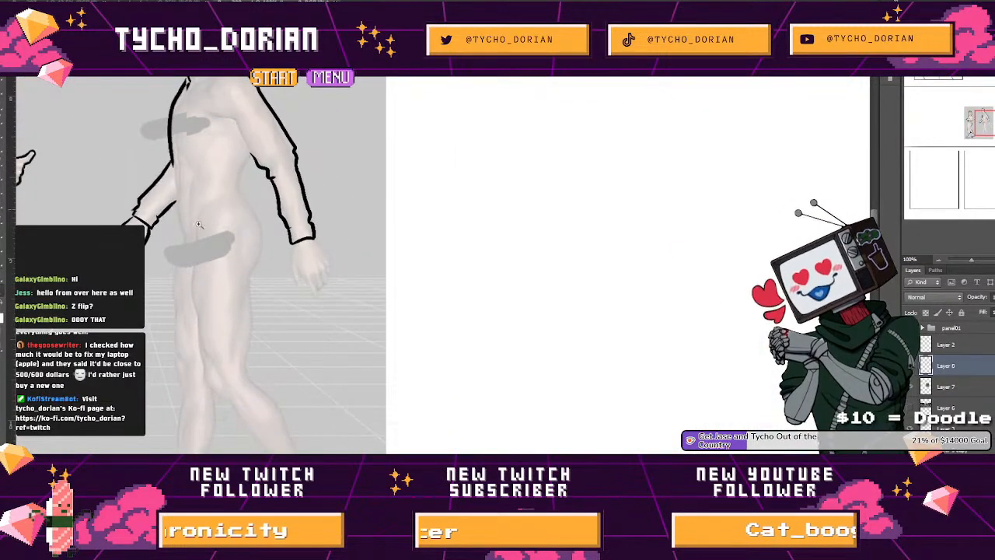
drag(187, 212, 234, 261)
mouse_move(229, 305)
mouse_down()
mouse_move(354, 253)
mouse_move(430, 241)
mouse_up()
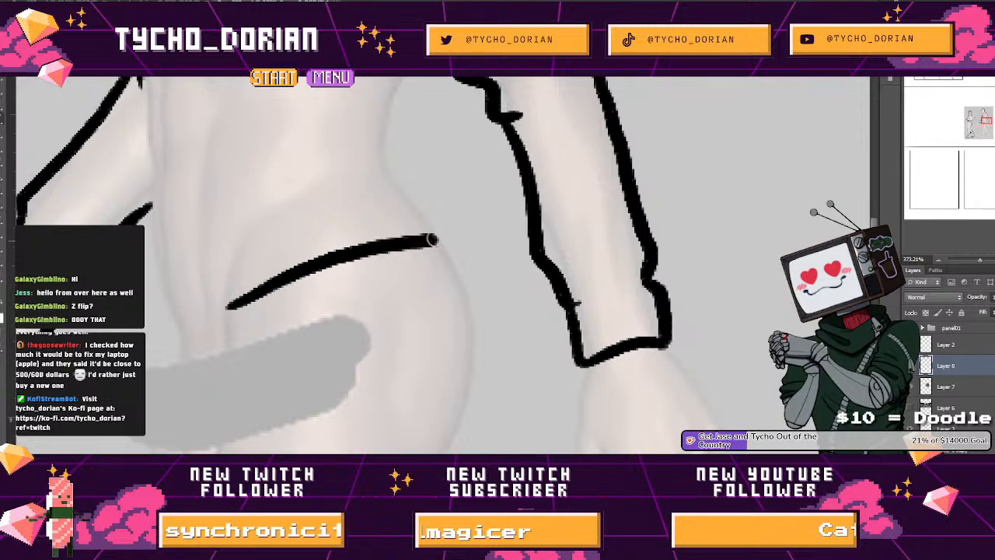
mouse_move(405, 179)
mouse_down()
mouse_move(338, 294)
mouse_move(350, 290)
mouse_move(342, 196)
mouse_up()
drag(369, 152, 321, 154)
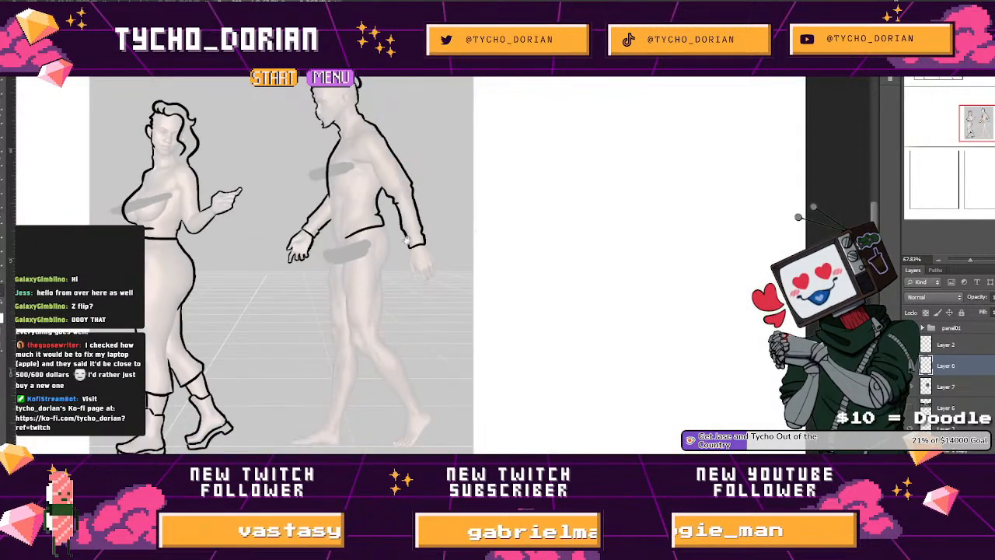
Step: Outline the male figure's rear hand with thumb, pointing finger, curled fingers and back of the hand
drag(405, 314, 371, 277)
mouse_move(349, 210)
mouse_down()
mouse_move(400, 222)
mouse_move(353, 253)
mouse_move(355, 319)
mouse_move(372, 289)
mouse_move(328, 279)
mouse_up()
key(ctrl+z)
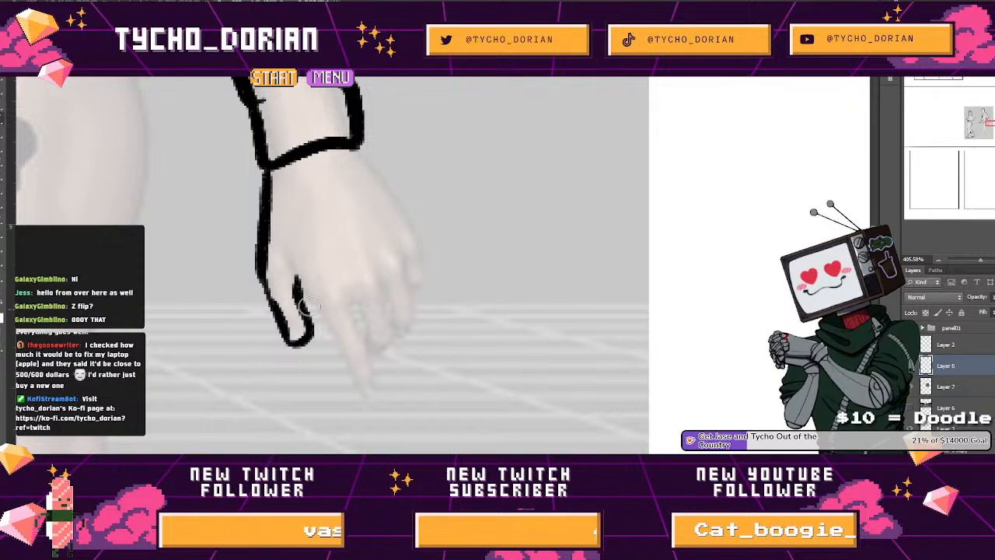
drag(318, 319, 351, 390)
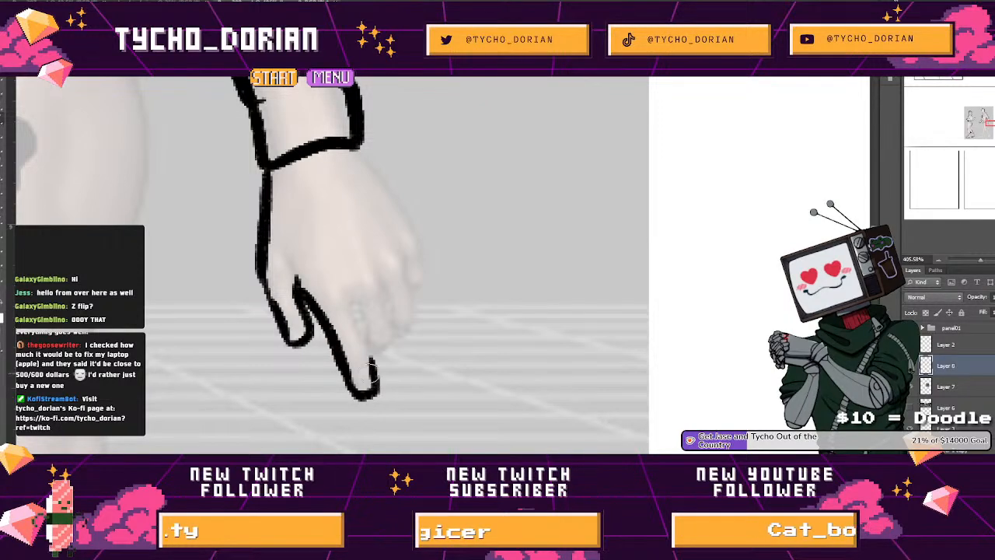
mouse_move(380, 356)
mouse_down()
mouse_move(413, 321)
mouse_move(426, 260)
mouse_up()
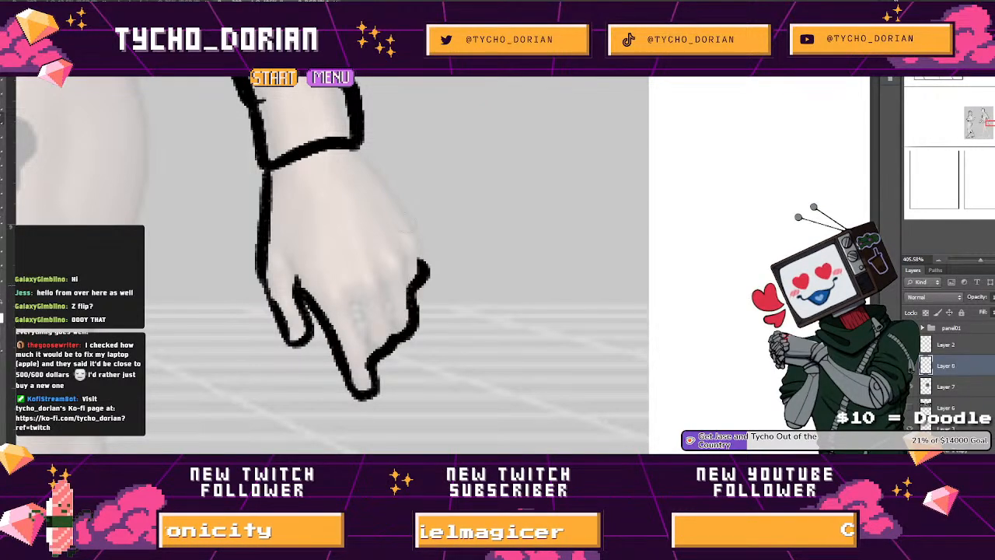
drag(359, 148, 420, 256)
Step: Outline the male figure's trousers along the front and back of the legs from the waist to the knees
key(ctrl+0)
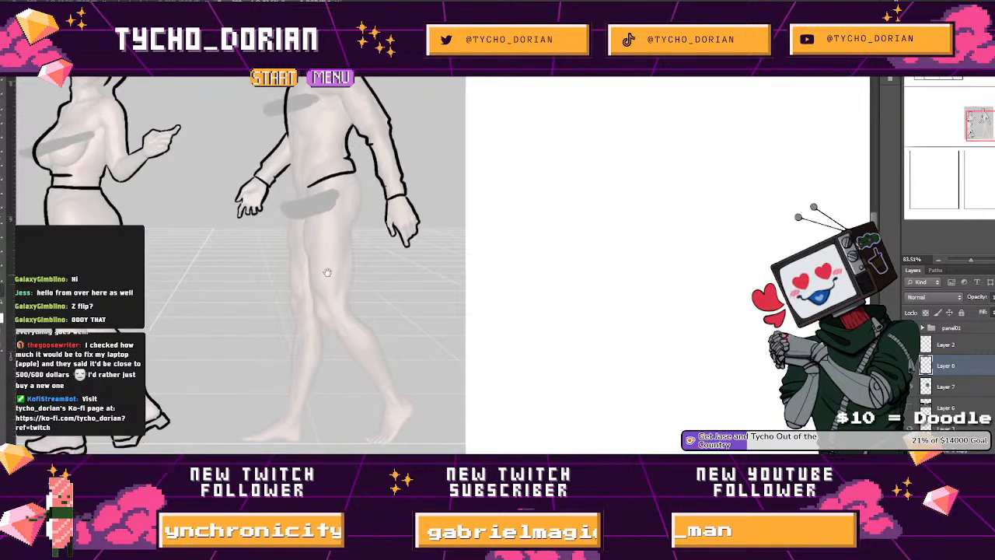
scroll(296, 173, up, 4)
mouse_move(308, 219)
mouse_down()
mouse_move(315, 299)
mouse_move(334, 320)
mouse_up()
mouse_move(335, 322)
mouse_down()
mouse_move(272, 135)
mouse_move(252, 298)
mouse_up()
key(ctrl+z)
drag(274, 140, 237, 370)
drag(275, 327, 229, 293)
drag(315, 277, 359, 320)
mouse_move(375, 227)
mouse_down()
mouse_move(398, 286)
mouse_move(399, 379)
mouse_up()
mouse_move(392, 366)
mouse_down()
mouse_move(417, 160)
mouse_move(453, 89)
mouse_up()
Step: Draw the trouser hem at the knees and the slanted top edge of the male figure's front boot
drag(346, 263, 274, 167)
mouse_move(344, 301)
mouse_down()
mouse_move(353, 237)
mouse_move(363, 397)
mouse_up()
mouse_move(351, 280)
mouse_down()
mouse_move(357, 217)
mouse_move(383, 156)
mouse_up()
drag(318, 347, 401, 121)
mouse_move(223, 77)
mouse_down()
mouse_move(212, 207)
mouse_move(210, 234)
mouse_up()
mouse_move(256, 342)
mouse_down()
mouse_move(271, 201)
mouse_move(230, 171)
mouse_move(230, 212)
mouse_move(223, 168)
mouse_up()
key(ctrl+z)
drag(293, 228, 237, 144)
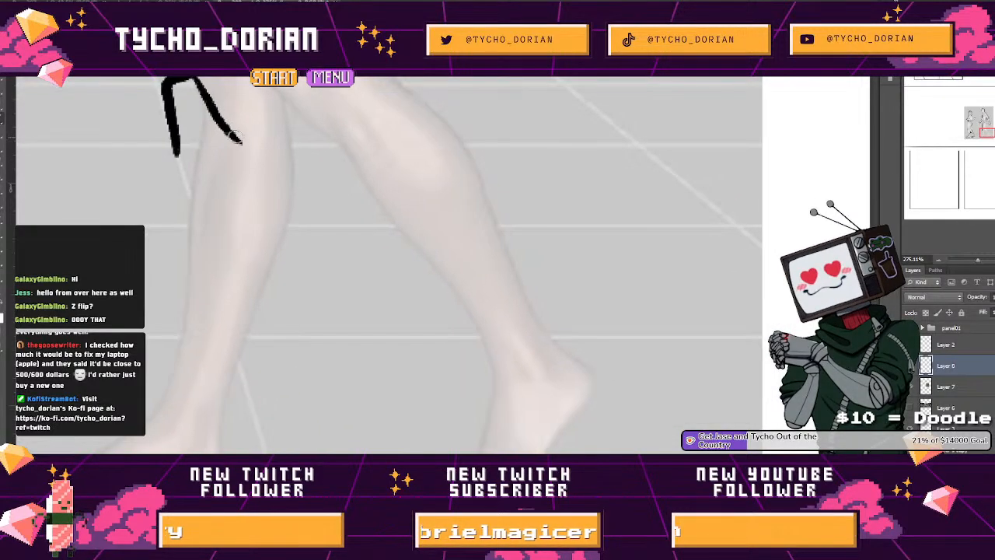
Step: Draw the front boot's shin line, instep and upturned pointed toe
mouse_move(263, 263)
mouse_down()
mouse_move(247, 128)
mouse_move(267, 95)
mouse_move(245, 328)
mouse_up()
key(ctrl+z)
mouse_move(185, 387)
mouse_down()
mouse_move(347, 316)
mouse_move(321, 328)
mouse_up()
key(ctrl+z)
mouse_move(231, 302)
mouse_down()
mouse_move(300, 320)
mouse_move(262, 308)
mouse_up()
key(ctrl+z)
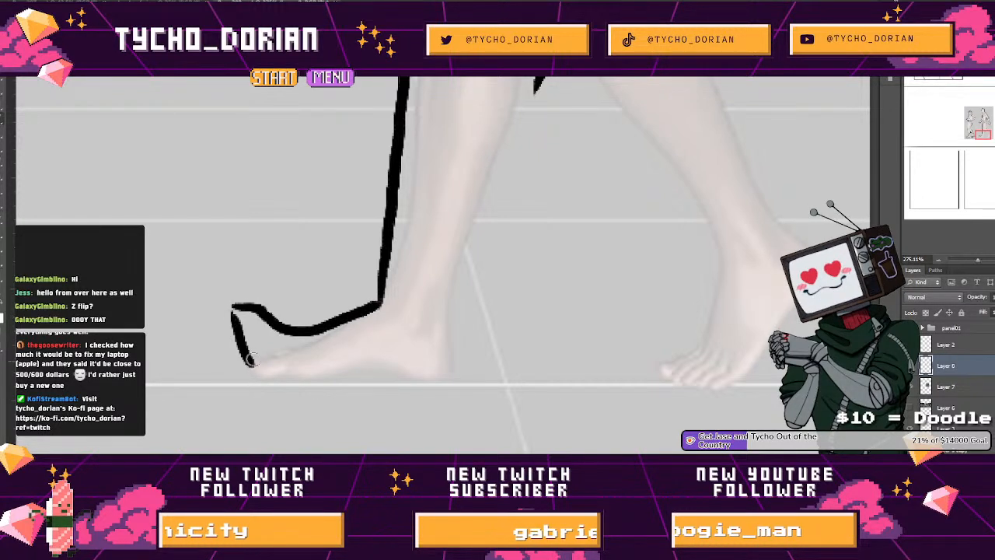
Step: Draw the front boot's sole and heel and carry the line up the back of the calf
drag(260, 378, 348, 385)
mouse_move(367, 381)
mouse_down()
mouse_move(256, 345)
mouse_move(241, 352)
mouse_move(344, 355)
mouse_up()
mouse_move(354, 341)
mouse_down()
mouse_move(262, 399)
mouse_move(274, 314)
mouse_up()
key(ctrl+z)
drag(266, 403, 276, 332)
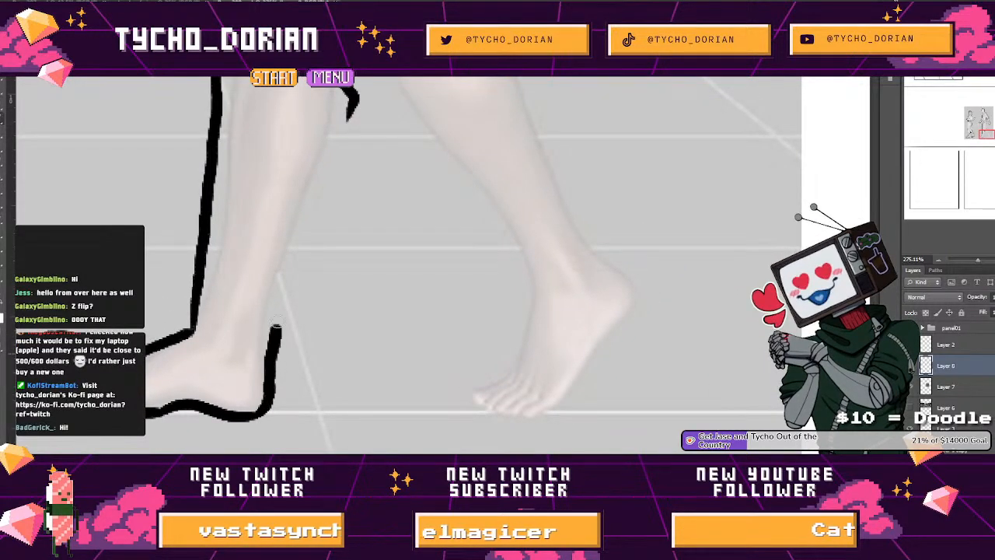
mouse_move(347, 111)
mouse_down()
mouse_move(287, 275)
mouse_move(213, 235)
mouse_move(206, 217)
mouse_up()
key(ctrl+z)
Step: Draw the curved top edge of the rear boot and its front line down to the ankle
drag(289, 243, 340, 211)
drag(185, 232, 289, 334)
key(ctrl+z)
drag(185, 228, 267, 313)
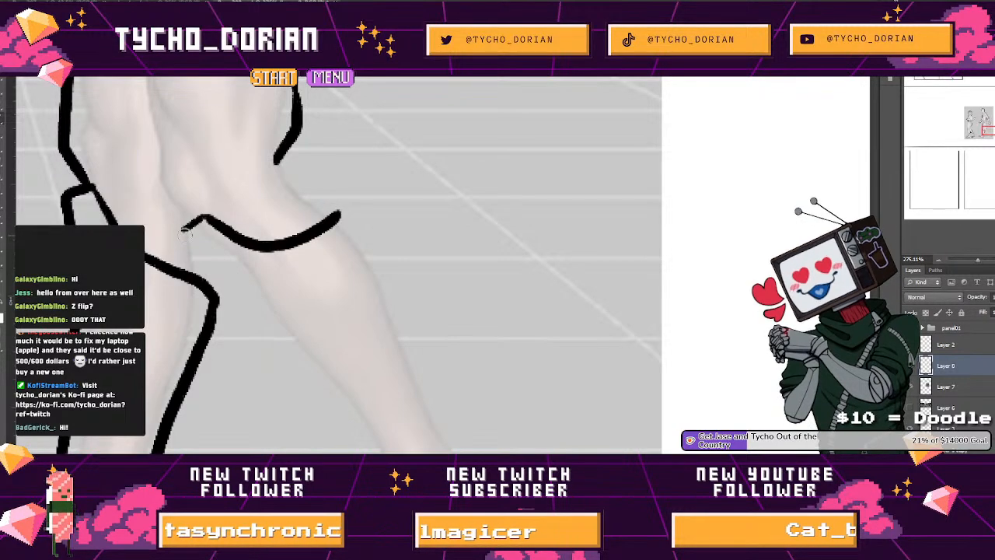
drag(197, 266, 201, 242)
mouse_move(318, 336)
mouse_down()
mouse_move(209, 187)
mouse_move(178, 178)
mouse_move(199, 249)
mouse_up()
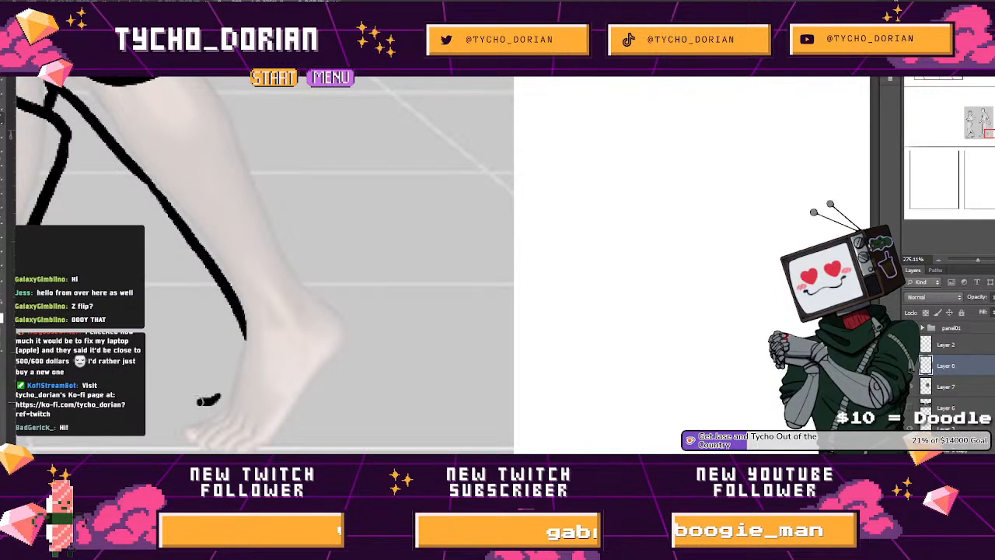
Step: Draw the rear boot's instep, upturned toe and sole up to the raised heel
drag(185, 384, 206, 398)
key(ctrl+z)
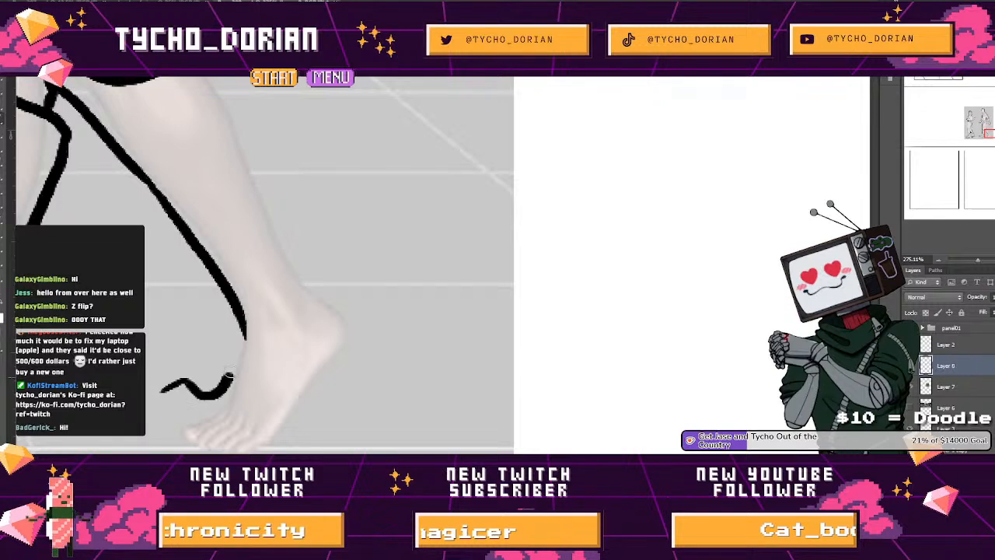
drag(241, 344, 247, 262)
drag(166, 309, 200, 358)
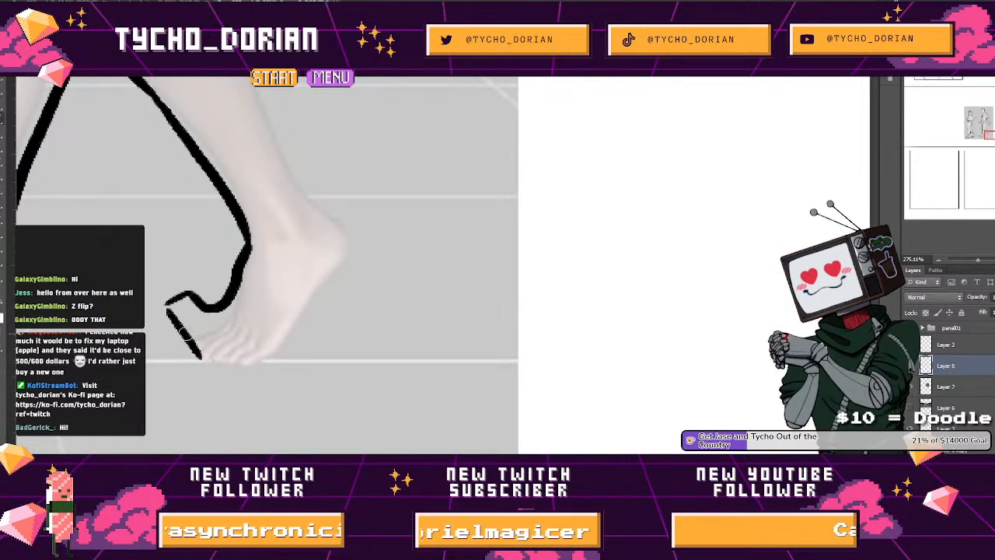
drag(292, 329, 358, 263)
drag(345, 246, 331, 388)
Step: Draw the back of the rear boot from its top corner down the calf to the heel
drag(179, 106, 190, 95)
drag(221, 159, 299, 331)
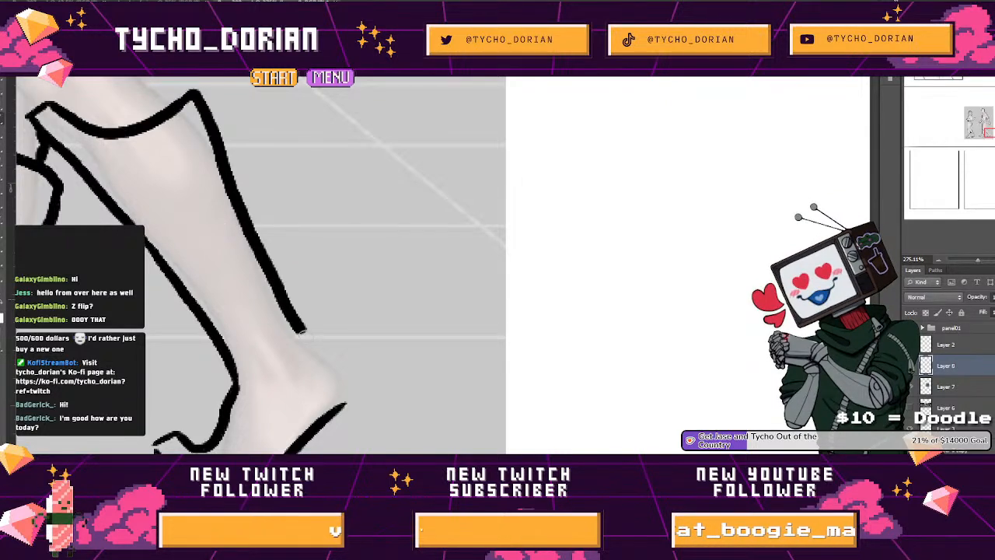
key(ctrl+z)
mouse_move(171, 115)
mouse_down()
mouse_move(194, 95)
mouse_move(280, 285)
mouse_up()
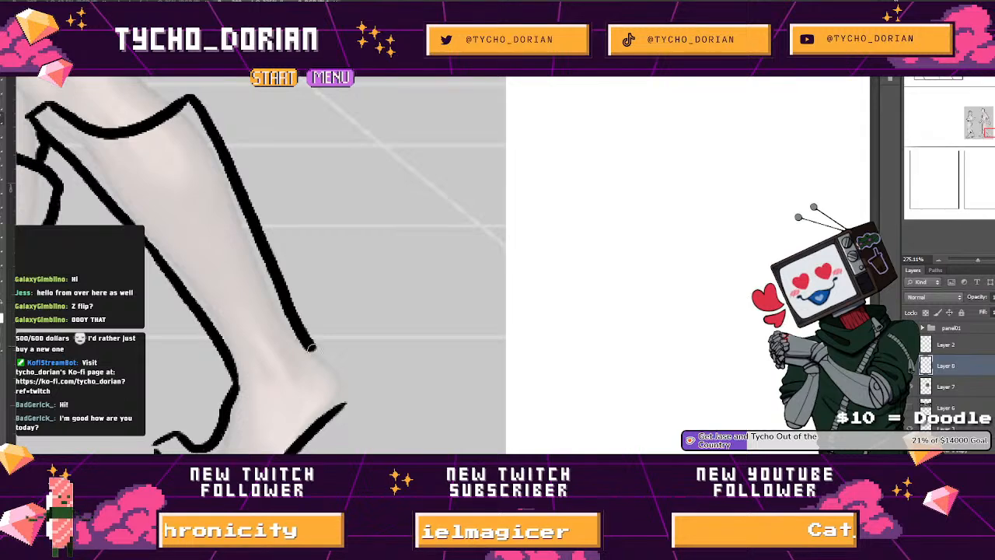
drag(338, 394, 344, 404)
Step: Join the trouser hem to the rear boot and draw the tail's long S-shaped first edge from the hip
drag(240, 235, 338, 404)
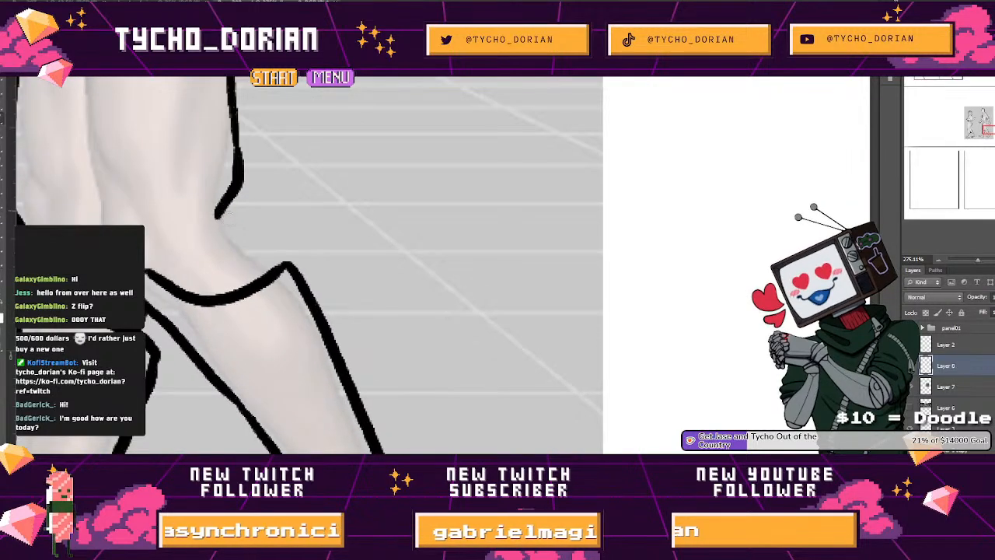
mouse_move(283, 266)
mouse_down()
mouse_move(279, 249)
mouse_move(302, 228)
mouse_move(348, 240)
mouse_up()
drag(295, 281, 527, 267)
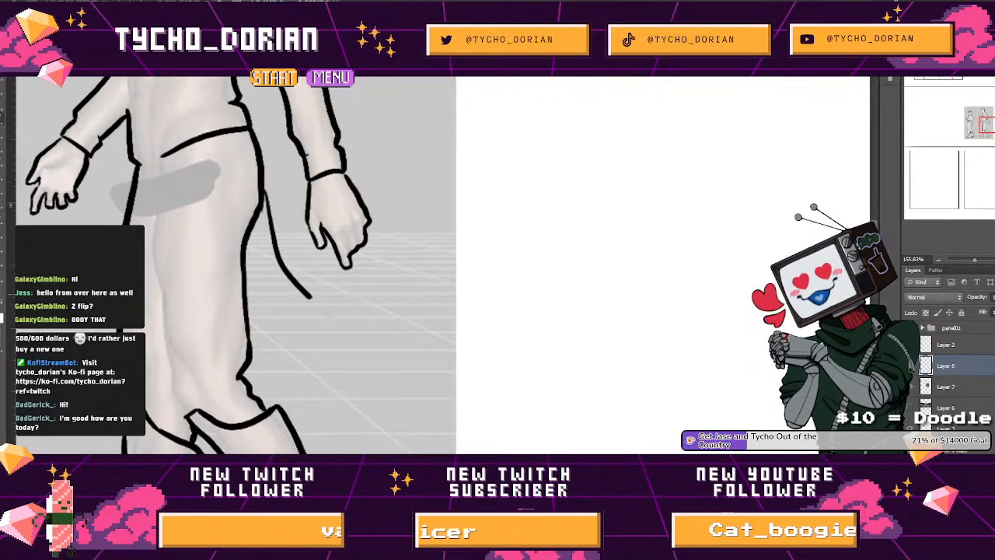
key(ctrl+z)
mouse_move(259, 178)
mouse_down()
mouse_move(276, 327)
mouse_move(595, 302)
mouse_up()
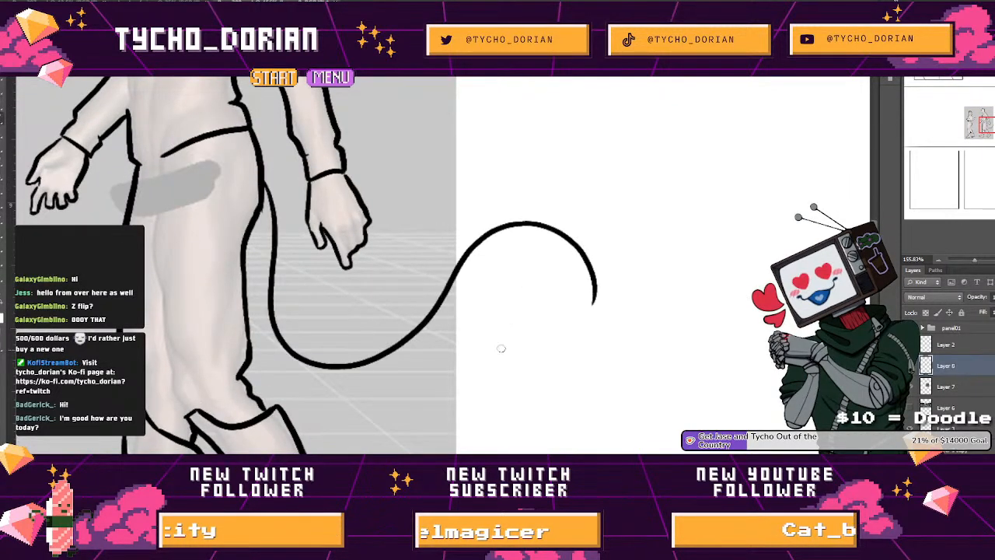
Step: Try to start the tail's second edge at the hip, parallel to the first curve
drag(321, 310, 275, 234)
drag(205, 152, 235, 173)
mouse_move(233, 105)
mouse_down()
mouse_move(220, 343)
mouse_move(257, 473)
mouse_move(96, 220)
mouse_move(234, 352)
mouse_move(240, 393)
mouse_up()
mouse_move(183, 126)
mouse_down()
mouse_move(172, 280)
mouse_move(226, 430)
mouse_up()
key(ctrl+z)
drag(175, 85, 192, 381)
key(r)
drag(153, 286, 307, 200)
drag(228, 321, 384, 304)
drag(273, 324, 429, 300)
drag(328, 311, 470, 292)
drag(394, 301, 504, 291)
key(ctrl+alt+z)
key(ctrl+alt+z)
key(ctrl+alt+z)
key(ctrl+alt+z)
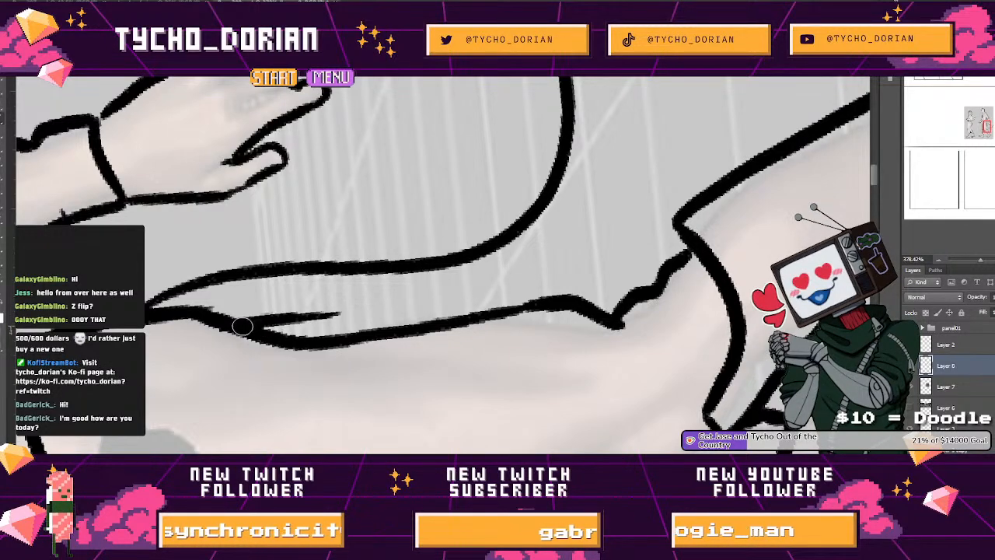
Step: Try to extend the tail's second edge from the hip along the thigh, and undo the strokes
mouse_move(267, 321)
mouse_down()
mouse_move(509, 297)
mouse_move(555, 269)
mouse_up()
mouse_move(544, 274)
mouse_down()
mouse_move(394, 391)
mouse_move(275, 399)
mouse_up()
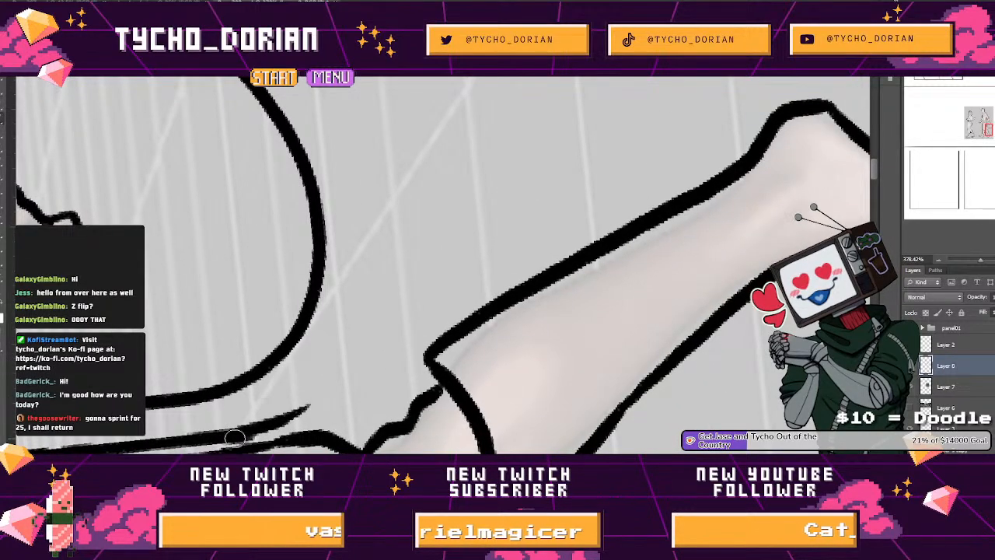
drag(217, 412, 347, 342)
key(ctrl+z)
key(ctrl+z)
key(ctrl+z)
key(ctrl+z)
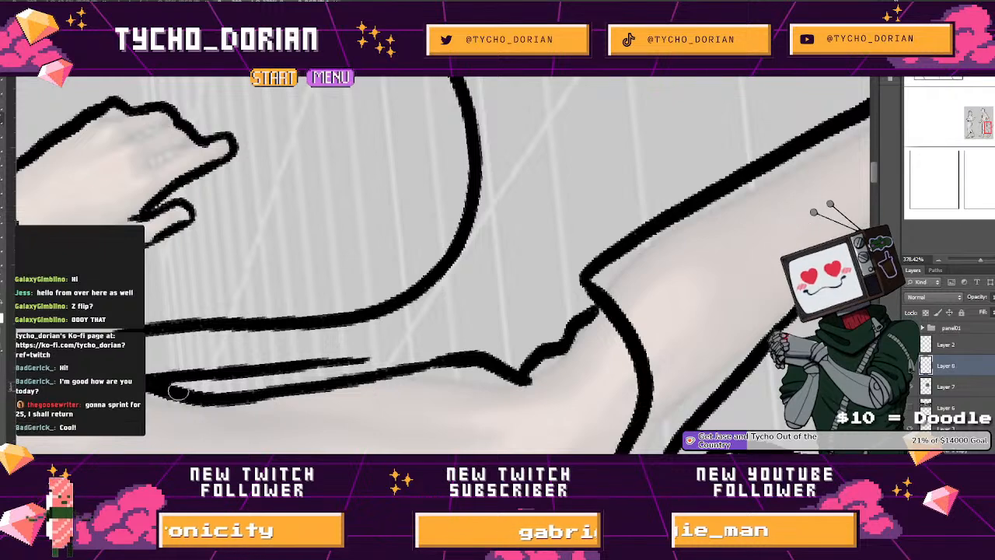
key(ctrl+z)
key(ctrl+z)
key(ctrl+z)
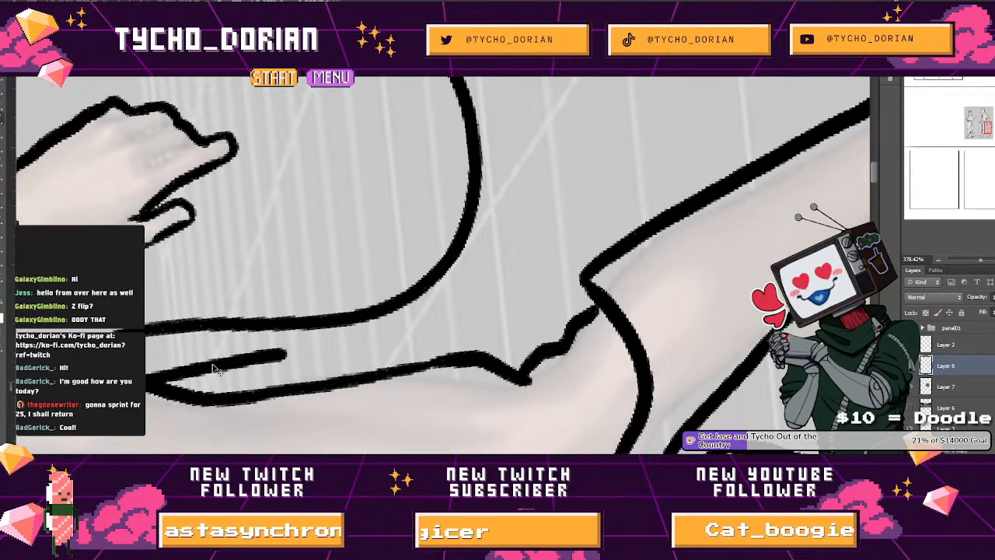
Step: Draw the tail's second edge from the hip around the lower bend of the first curve
mouse_move(229, 371)
mouse_down()
mouse_move(177, 332)
mouse_move(394, 297)
mouse_up()
mouse_move(344, 306)
mouse_down()
mouse_move(267, 340)
mouse_move(213, 386)
mouse_move(253, 376)
mouse_move(325, 289)
mouse_move(337, 210)
mouse_up()
drag(319, 143, 457, 412)
mouse_move(214, 165)
mouse_down()
mouse_move(358, 346)
mouse_move(317, 425)
mouse_up()
mouse_move(273, 108)
mouse_down()
mouse_move(261, 130)
mouse_move(264, 177)
mouse_move(174, 241)
mouse_move(153, 374)
mouse_up()
Step: Draw the pointed tip at the tail's free end and begin the second edge from there
key(r)
mouse_move(153, 373)
mouse_down()
mouse_move(150, 447)
mouse_move(361, 486)
mouse_up()
key(ctrl+z)
drag(307, 340, 340, 196)
mouse_move(262, 161)
mouse_down()
mouse_move(250, 197)
mouse_move(293, 229)
mouse_move(306, 360)
mouse_move(317, 363)
mouse_up()
key(ctrl+z)
mouse_move(258, 190)
mouse_down()
mouse_move(303, 246)
mouse_move(311, 353)
mouse_move(143, 300)
mouse_move(235, 319)
mouse_move(370, 246)
mouse_move(253, 289)
mouse_up()
mouse_move(171, 307)
mouse_down()
mouse_move(367, 315)
mouse_move(355, 309)
mouse_up()
key(ctrl+z)
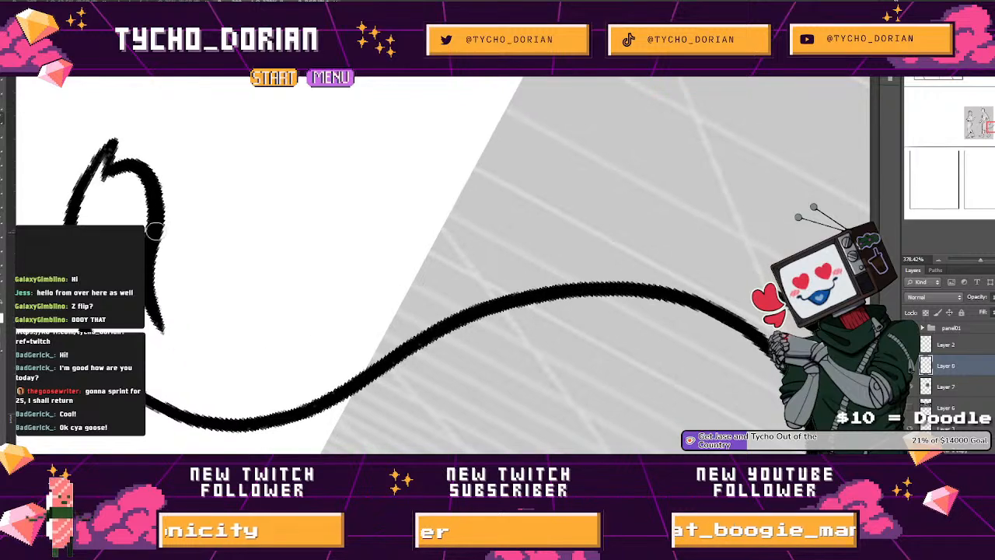
Step: Redraw the tail's second edge from the tip back along the upper bend
mouse_move(153, 288)
mouse_down()
mouse_move(210, 339)
mouse_move(311, 322)
mouse_move(342, 303)
mouse_move(210, 357)
mouse_move(252, 365)
mouse_up()
key(ctrl+z)
key(ctrl+z)
mouse_move(155, 320)
mouse_down()
mouse_move(241, 354)
mouse_move(406, 276)
mouse_move(195, 303)
mouse_up()
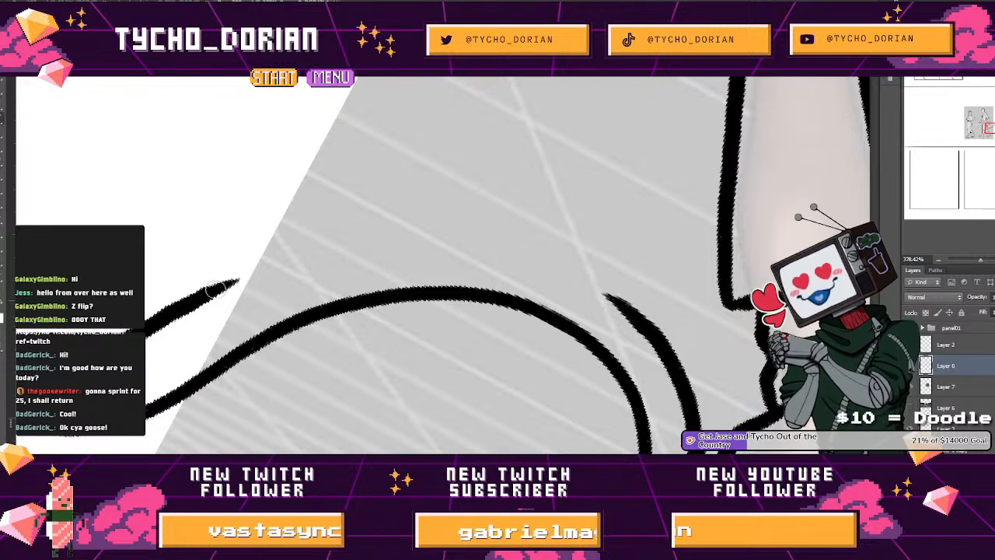
mouse_move(264, 264)
mouse_down()
mouse_move(329, 238)
mouse_move(480, 226)
mouse_up()
Step: Connect the two parts of the tail's second edge along the middle of the curve
key(r)
mouse_move(226, 293)
mouse_down()
mouse_move(234, 329)
mouse_move(388, 412)
mouse_up()
mouse_move(506, 238)
mouse_down()
mouse_move(244, 391)
mouse_move(227, 368)
mouse_move(268, 315)
mouse_up()
drag(383, 246, 350, 268)
drag(313, 319, 220, 231)
drag(246, 336, 282, 348)
mouse_move(268, 426)
mouse_down()
mouse_move(247, 247)
mouse_move(279, 140)
mouse_up()
scroll(295, 116, up, 2)
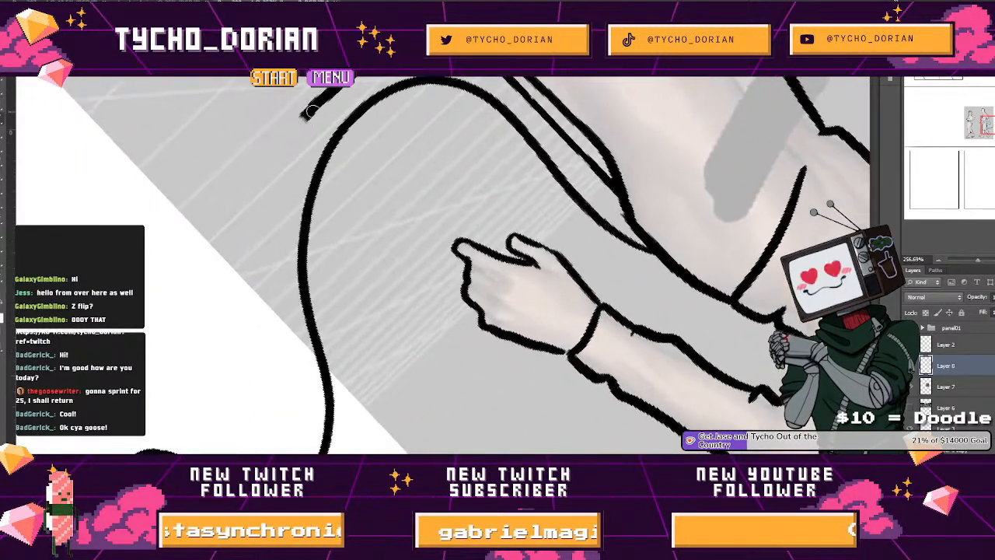
drag(275, 193, 273, 206)
key(ctrl+z)
Step: Lasso the unwanted line work at the tail's end, delete it and deselect
key(r)
mouse_move(148, 271)
mouse_down()
mouse_move(589, 378)
mouse_move(594, 350)
mouse_up()
drag(544, 342, 245, 276)
ctrl+click(167, 399)
key(l)
drag(212, 447, 159, 359)
key(Delete)
key(ctrl+d)
Step: Redraw the outline of the tail's end with the brush
key(b)
drag(140, 404, 268, 339)
key(ctrl+z)
mouse_move(133, 408)
mouse_down()
mouse_move(313, 315)
mouse_move(180, 408)
mouse_up()
drag(140, 445, 288, 318)
drag(290, 303, 176, 426)
mouse_move(199, 413)
mouse_down()
mouse_move(286, 265)
mouse_move(211, 403)
mouse_move(266, 311)
mouse_move(342, 225)
mouse_up()
Step: Clean up the tail outline with eraser and brush, and hide the grey reference render
key(e)
mouse_move(471, 251)
mouse_down()
mouse_move(536, 306)
mouse_move(553, 397)
mouse_up()
key(b)
mouse_move(408, 199)
mouse_down()
mouse_move(454, 200)
mouse_move(500, 219)
mouse_up()
mouse_move(556, 266)
mouse_down()
mouse_move(590, 382)
mouse_move(471, 371)
mouse_up()
key(r)
drag(328, 336, 333, 292)
drag(318, 354, 301, 432)
click(916, 386)
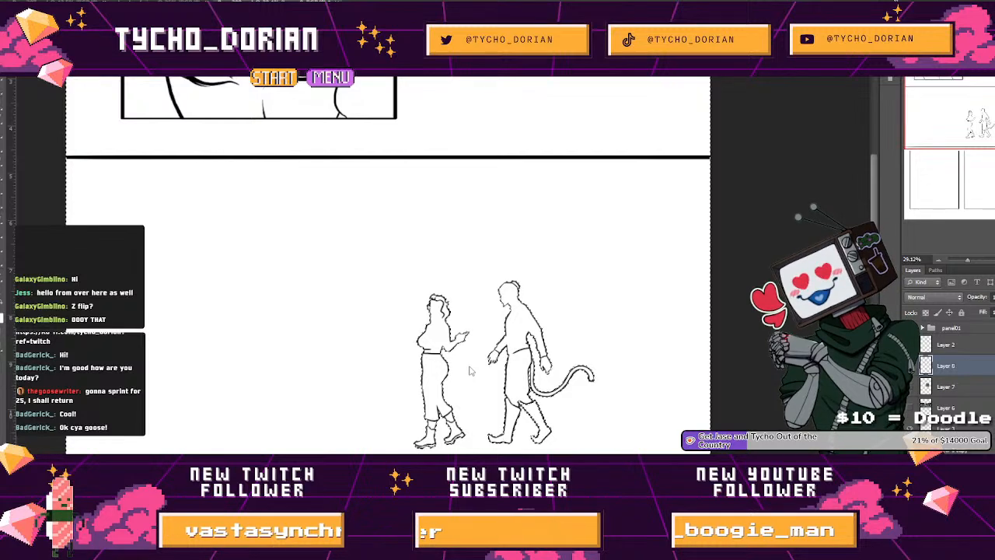
Step: Try to fill the selected figures with black on a new layer above Layer 7, and delete that layer
click(951, 386)
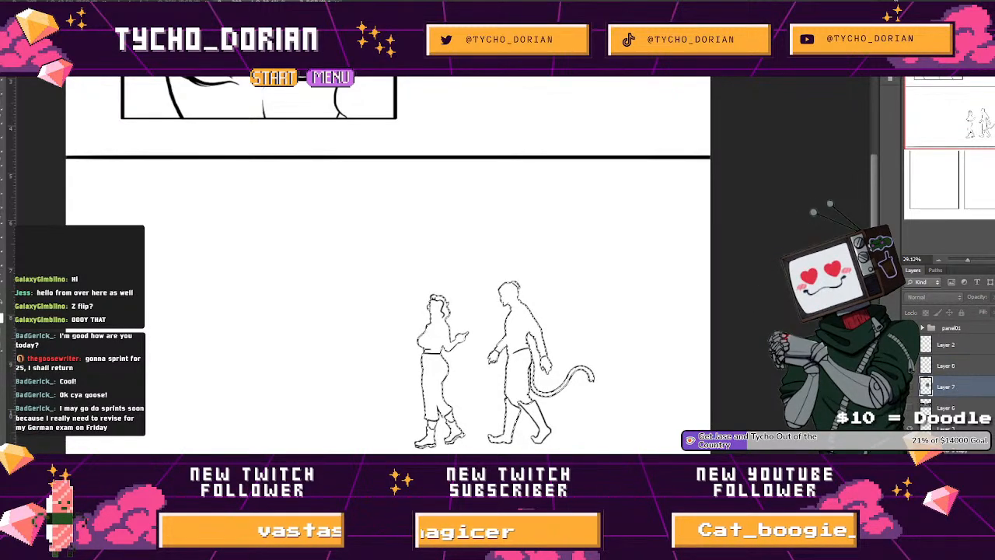
key(ctrl+alt+shift+n)
key(alt+BackSpace)
key(ctrl+d)
drag(559, 433, 588, 443)
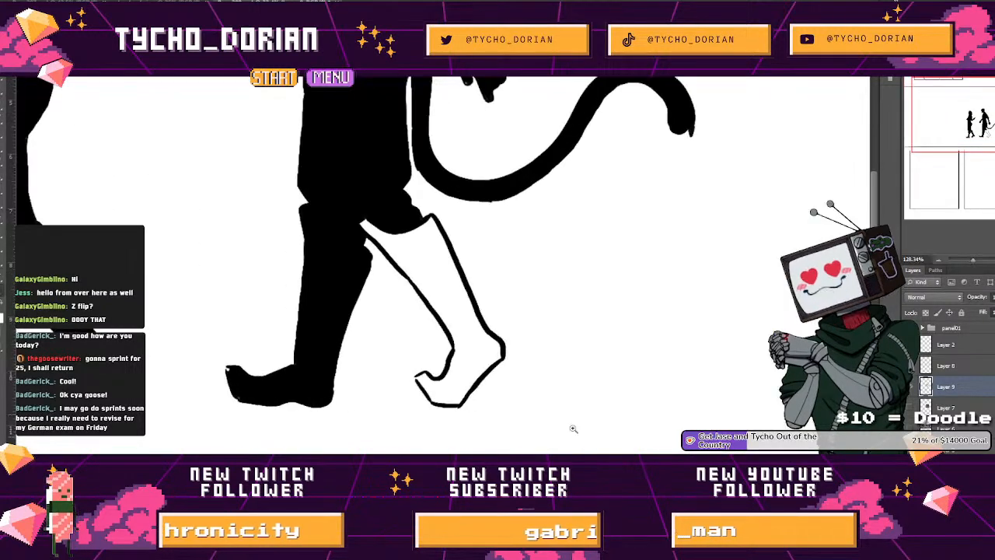
key(Delete)
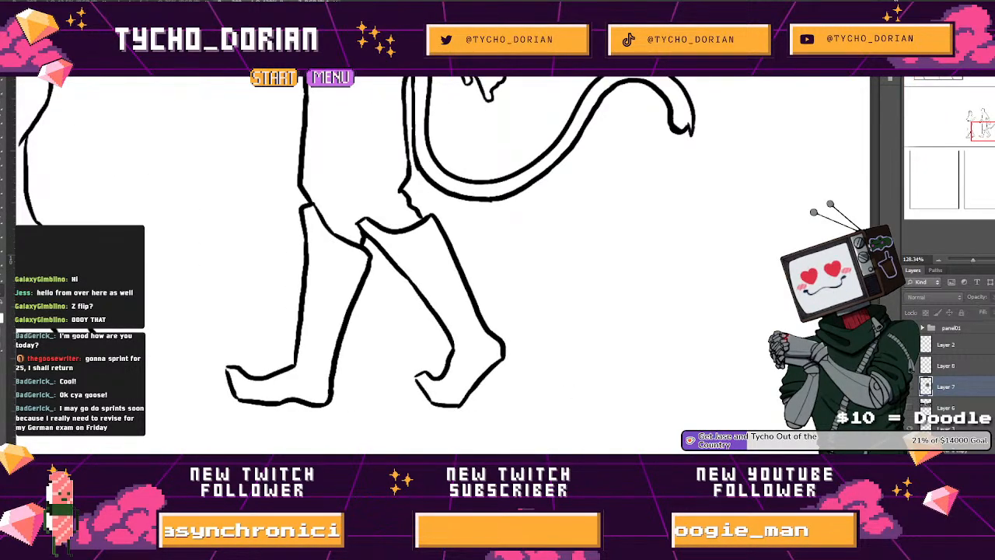
Step: Close the gap in the rear boot's toe on Layer 8 and select the blank area around the figures
drag(477, 364, 711, 351)
click(967, 362)
drag(399, 403, 484, 404)
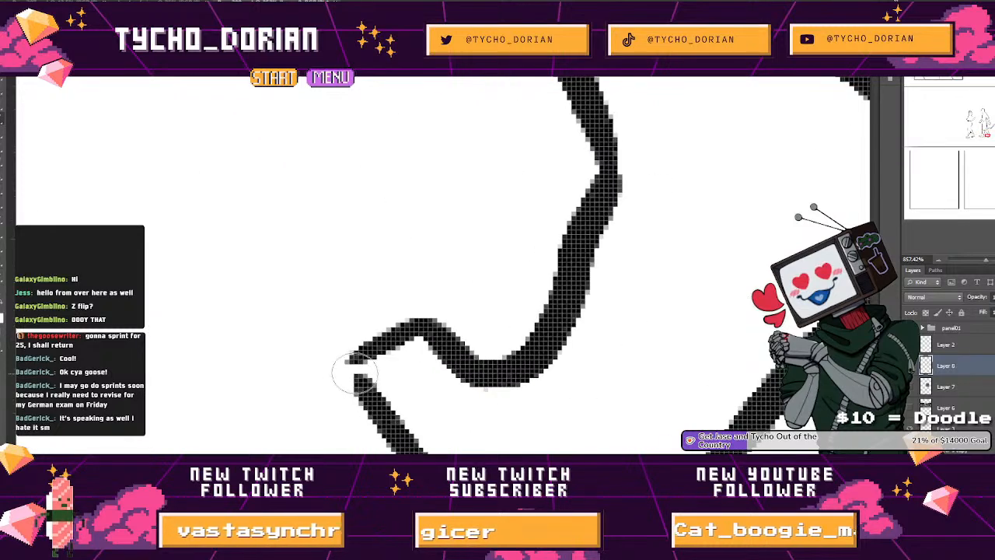
mouse_move(355, 364)
mouse_down()
mouse_move(261, 316)
mouse_move(315, 366)
mouse_up()
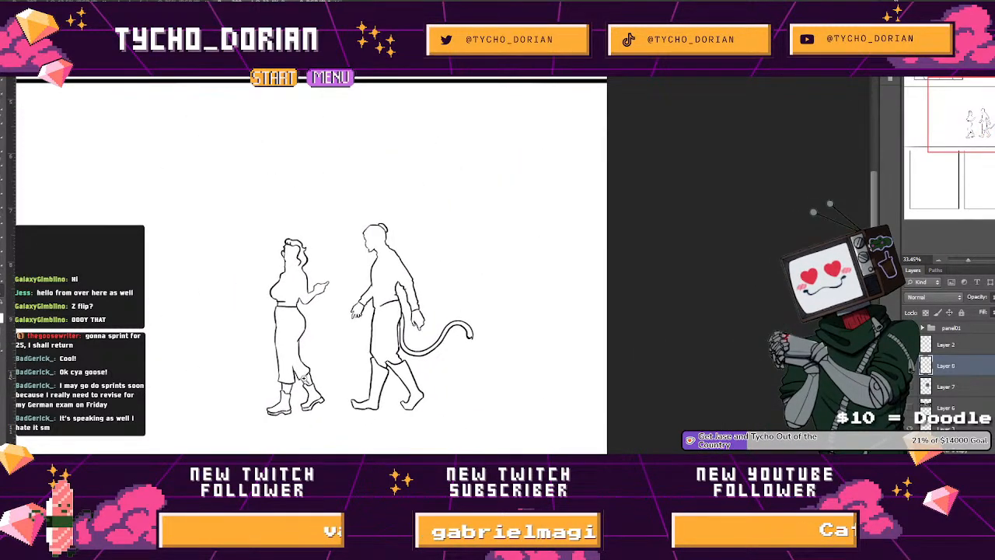
click(284, 361)
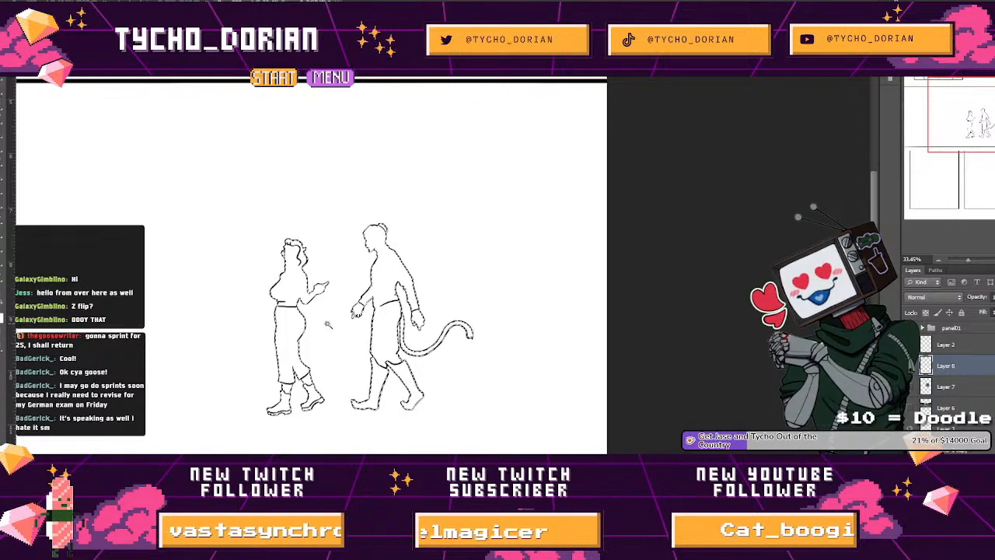
Step: Fill the silhouettes of both walking figures with black on a new layer below Layer 8 and clear the selection
click(946, 387)
key(ctrl+shift+alt+n)
key(alt+BackSpace)
key(ctrl+d)
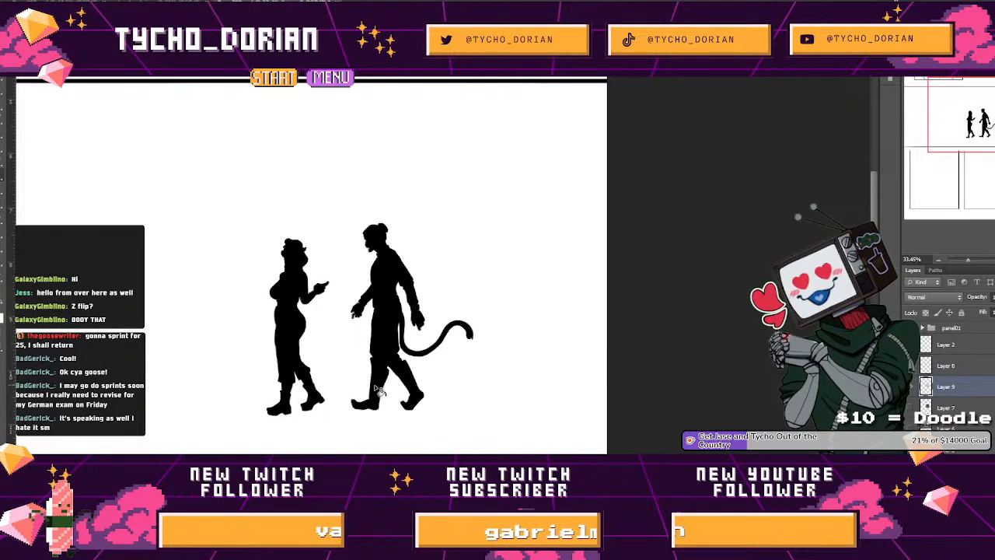
drag(335, 383, 292, 384)
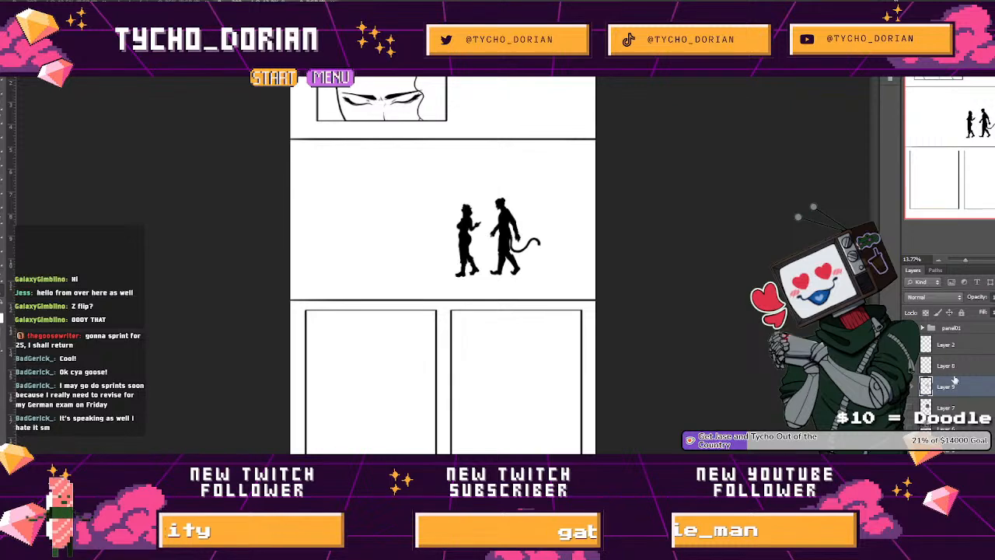
Step: Merge the black silhouette fill with the outlines on Layer 8 into a single layer
right_click(942, 380)
click(914, 348)
click(909, 387)
click(910, 391)
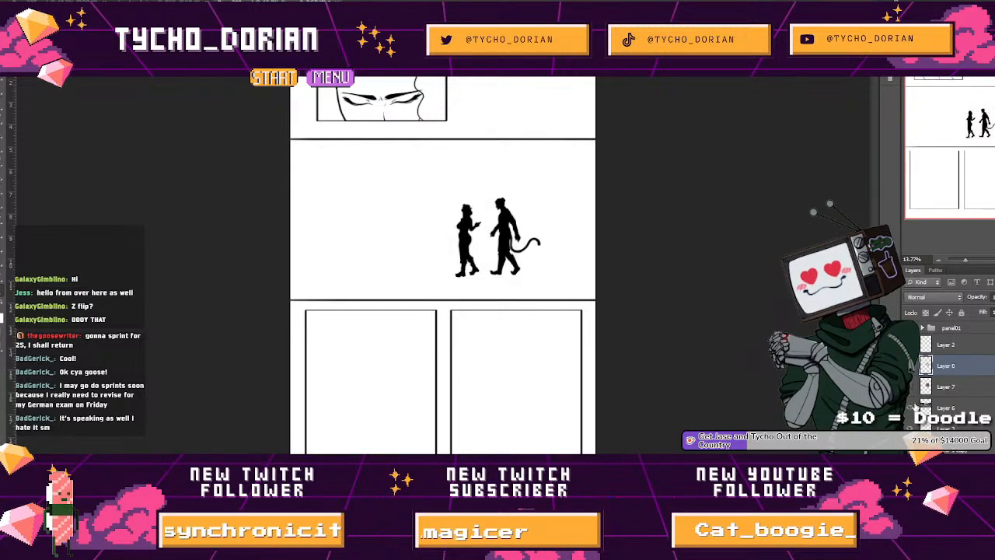
Step: Show the grey street background with the bus shelter behind the two silhouettes
click(910, 407)
scroll(520, 210, up, 2)
drag(505, 271, 496, 276)
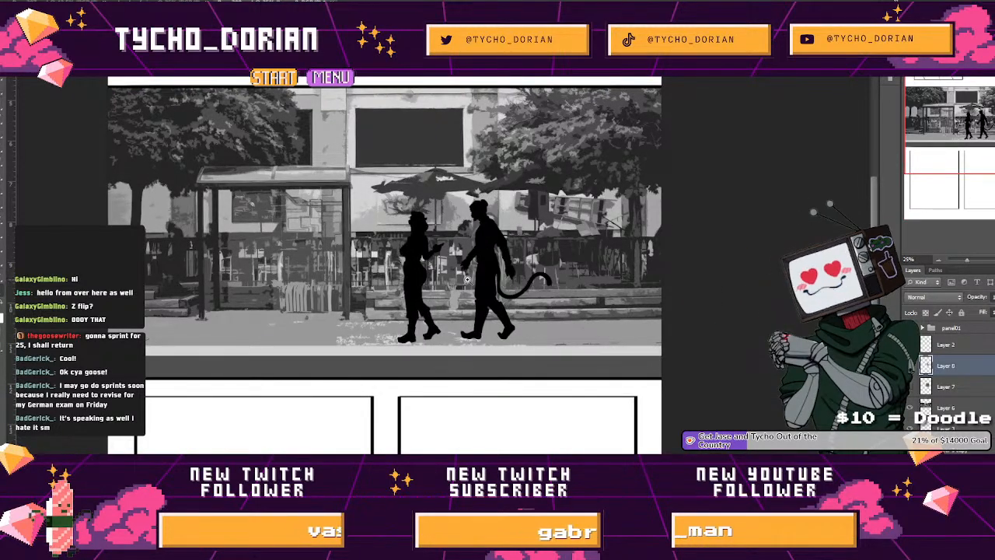
scroll(448, 270, down, 3)
scroll(405, 275, up, 2)
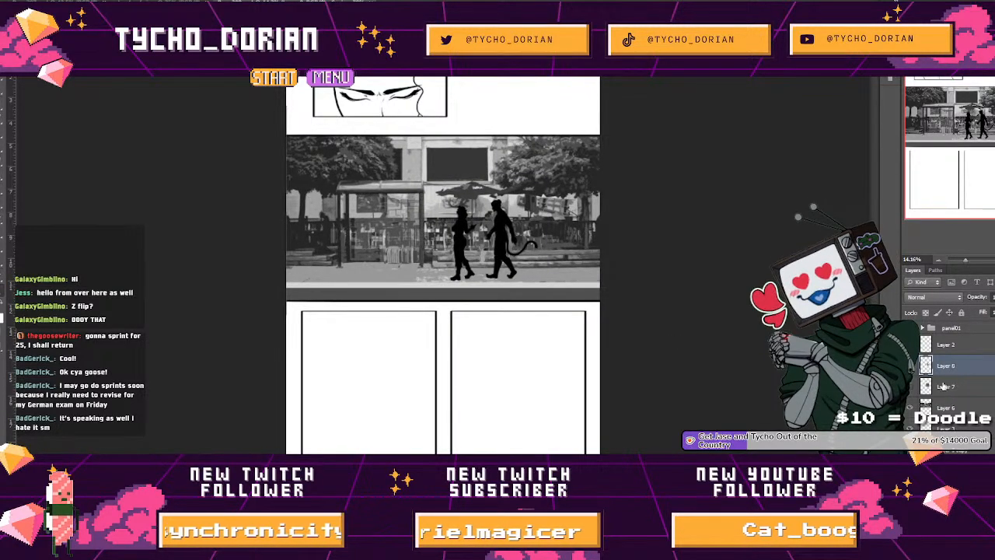
Step: Group the walking-figures panel's layers and name the group panel02
click(946, 345)
key(ctrl+g)
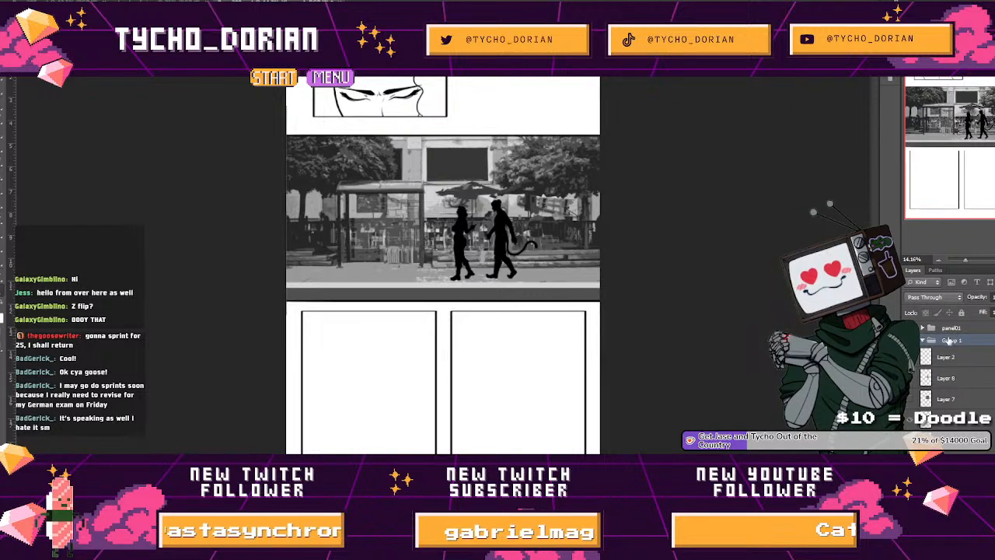
text(panel02)
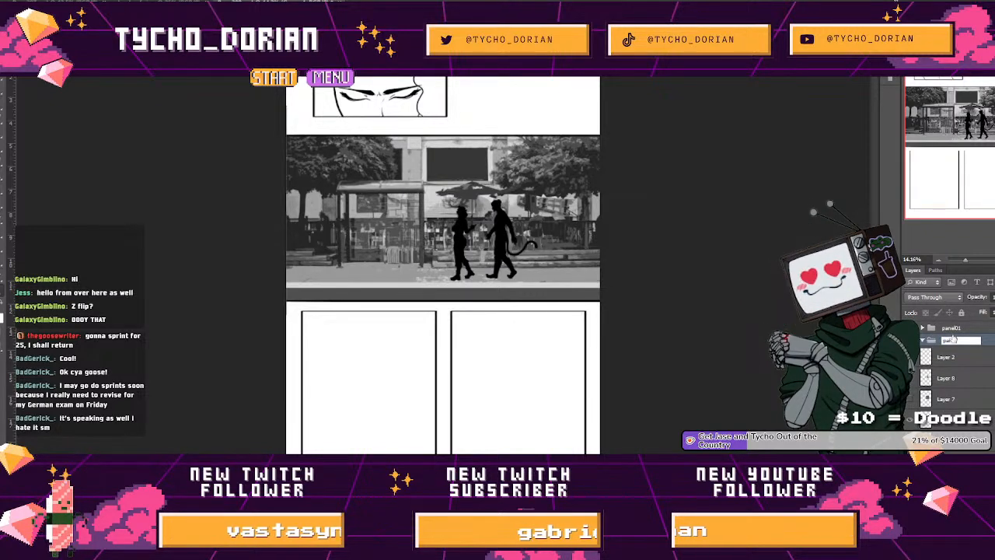
click(964, 407)
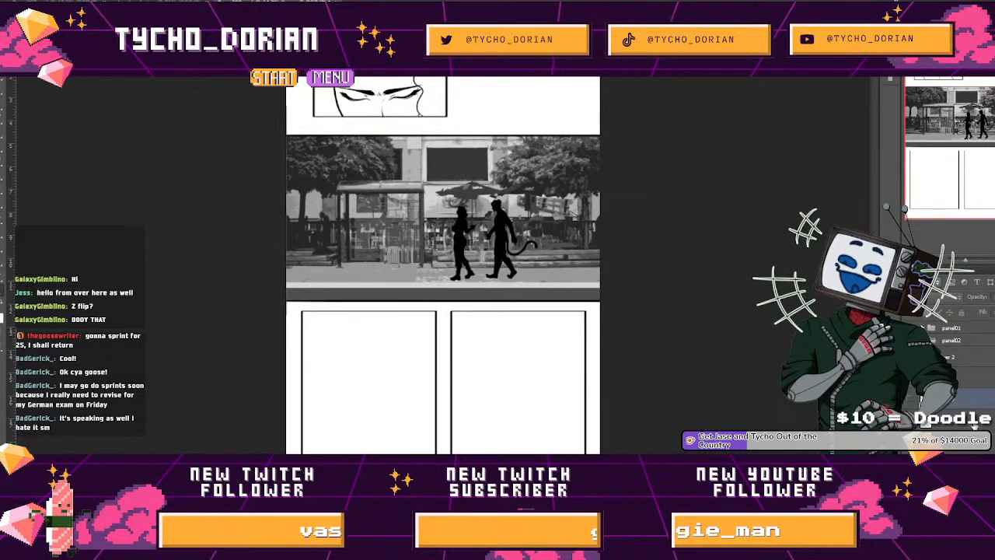
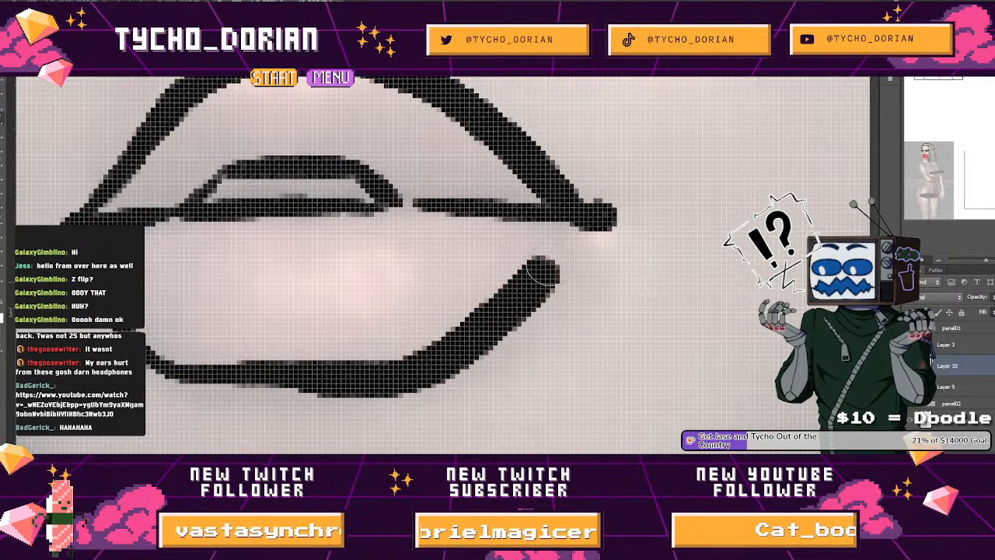
Step: Fill the woman's outlined lips with solid black on Layer 10, leaving the narrow opening between them clear
mouse_move(144, 288)
mouse_down()
mouse_move(155, 334)
mouse_move(214, 350)
mouse_move(257, 311)
mouse_move(160, 271)
mouse_move(150, 233)
mouse_move(456, 225)
mouse_move(429, 311)
mouse_move(340, 282)
mouse_move(484, 276)
mouse_move(513, 214)
mouse_up()
drag(340, 218, 376, 292)
mouse_move(151, 304)
mouse_down()
mouse_move(184, 294)
mouse_move(242, 240)
mouse_move(351, 207)
mouse_move(222, 206)
mouse_move(292, 185)
mouse_move(417, 176)
mouse_move(427, 233)
mouse_move(378, 223)
mouse_up()
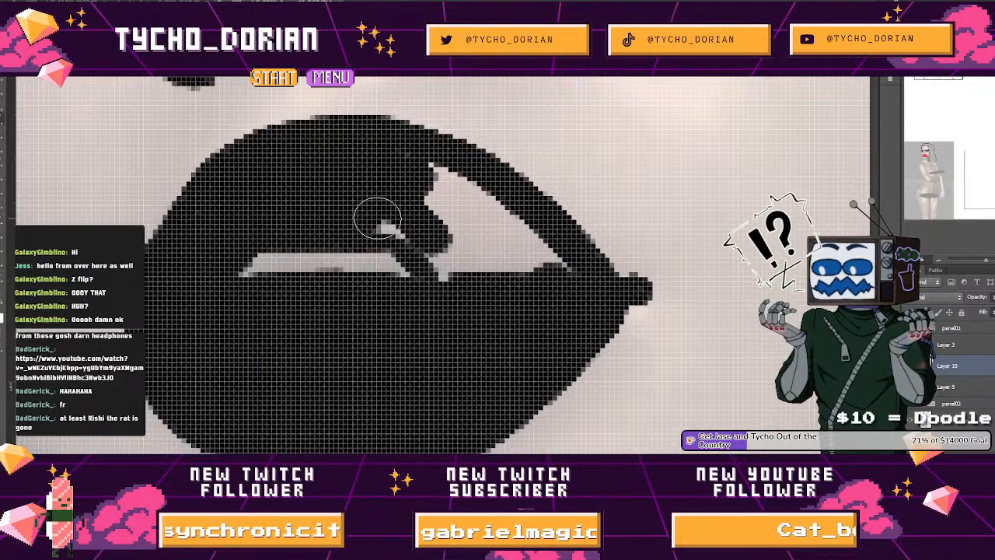
mouse_move(396, 223)
mouse_down()
mouse_move(418, 229)
mouse_move(416, 172)
mouse_move(550, 267)
mouse_move(386, 254)
mouse_up()
drag(440, 269, 400, 240)
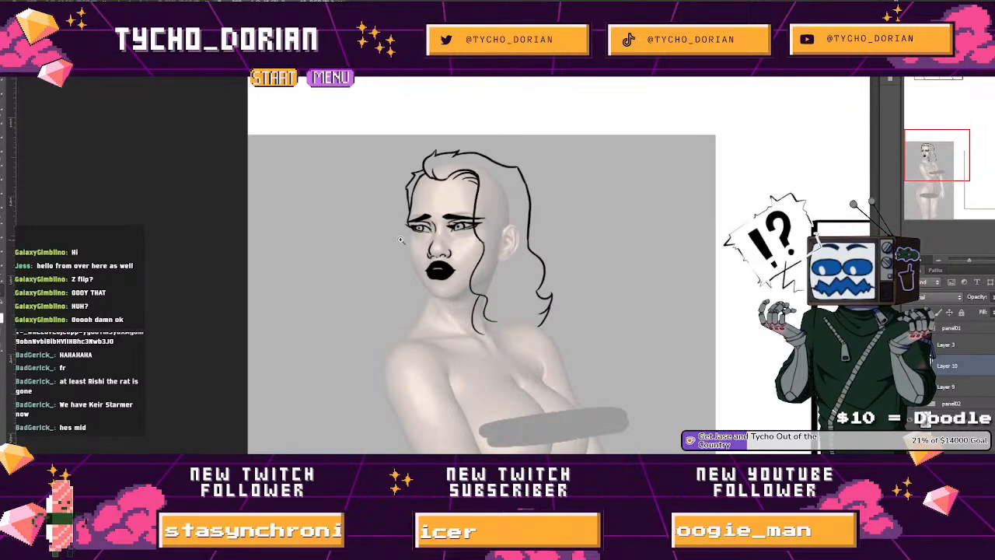
Step: Ink the contour of the woman's far cheek down towards the chin, turning the canvas to suit the strokes
click(445, 279)
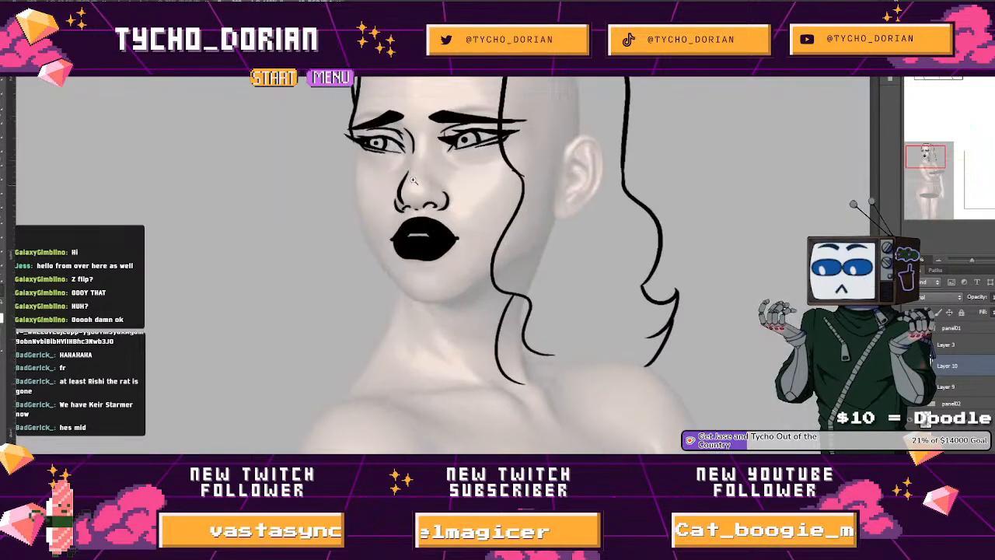
click(379, 180)
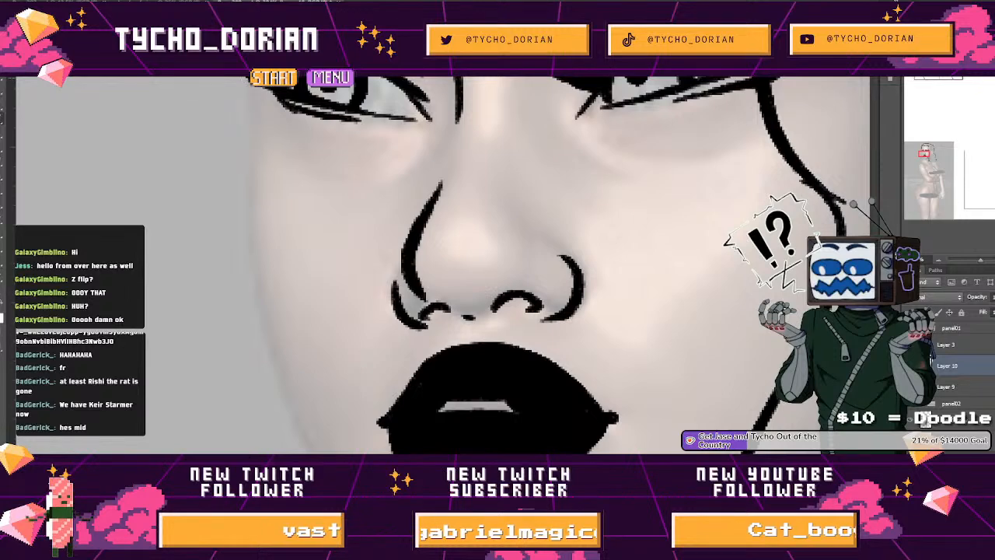
mouse_move(254, 164)
mouse_down()
mouse_move(262, 330)
mouse_move(326, 416)
mouse_move(386, 443)
mouse_up()
key(r)
mouse_move(496, 366)
mouse_down()
mouse_move(333, 195)
mouse_move(305, 198)
mouse_up()
key(r)
drag(219, 329, 276, 426)
drag(216, 384, 264, 382)
drag(176, 366, 372, 334)
key(ctrl+z)
drag(204, 361, 442, 330)
drag(498, 234, 266, 356)
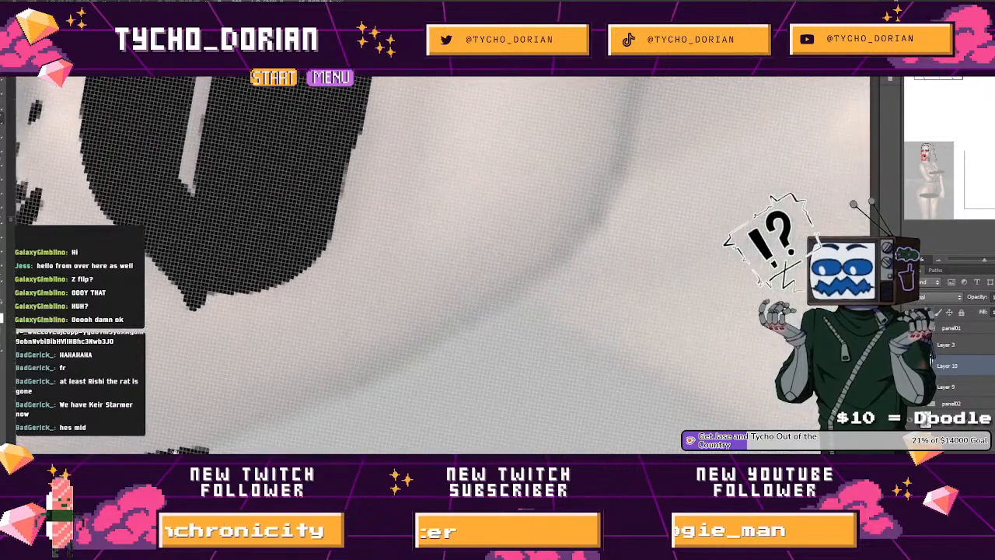
Step: Continue the face contour around the chin and along the underside of the jaw, redrawing the stroke until smooth
drag(190, 456, 157, 444)
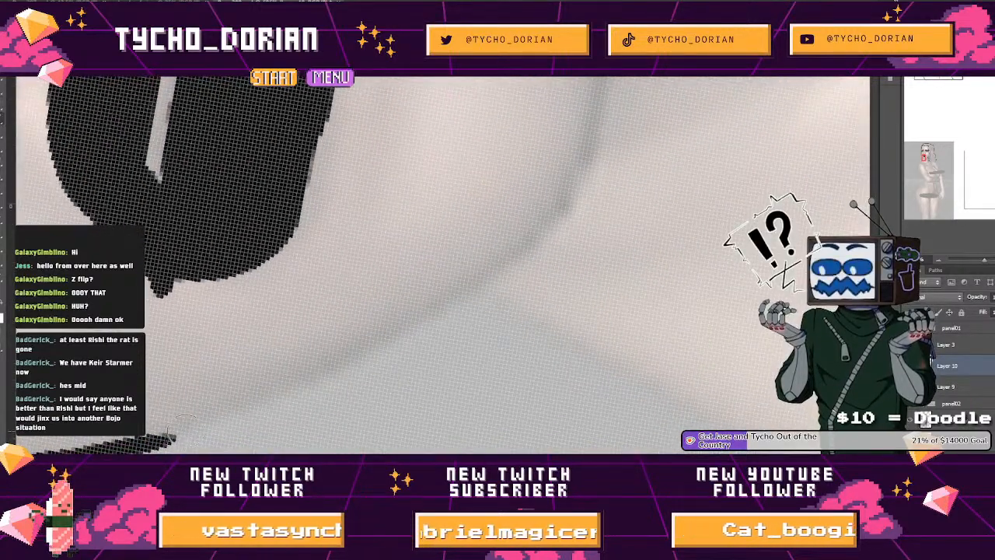
drag(161, 443, 340, 350)
key(ctrl+z)
drag(158, 445, 288, 375)
key(ctrl+z)
drag(282, 318, 217, 286)
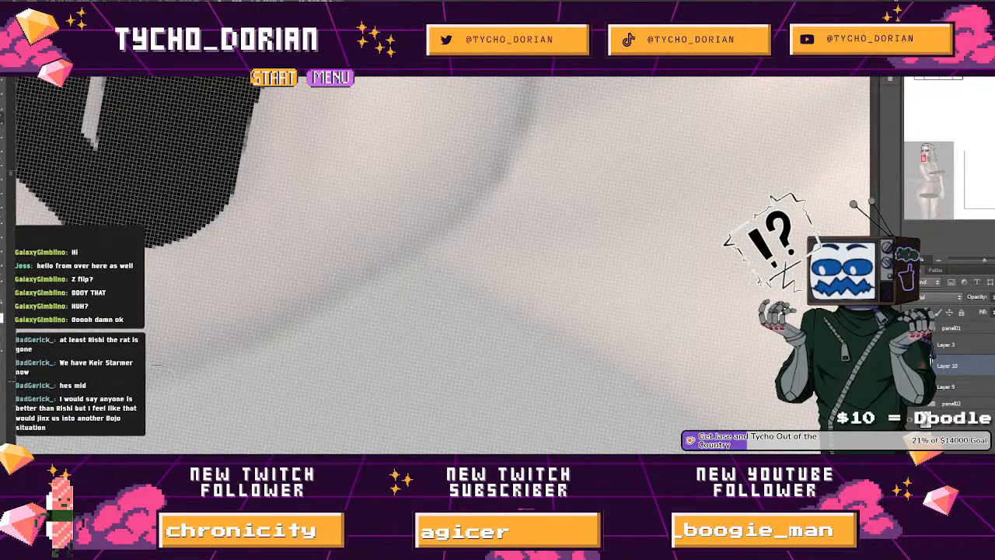
drag(143, 397, 362, 284)
mouse_move(315, 313)
mouse_down()
mouse_move(197, 379)
mouse_move(121, 446)
mouse_move(202, 406)
mouse_move(289, 334)
mouse_move(325, 249)
mouse_up()
mouse_move(328, 124)
mouse_down()
mouse_move(284, 290)
mouse_move(276, 377)
mouse_up()
drag(291, 257, 440, 392)
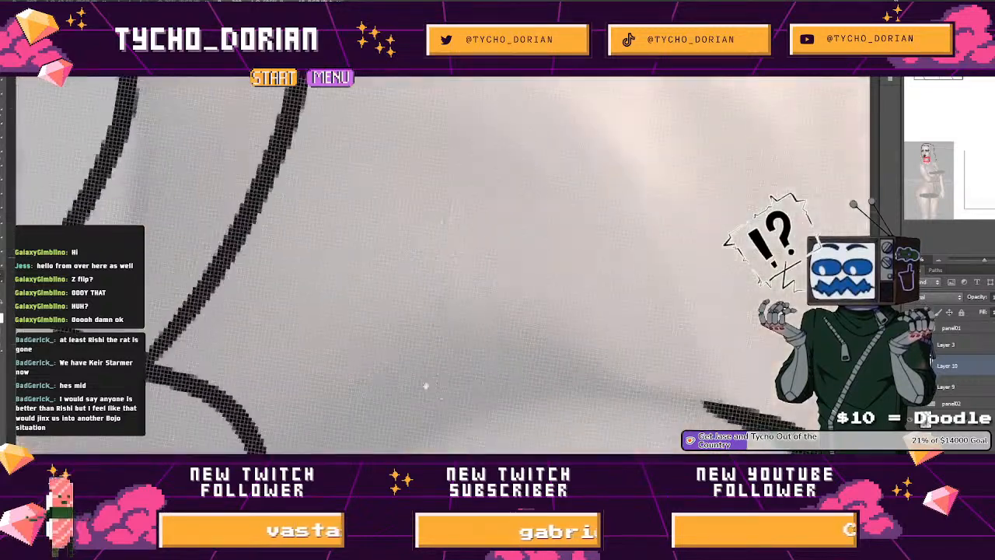
Step: Extend the jawline from the chin back to the hair strand beside the face
drag(356, 368, 256, 202)
drag(163, 362, 311, 273)
key(ctrl+z)
drag(161, 359, 336, 272)
drag(253, 308, 402, 246)
key(ctrl+z)
mouse_move(288, 292)
mouse_down()
mouse_move(402, 245)
mouse_move(505, 235)
mouse_move(636, 256)
mouse_move(346, 279)
mouse_move(609, 325)
mouse_move(571, 157)
mouse_up()
Step: Ink the high collar's side and its edge across the neck to the hair strand
drag(312, 347, 332, 243)
drag(280, 187, 494, 194)
drag(341, 299, 329, 215)
mouse_move(255, 185)
mouse_down()
mouse_move(266, 155)
mouse_move(284, 190)
mouse_move(307, 189)
mouse_up()
key(ctrl+z)
mouse_move(244, 267)
mouse_down()
mouse_move(276, 142)
mouse_move(289, 132)
mouse_move(489, 196)
mouse_move(339, 207)
mouse_up()
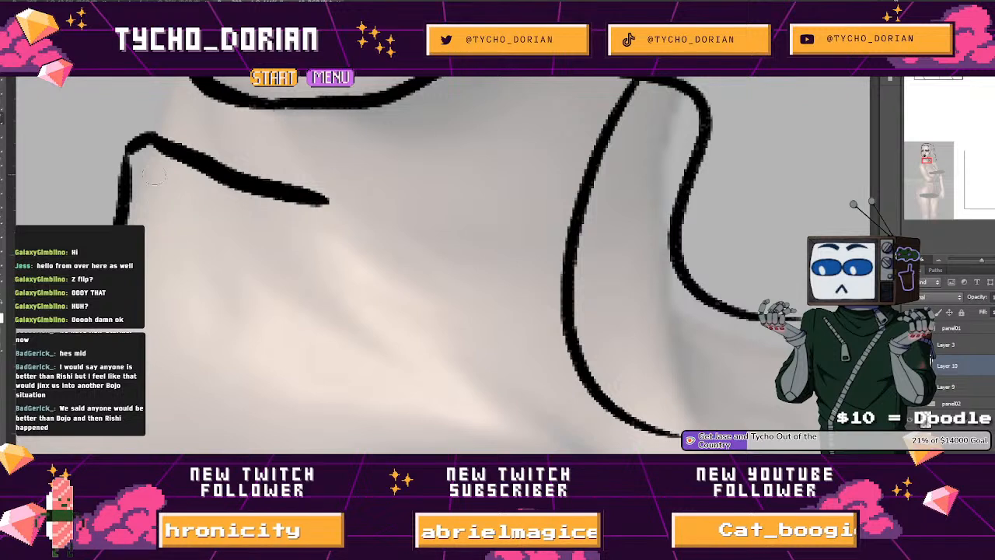
key(ctrl+z)
mouse_move(124, 153)
mouse_down()
mouse_move(155, 137)
mouse_move(245, 177)
mouse_move(383, 200)
mouse_move(592, 209)
mouse_up()
key(ctrl+z)
key(ctrl+z)
mouse_move(147, 138)
mouse_down()
mouse_move(289, 183)
mouse_move(467, 204)
mouse_move(583, 199)
mouse_up()
Step: Ink the curved armhole of the top over the near shoulder and down towards the chest
drag(226, 197, 294, 327)
drag(245, 178, 229, 270)
drag(298, 269, 281, 206)
drag(199, 208, 259, 330)
mouse_move(187, 426)
mouse_down()
mouse_move(242, 294)
mouse_move(294, 255)
mouse_up()
drag(415, 250, 494, 302)
mouse_move(443, 291)
mouse_down()
mouse_move(358, 226)
mouse_move(187, 145)
mouse_move(288, 285)
mouse_move(312, 343)
mouse_up()
mouse_move(250, 205)
mouse_down()
mouse_move(269, 254)
mouse_move(281, 241)
mouse_move(255, 213)
mouse_up()
key(ctrl+z)
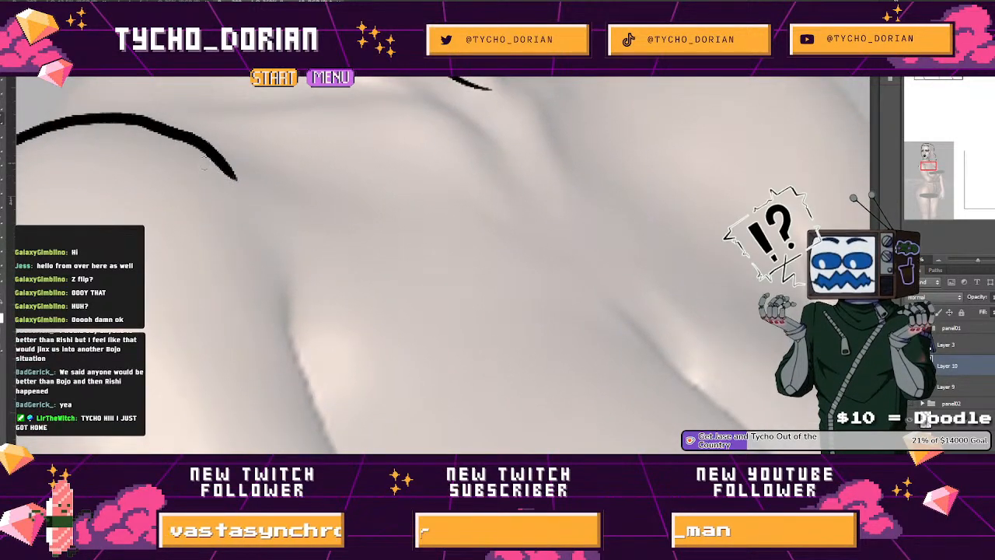
mouse_move(233, 174)
mouse_down()
mouse_move(260, 224)
mouse_move(304, 375)
mouse_up()
Step: Ink the near shoulder's outer line and join it to the side of the collar
mouse_move(167, 192)
mouse_down()
mouse_move(348, 375)
mouse_move(439, 355)
mouse_up()
mouse_move(206, 344)
mouse_down()
mouse_move(215, 317)
mouse_move(294, 276)
mouse_up()
drag(269, 285, 202, 323)
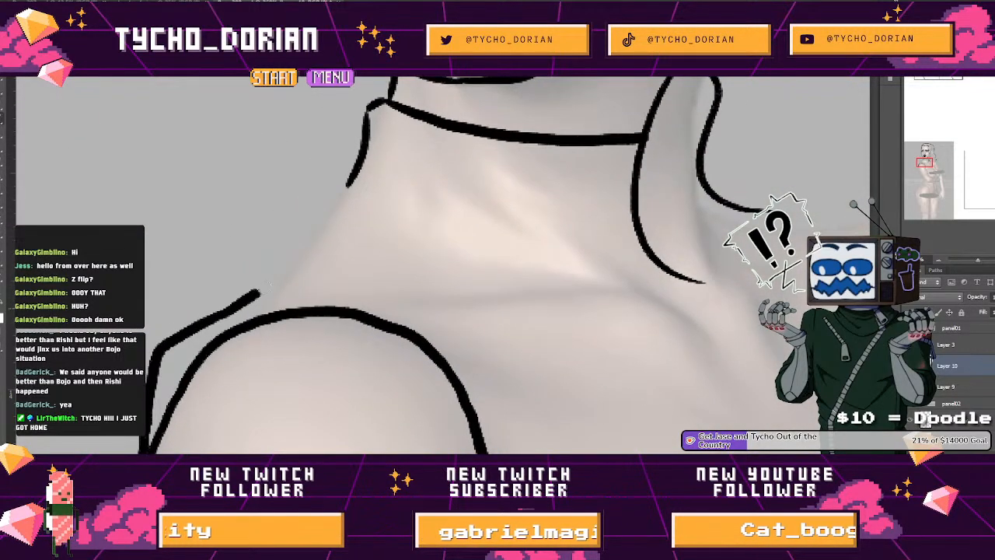
drag(342, 192, 354, 170)
drag(381, 195, 335, 211)
drag(428, 266, 315, 262)
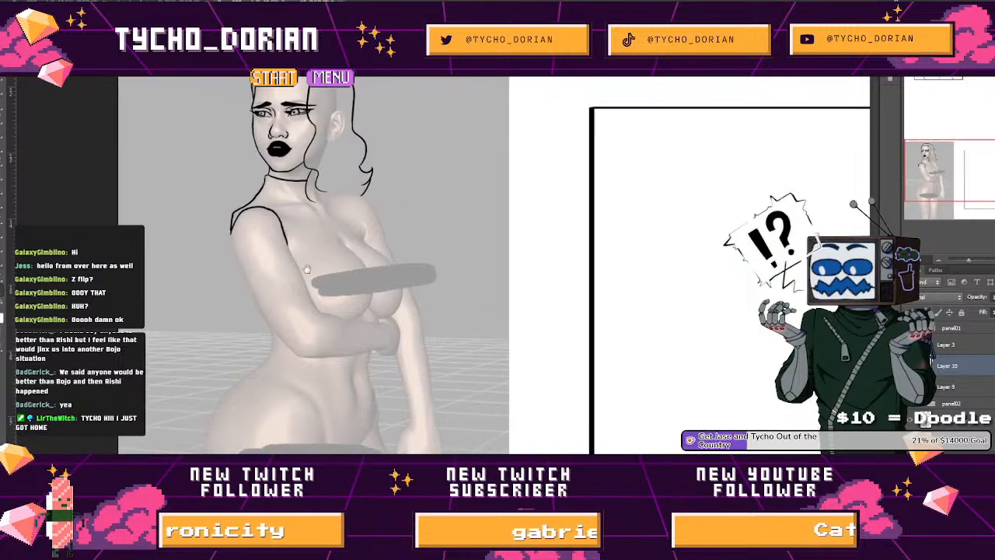
drag(276, 221, 365, 208)
mouse_move(233, 237)
mouse_down()
mouse_move(345, 322)
mouse_move(428, 360)
mouse_move(506, 278)
mouse_move(403, 313)
mouse_up()
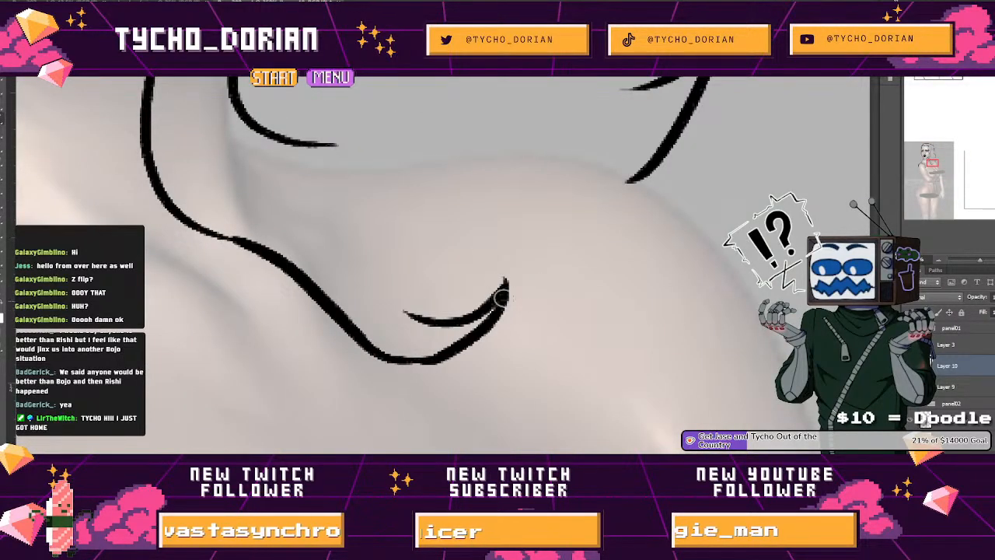
key(ctrl+z)
key(ctrl+z)
key(ctrl+z)
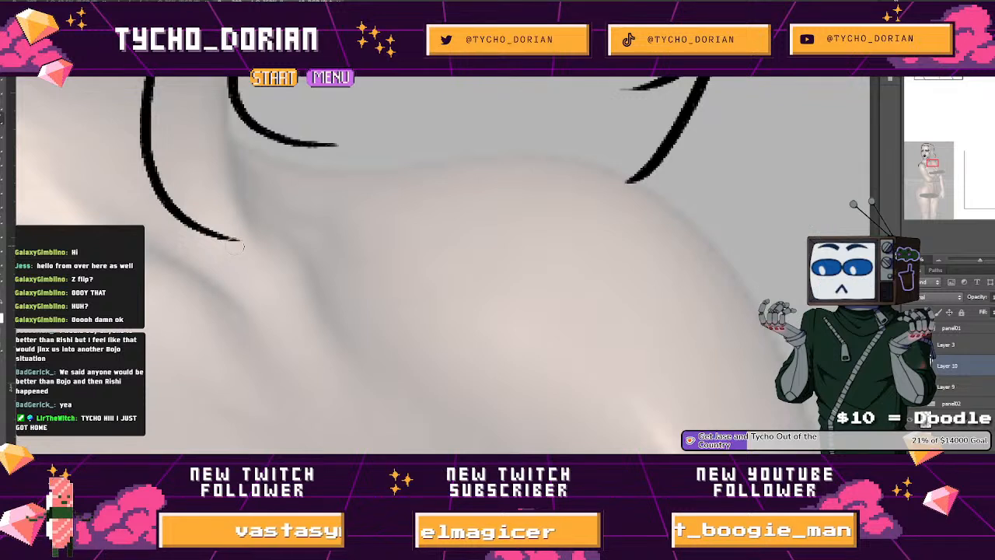
mouse_move(235, 238)
mouse_down()
mouse_move(307, 293)
mouse_move(491, 377)
mouse_up()
key(ctrl+z)
drag(380, 323, 306, 304)
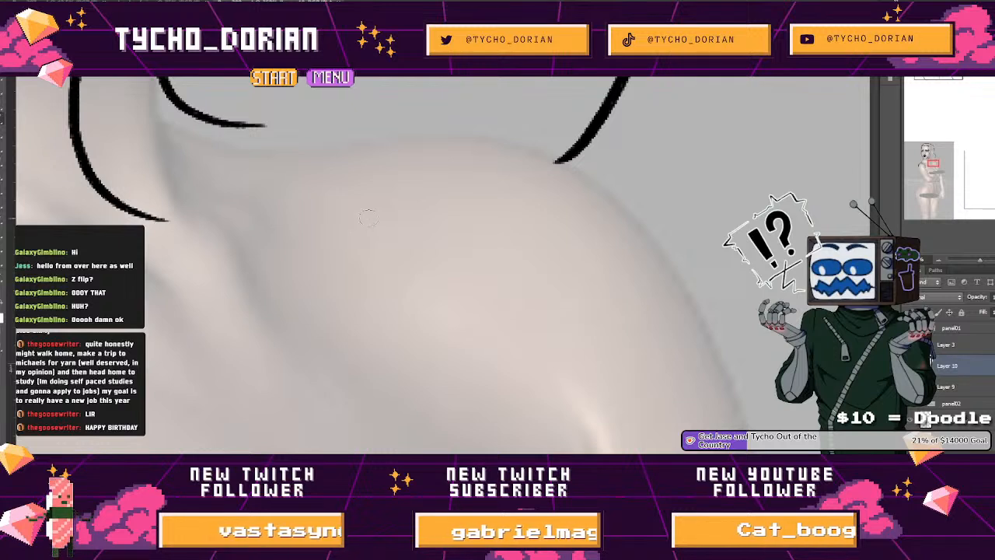
Step: Ink an upturned curl sweeping from the front hair strand over the far shoulder, with a short inner stroke
mouse_move(124, 218)
mouse_down()
mouse_move(291, 231)
mouse_move(398, 113)
mouse_up()
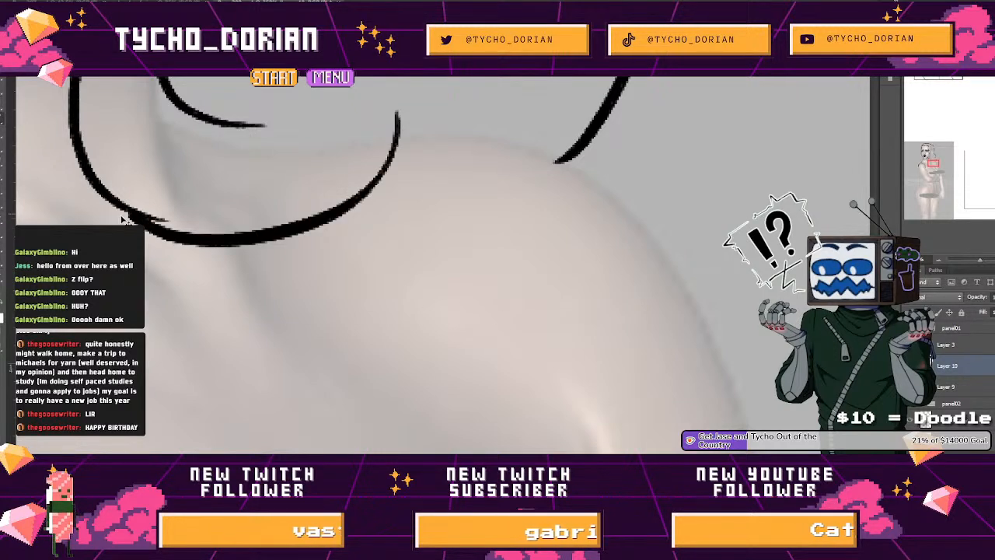
key(ctrl+z)
drag(128, 211, 398, 80)
drag(378, 228, 289, 330)
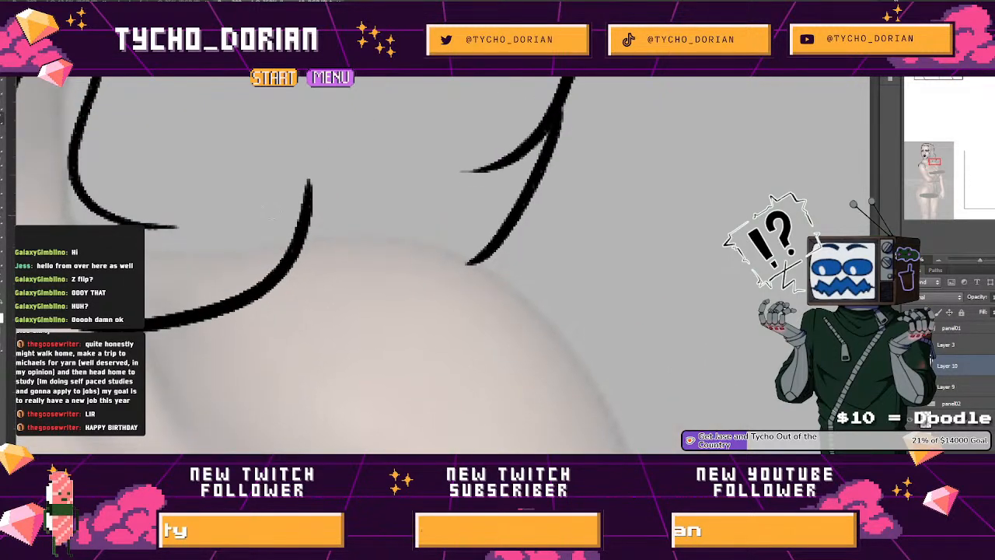
drag(303, 183, 216, 252)
Step: Ink a second pointed lock hanging below the curl, with an inner strand and an outer edge
drag(205, 313, 370, 451)
key(ctrl+z)
drag(196, 315, 368, 453)
key(ctrl+z)
drag(196, 315, 327, 451)
drag(334, 307, 321, 453)
drag(358, 420, 378, 197)
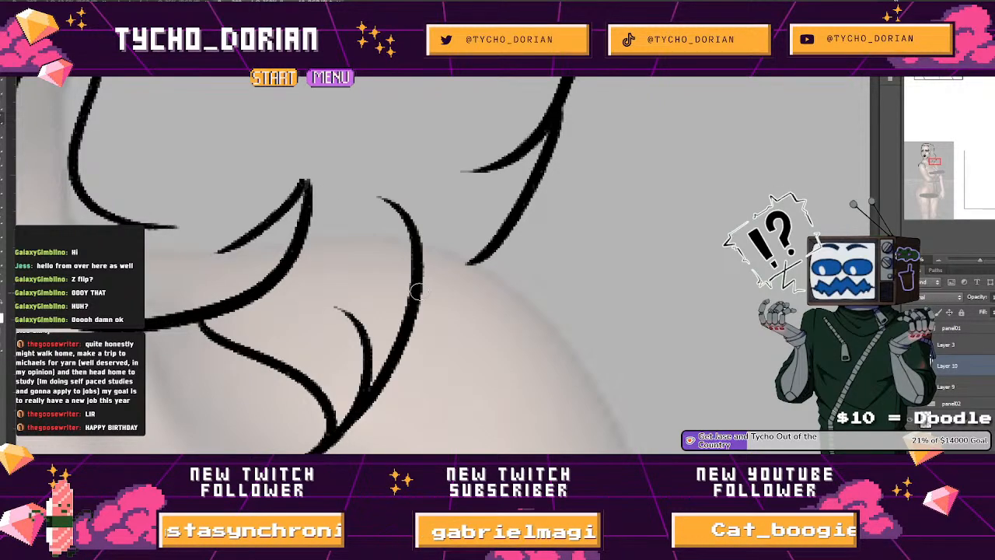
Step: Ink the top's armhole line on the far shoulder, running down from beneath the hair
key(ctrl+minus)
key(ctrl+minus)
key(ctrl+minus)
key(ctrl+minus)
drag(359, 312, 357, 199)
key(ctrl+plus)
key(ctrl+plus)
key(ctrl+plus)
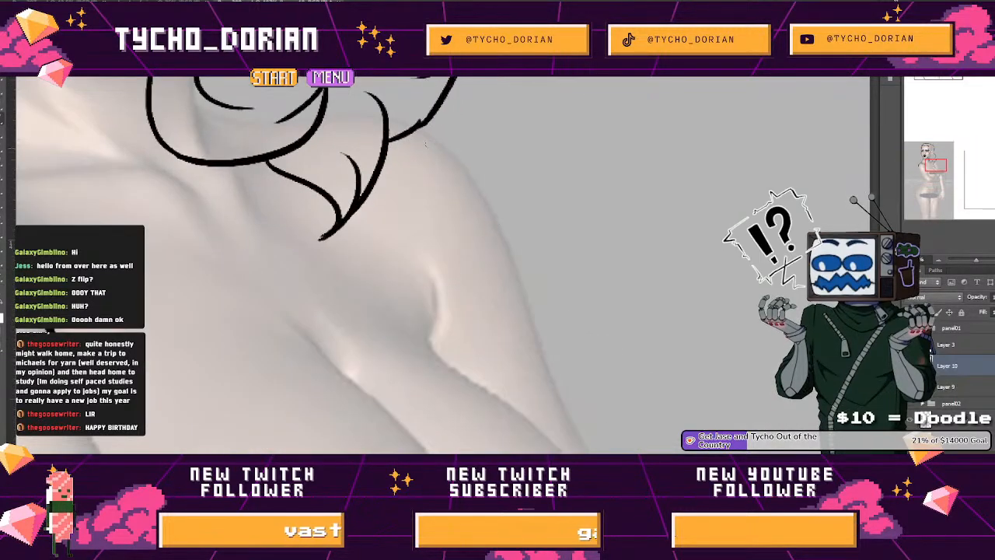
drag(422, 238, 433, 351)
Step: Ink the closed outline of the top's asymmetrical cutout across the upper chest
scroll(433, 346, down, 6)
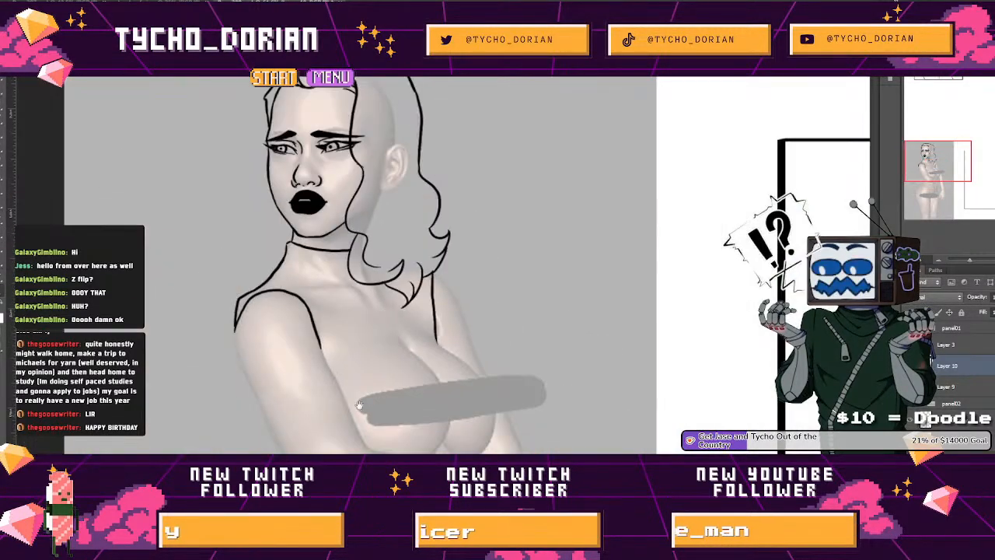
drag(339, 257, 299, 208)
scroll(299, 208, up, 7)
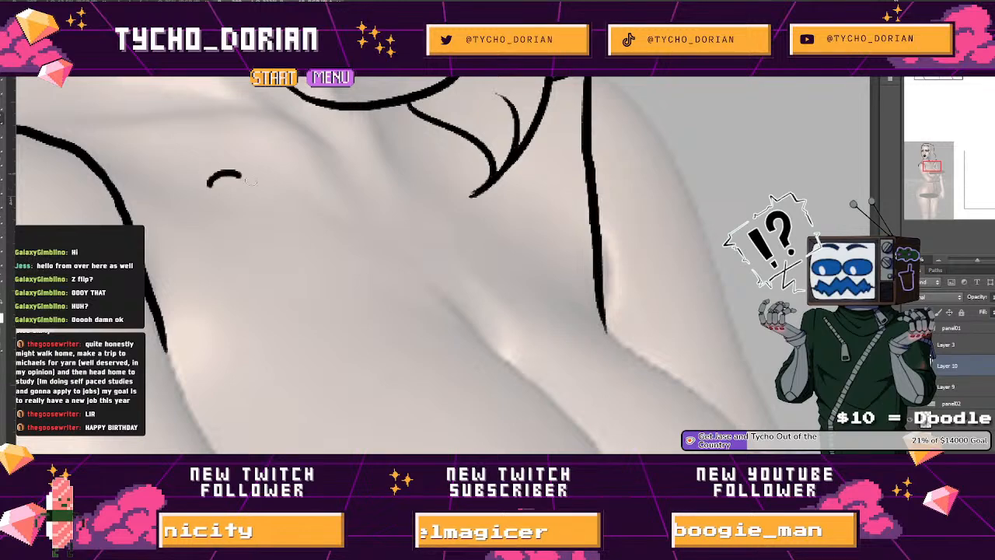
drag(243, 179, 276, 194)
key(ctrl+z)
drag(201, 223, 185, 249)
drag(169, 211, 201, 185)
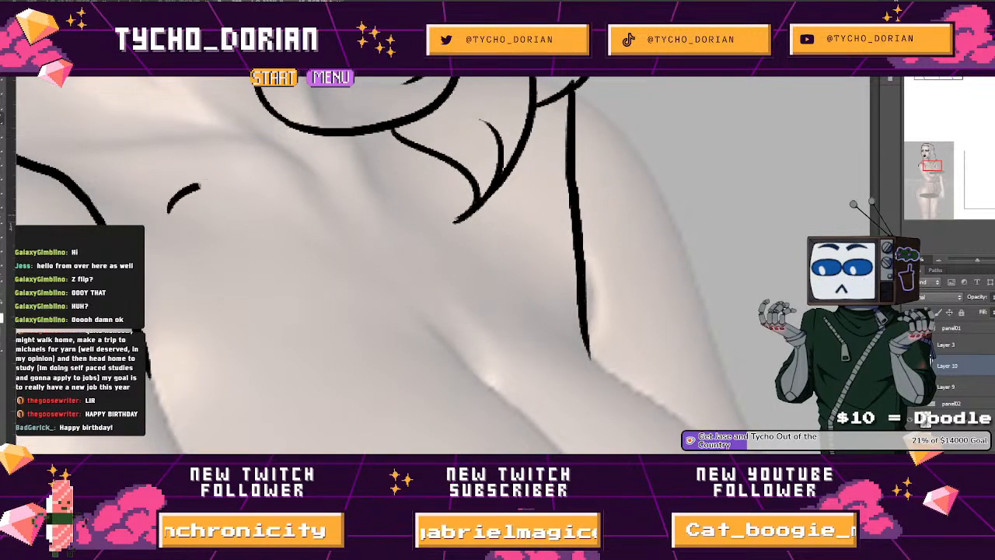
key(ctrl+z)
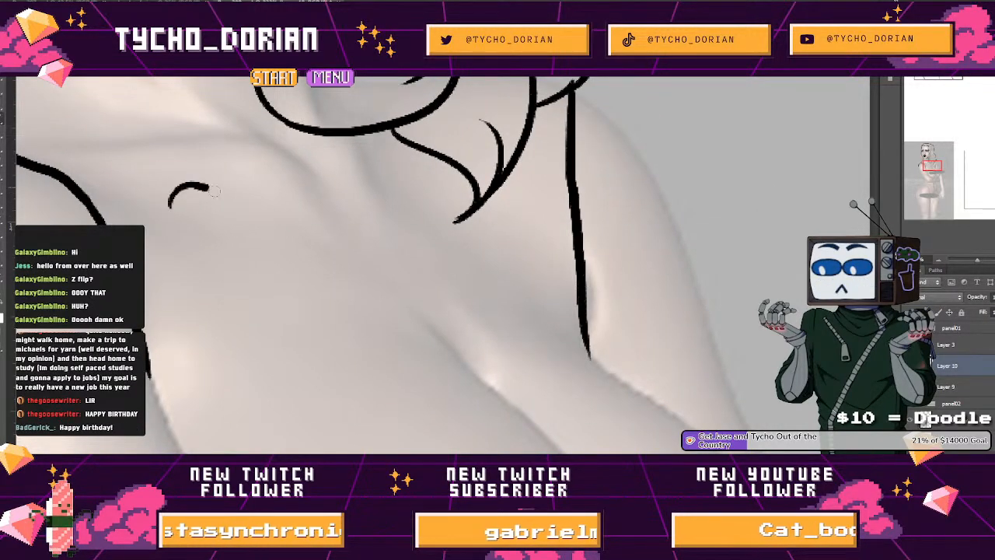
drag(537, 333, 340, 199)
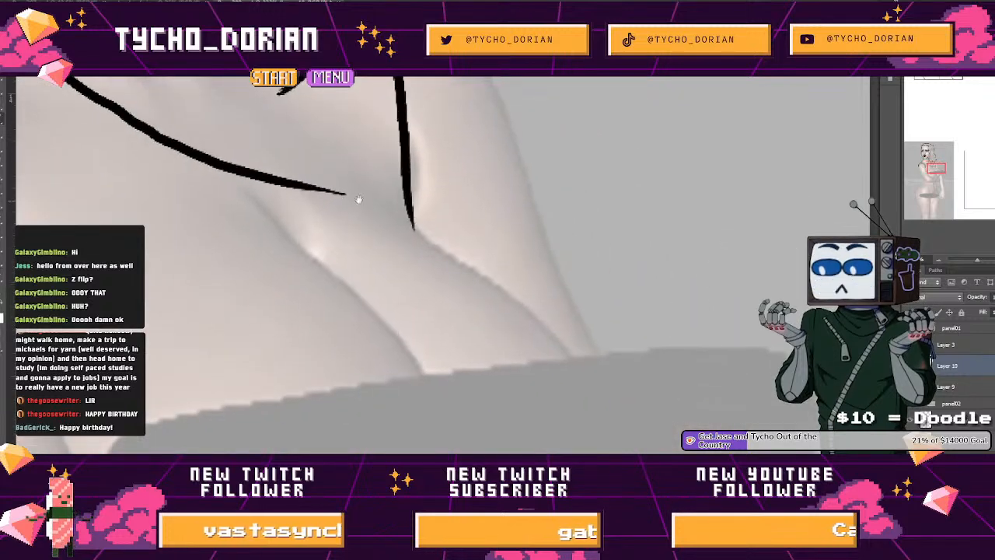
mouse_move(283, 318)
mouse_down()
mouse_move(415, 335)
mouse_move(419, 325)
mouse_up()
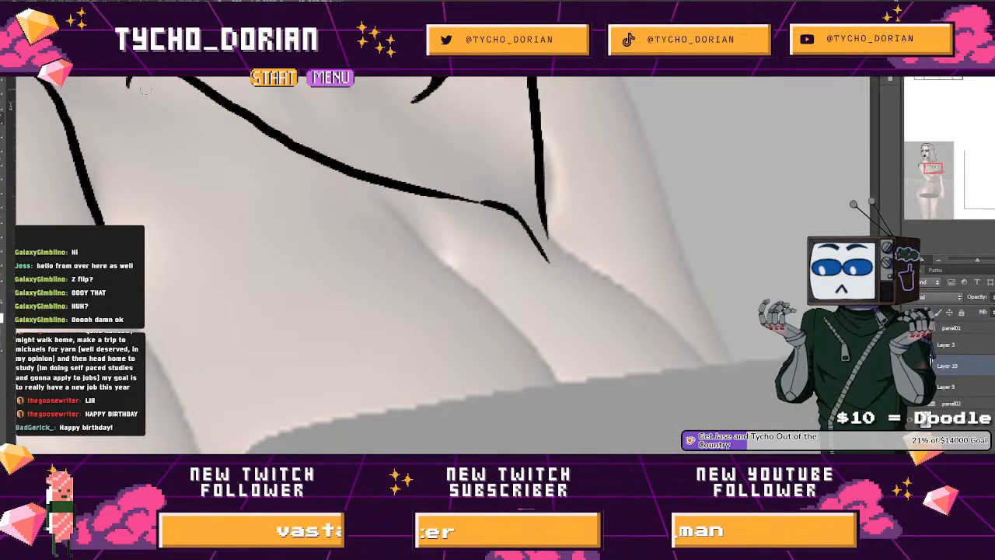
mouse_move(126, 84)
mouse_down()
mouse_move(272, 331)
mouse_move(475, 294)
mouse_up()
drag(537, 261, 395, 278)
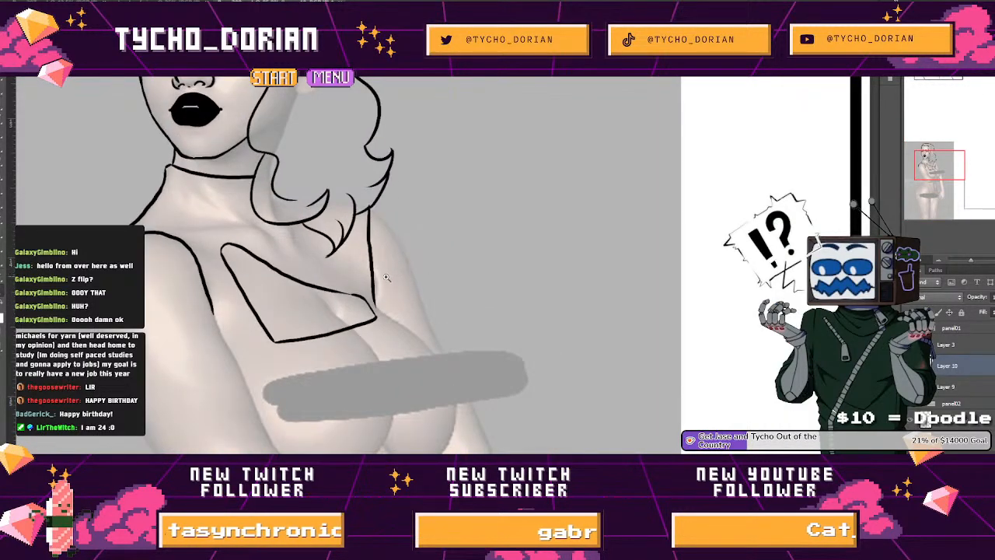
Step: Ink the far shoulder's outer contour, curving down from beneath the hair onto the upper arm
drag(224, 255, 400, 416)
mouse_move(374, 324)
mouse_down()
mouse_move(361, 306)
mouse_move(326, 304)
mouse_up()
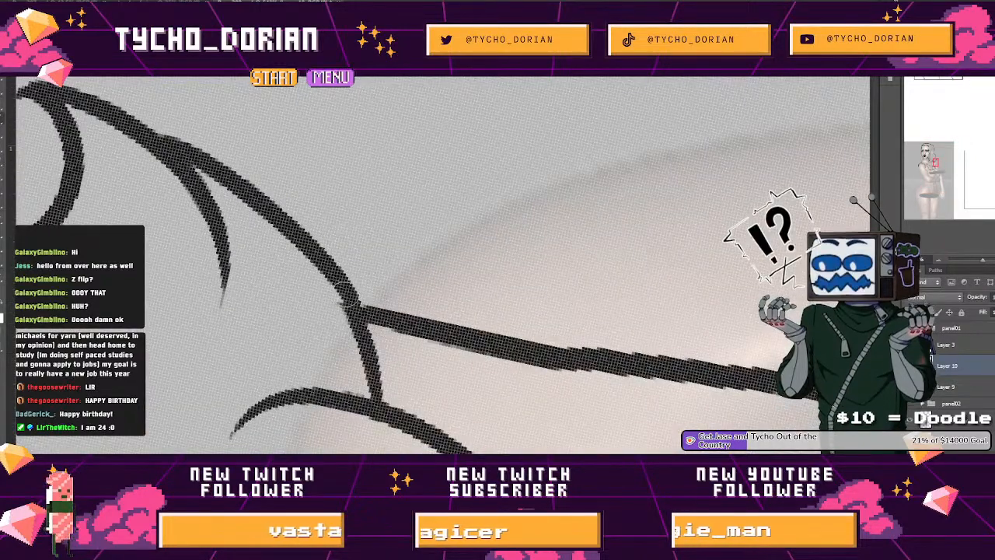
drag(462, 335, 202, 340)
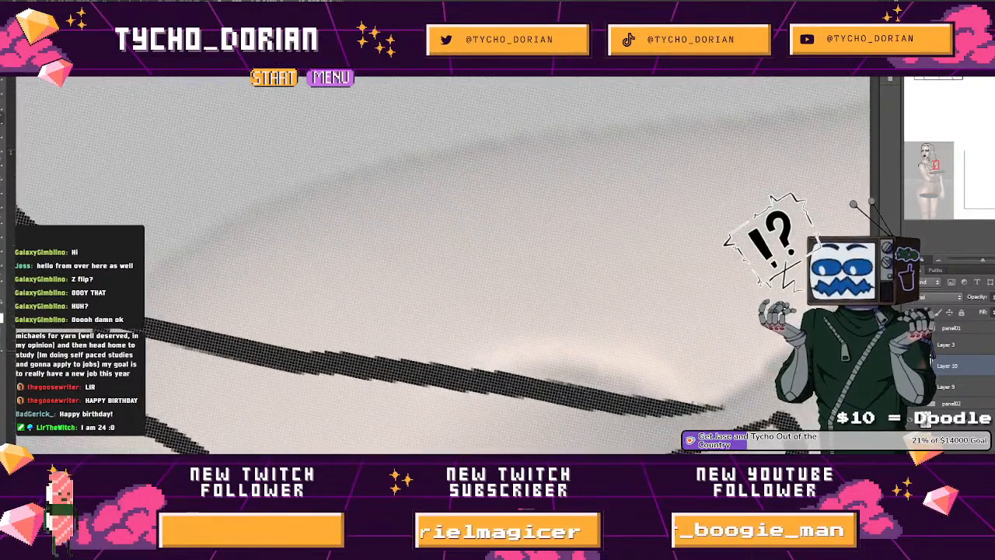
drag(466, 295, 420, 336)
mouse_move(165, 278)
mouse_down()
mouse_move(401, 195)
mouse_move(295, 233)
mouse_up()
mouse_move(283, 345)
mouse_down()
mouse_move(194, 298)
mouse_move(193, 237)
mouse_move(381, 161)
mouse_up()
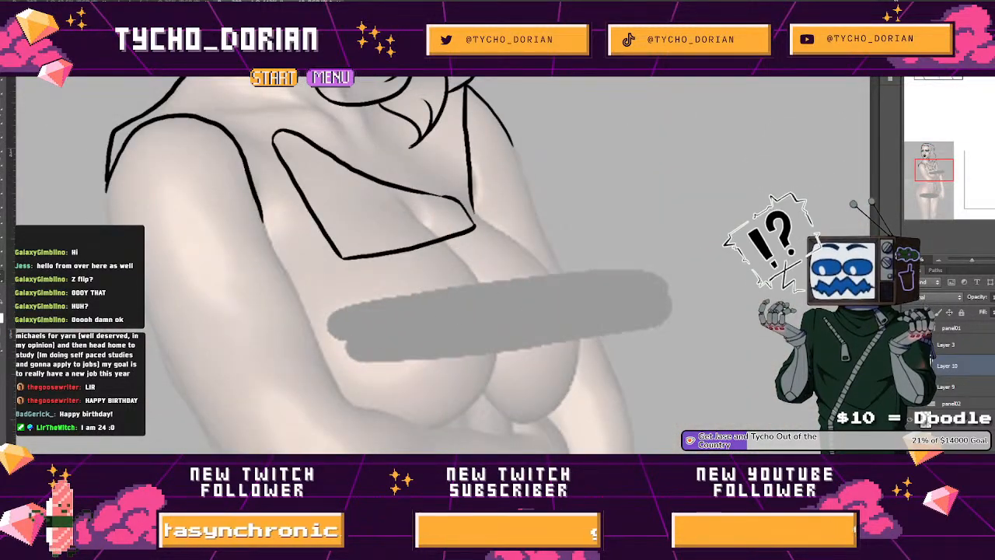
Step: Ink the far side of the bust contour, curving outward from the lower end of the armhole line
drag(359, 254, 359, 289)
mouse_move(288, 268)
mouse_down()
mouse_move(307, 288)
mouse_move(334, 186)
mouse_move(327, 388)
mouse_move(322, 378)
mouse_up()
drag(402, 161, 456, 199)
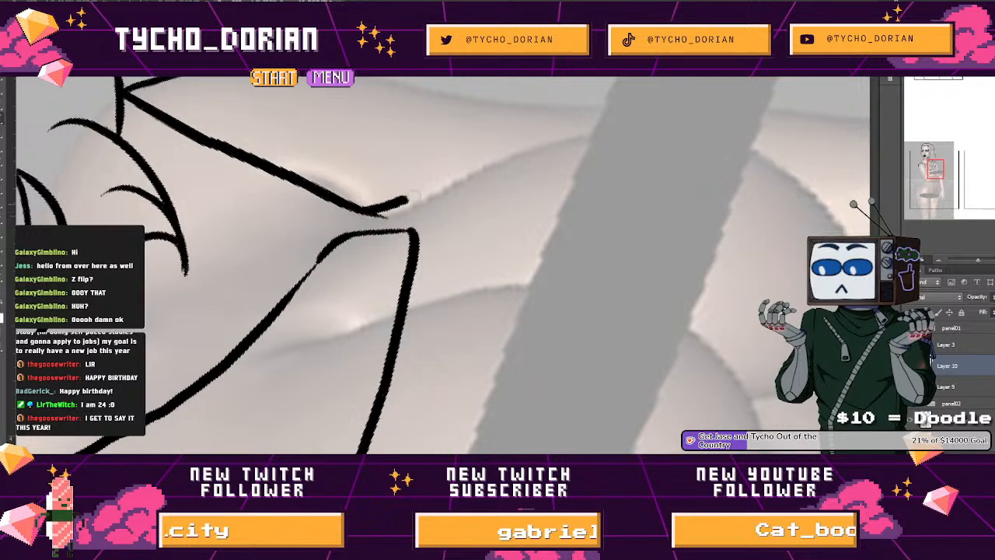
drag(360, 212, 519, 151)
drag(674, 227, 578, 210)
Step: Carry the bust contour around the underside of the far breast and add a short line beneath the near one
drag(302, 279, 358, 150)
mouse_move(292, 218)
mouse_down()
mouse_move(293, 187)
mouse_move(289, 220)
mouse_up()
drag(247, 301, 380, 273)
drag(420, 437, 319, 238)
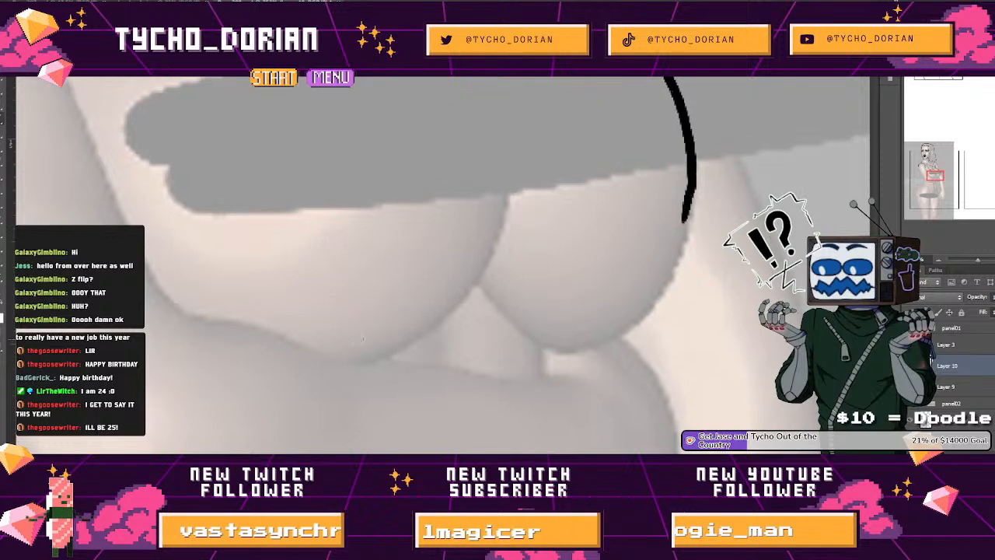
mouse_move(527, 333)
mouse_down()
mouse_move(393, 391)
mouse_move(402, 421)
mouse_move(489, 377)
mouse_up()
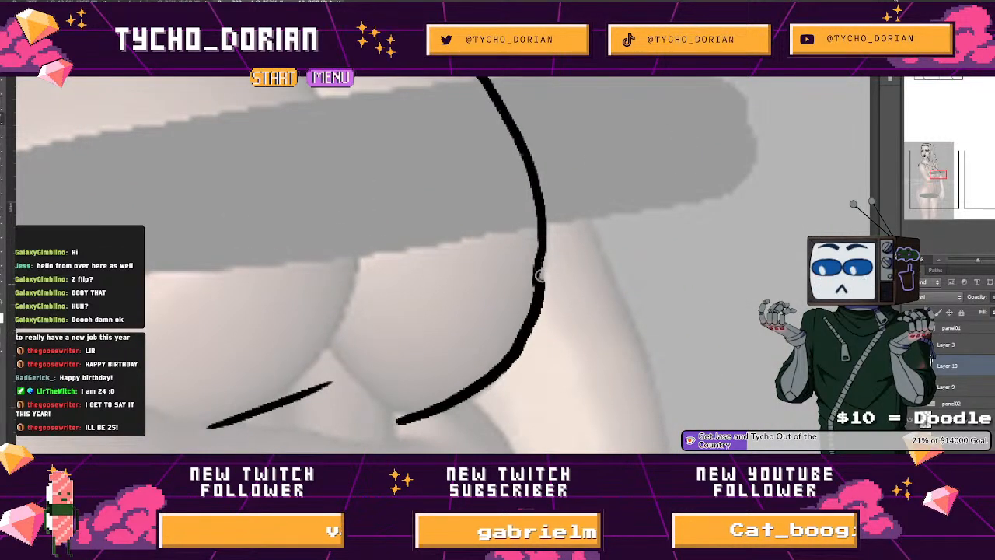
mouse_move(420, 403)
mouse_down()
mouse_move(418, 313)
mouse_move(395, 339)
mouse_move(340, 269)
mouse_move(406, 317)
mouse_up()
Step: Ink a short tapered crease line inside the chest cutout, running down to its lower edge
scroll(447, 276, up, 5)
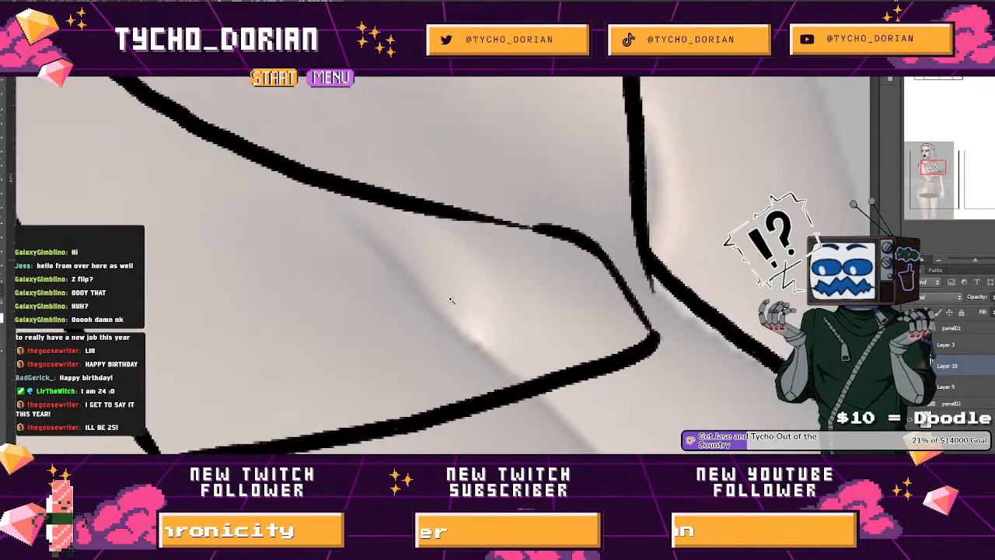
drag(406, 264, 519, 381)
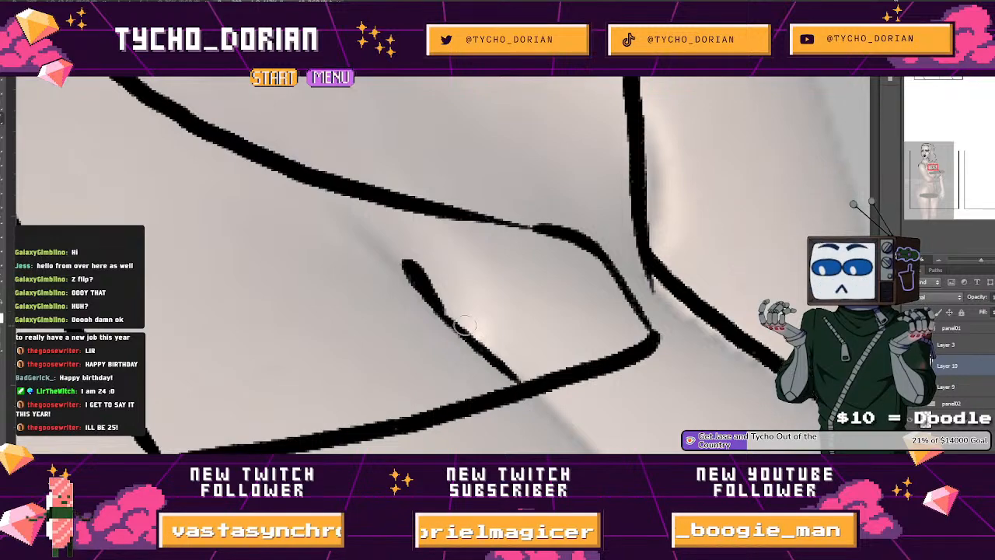
scroll(444, 266, down, 5)
Step: Ink the far upper arm's outer edge, continuing from the shoulder contour alongside the bust
drag(381, 255, 409, 329)
drag(377, 277, 334, 354)
drag(458, 294, 411, 326)
mouse_move(502, 343)
mouse_down()
mouse_move(401, 347)
mouse_move(494, 342)
mouse_move(517, 320)
mouse_up()
key(r)
drag(560, 252, 311, 293)
scroll(313, 295, up, 6)
drag(347, 262, 591, 233)
mouse_move(591, 232)
mouse_down()
mouse_move(225, 231)
mouse_move(343, 214)
mouse_up()
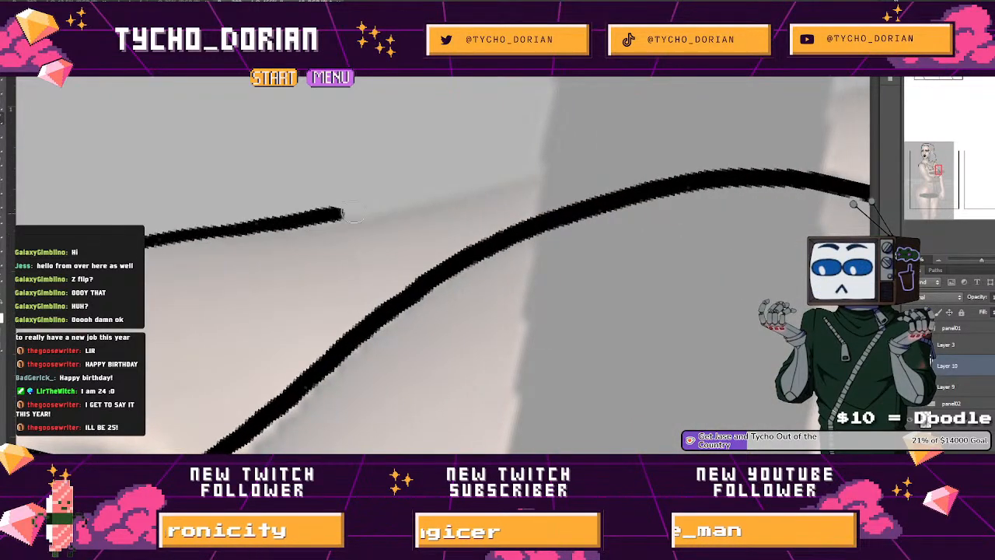
Step: Extend the far arm's outer edge past the elbow onto the forearm, redoing the strokes that miss the reference
mouse_move(513, 182)
mouse_down()
mouse_move(196, 247)
mouse_move(516, 160)
mouse_up()
key(ctrl+z)
mouse_move(516, 160)
mouse_down()
mouse_move(453, 162)
mouse_move(135, 231)
mouse_move(338, 192)
mouse_up()
key(ctrl+z)
drag(448, 176, 546, 188)
drag(565, 204, 324, 192)
drag(252, 164, 593, 192)
mouse_move(620, 206)
mouse_down()
mouse_move(580, 200)
mouse_move(458, 212)
mouse_up()
drag(458, 213, 346, 328)
drag(493, 212, 276, 340)
mouse_move(226, 323)
mouse_down()
mouse_move(266, 352)
mouse_move(247, 294)
mouse_up()
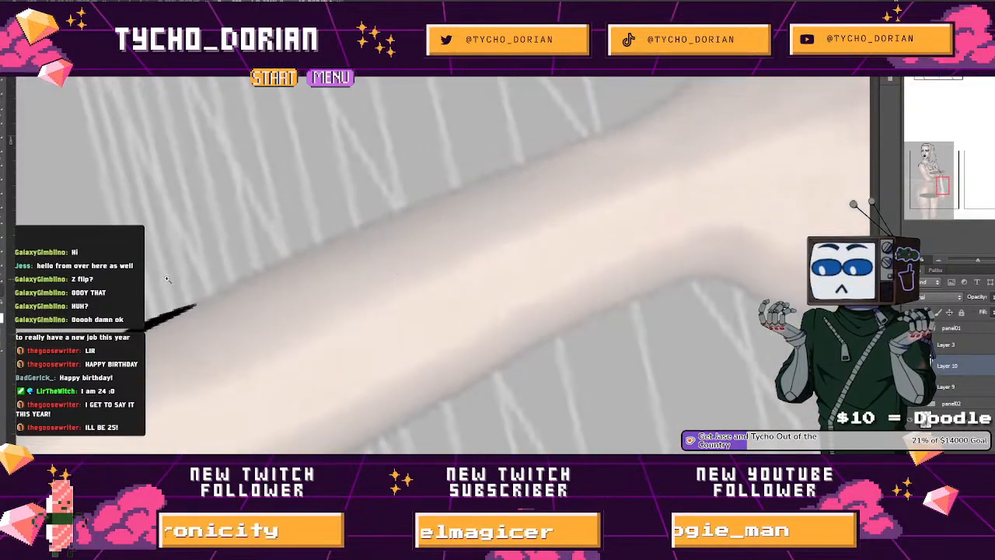
Step: Ink the outer edge of the far forearm down to the wrist
drag(162, 274, 186, 281)
drag(270, 280, 422, 207)
key(ctrl+z)
drag(154, 333, 176, 320)
drag(359, 229, 411, 209)
mouse_move(427, 216)
mouse_down()
mouse_move(251, 285)
mouse_move(241, 301)
mouse_up()
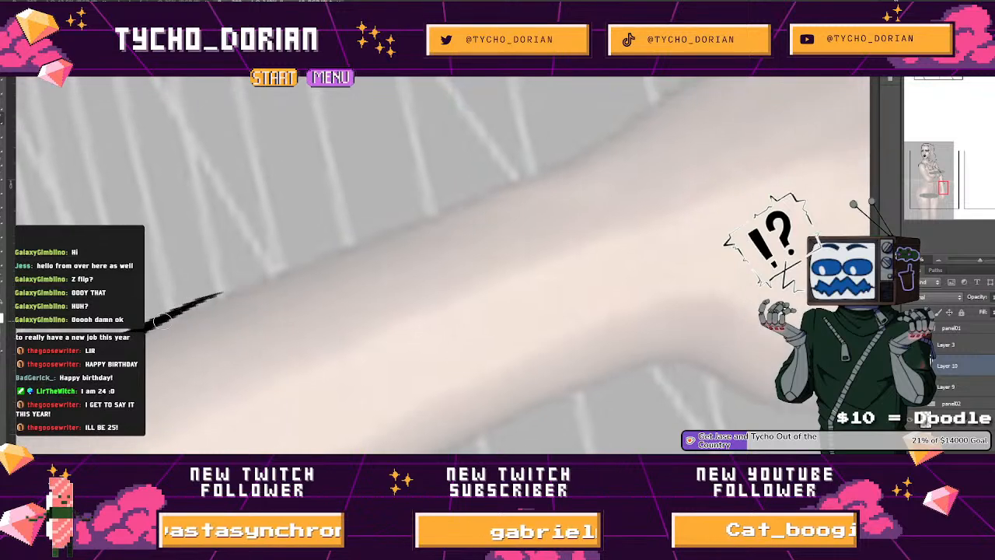
drag(334, 256, 425, 221)
drag(402, 232, 215, 328)
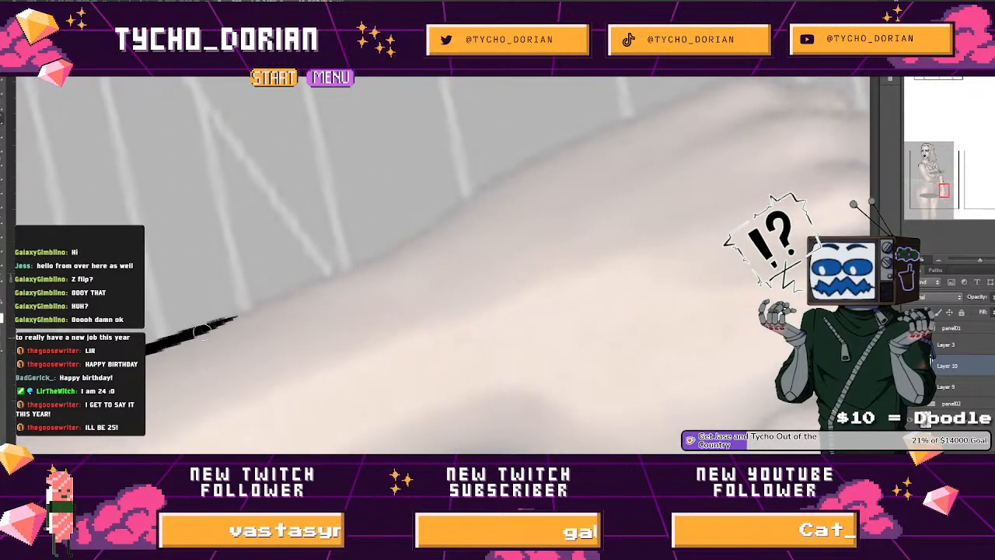
drag(423, 236, 241, 332)
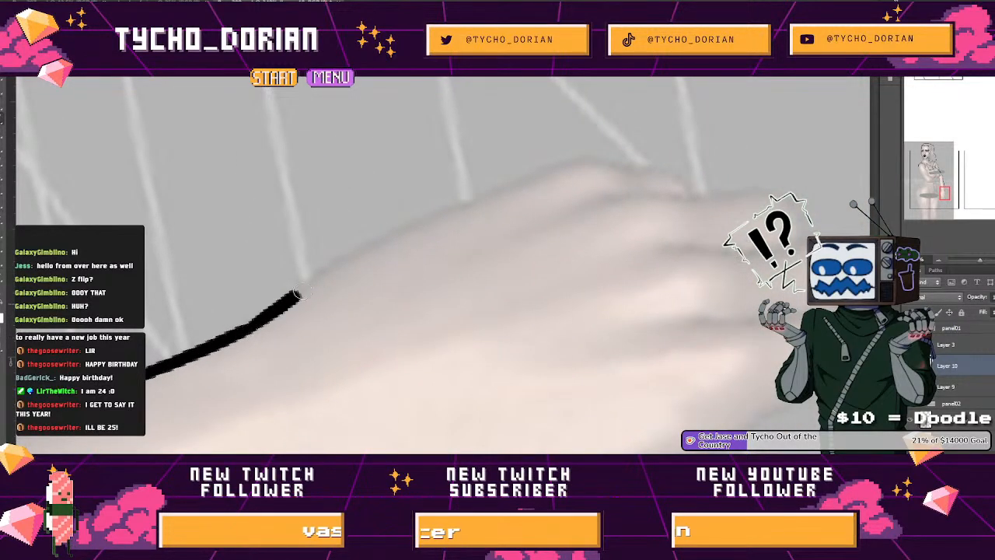
Step: Ink the back of the lowered hand from the wrist over the first knuckle
drag(292, 298, 375, 241)
mouse_move(428, 219)
mouse_down()
mouse_move(256, 326)
mouse_move(276, 309)
mouse_up()
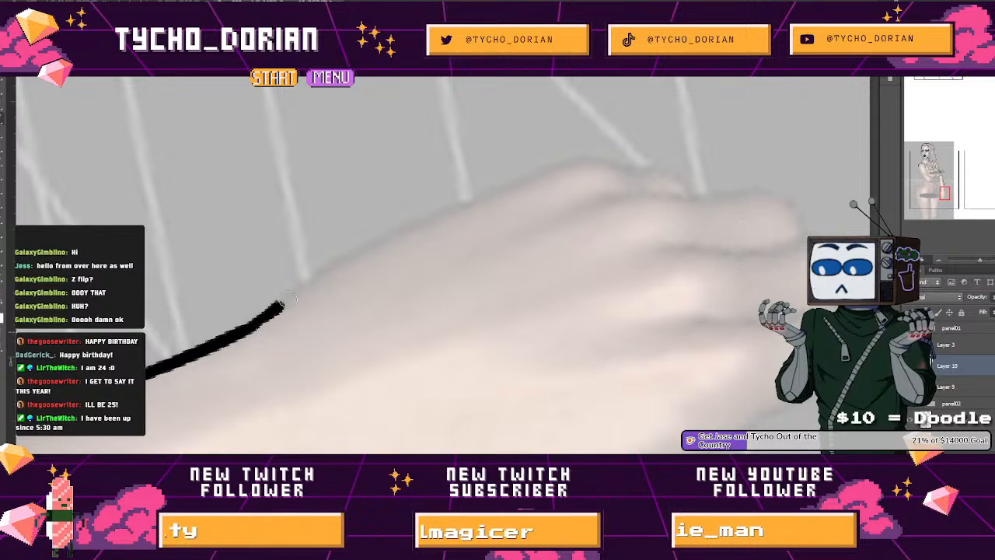
drag(348, 256, 457, 210)
mouse_move(465, 207)
mouse_down()
mouse_move(315, 227)
mouse_move(322, 203)
mouse_move(274, 251)
mouse_up()
scroll(270, 254, up, 3)
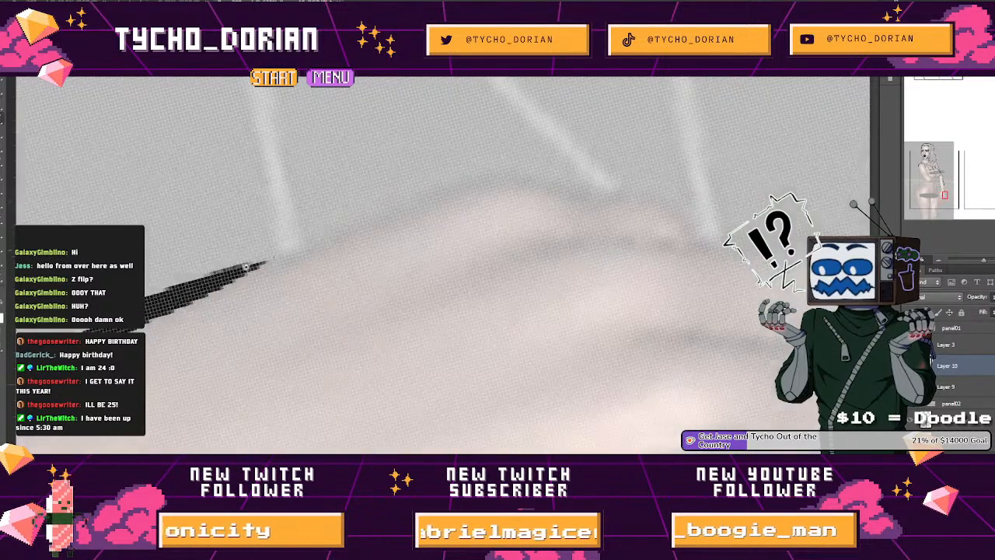
drag(221, 283, 342, 240)
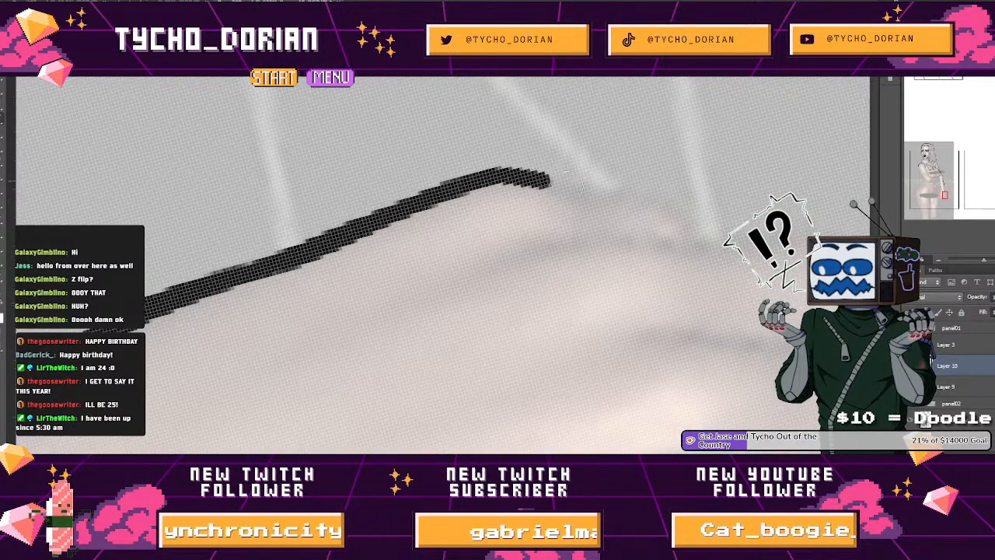
drag(553, 182, 689, 211)
scroll(324, 349, down, 5)
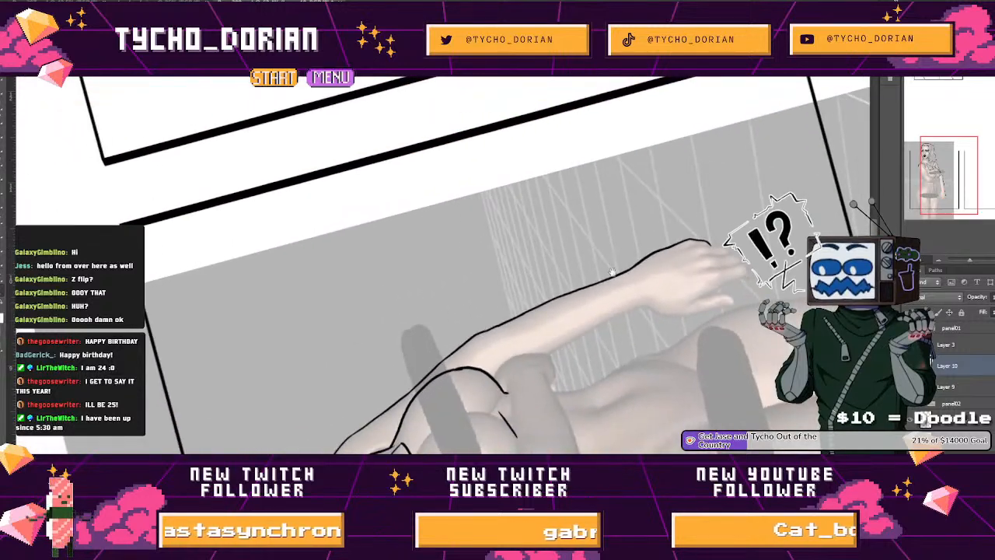
Step: Ink the rounded outline of the tucked hand from the bust contour over the far arm and down its outer side
drag(323, 349, 304, 314)
mouse_move(234, 331)
mouse_down()
mouse_move(265, 363)
mouse_move(276, 360)
mouse_up()
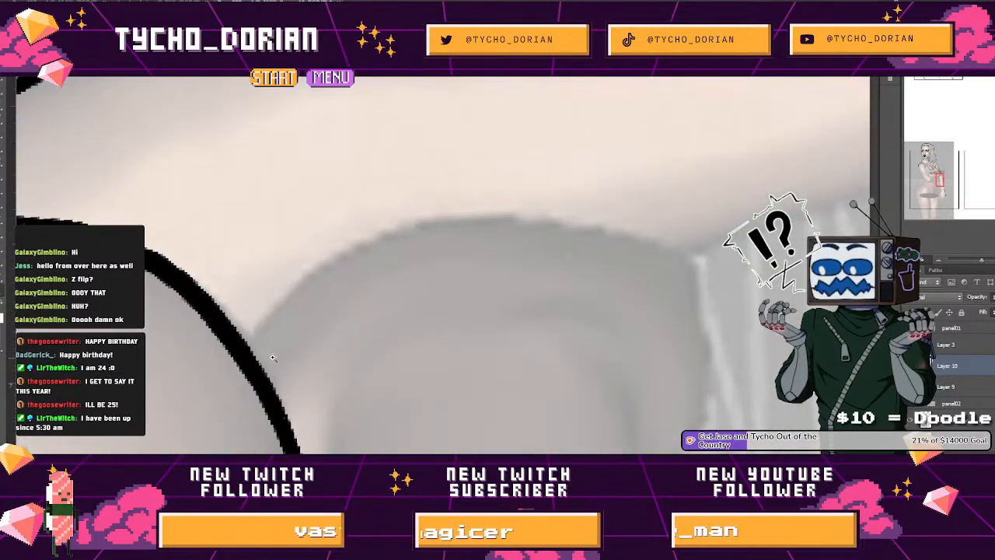
drag(375, 238, 439, 215)
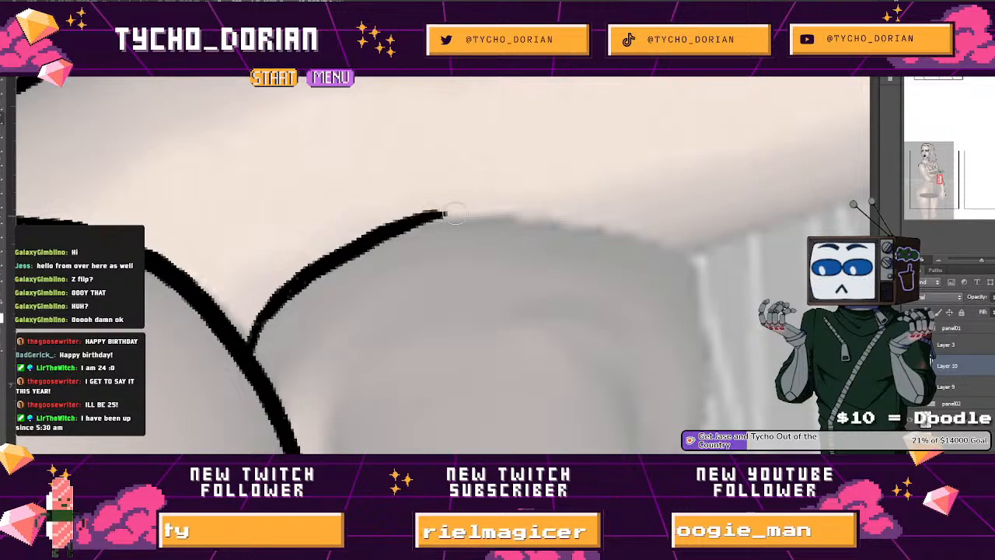
mouse_move(591, 229)
mouse_down()
mouse_move(686, 253)
mouse_move(456, 194)
mouse_up()
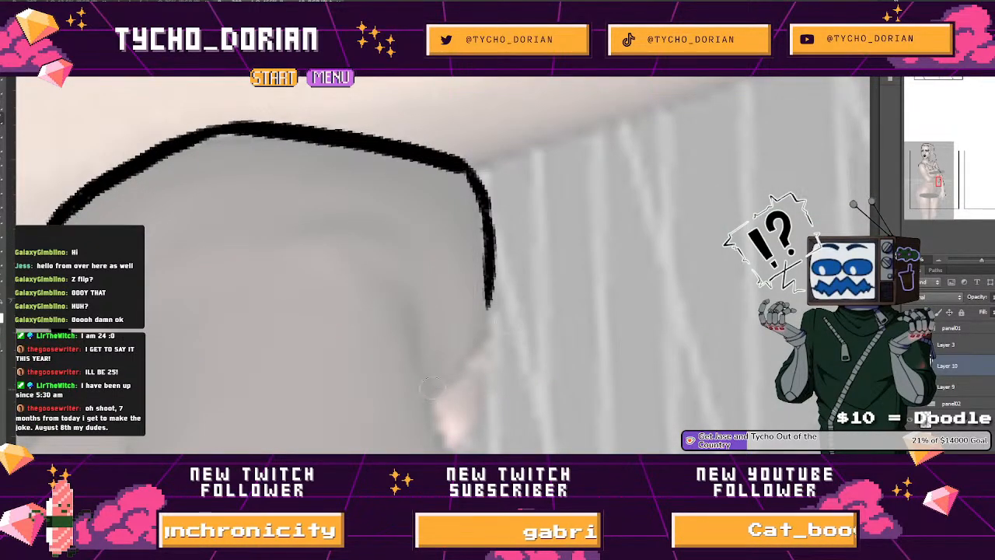
drag(482, 203, 492, 330)
drag(446, 364, 371, 365)
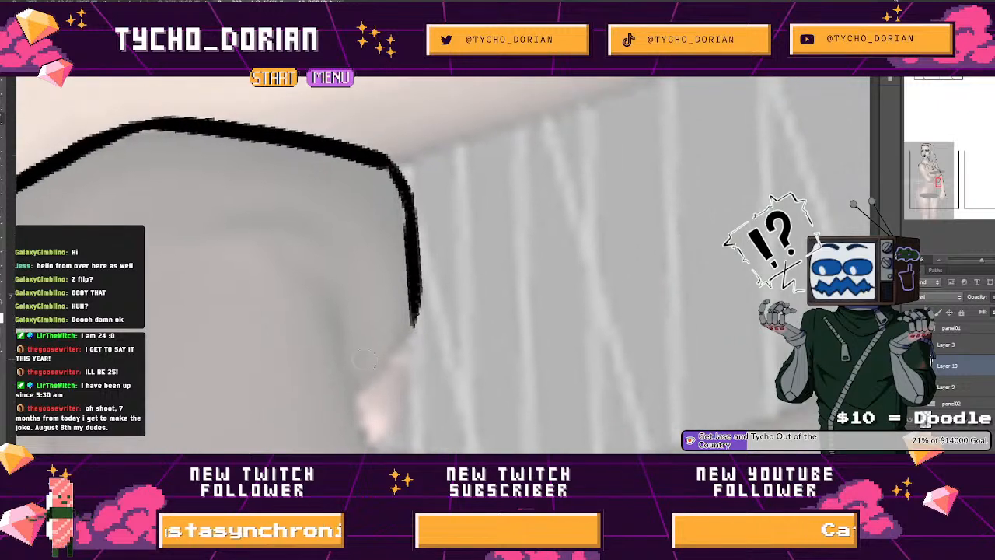
Step: Ink the small fingertip lines beneath the outer side of the tucked hand, redoing the misplaced strokes
scroll(369, 370, up, 1)
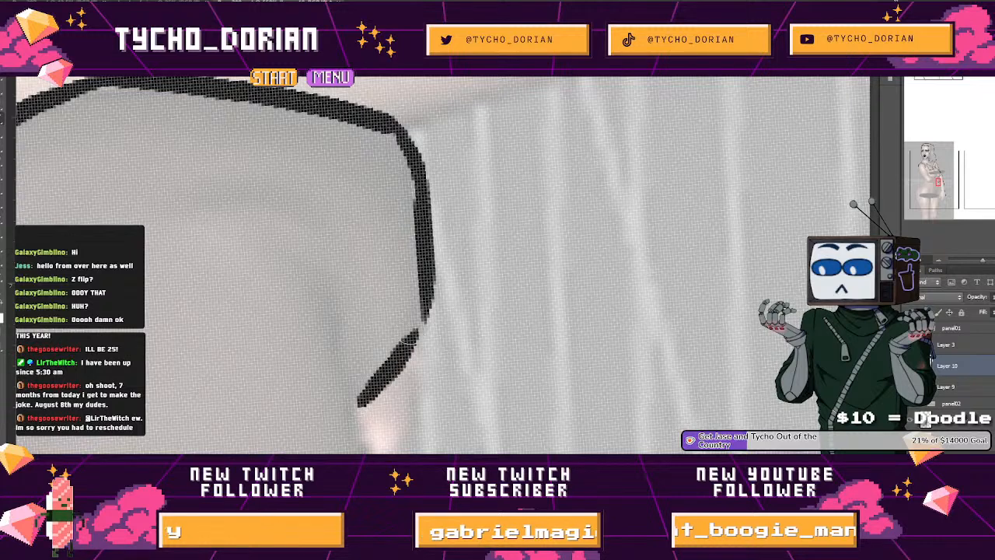
key(ctrl+z)
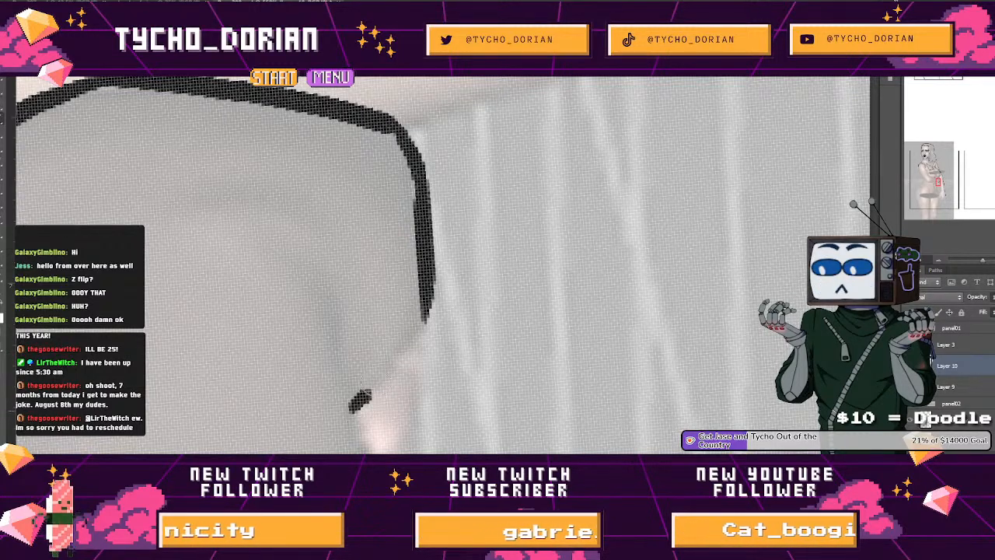
drag(391, 400, 415, 289)
mouse_move(399, 351)
mouse_down()
mouse_move(437, 291)
mouse_move(433, 319)
mouse_move(449, 230)
mouse_up()
key(ctrl+z)
Step: Ink the inner edge of the far forearm, starting where it emerges from behind the tucked hand
drag(449, 253, 395, 248)
drag(443, 227, 395, 249)
drag(529, 171, 372, 243)
drag(226, 311, 259, 320)
drag(194, 342, 470, 251)
drag(409, 265, 195, 315)
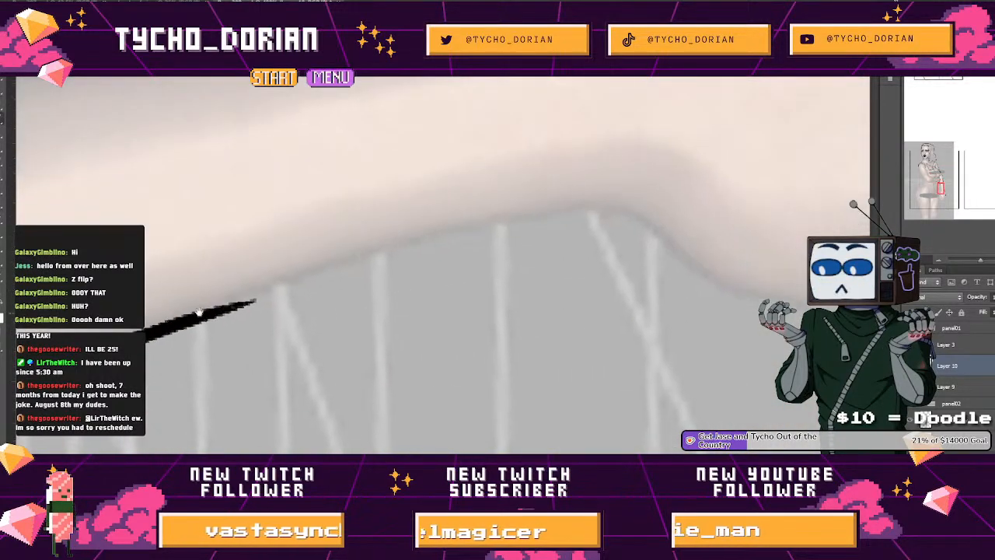
Step: Continue the forearm's inner edge around the wrist and along the base of the thumb
drag(384, 254, 498, 218)
drag(504, 233, 237, 272)
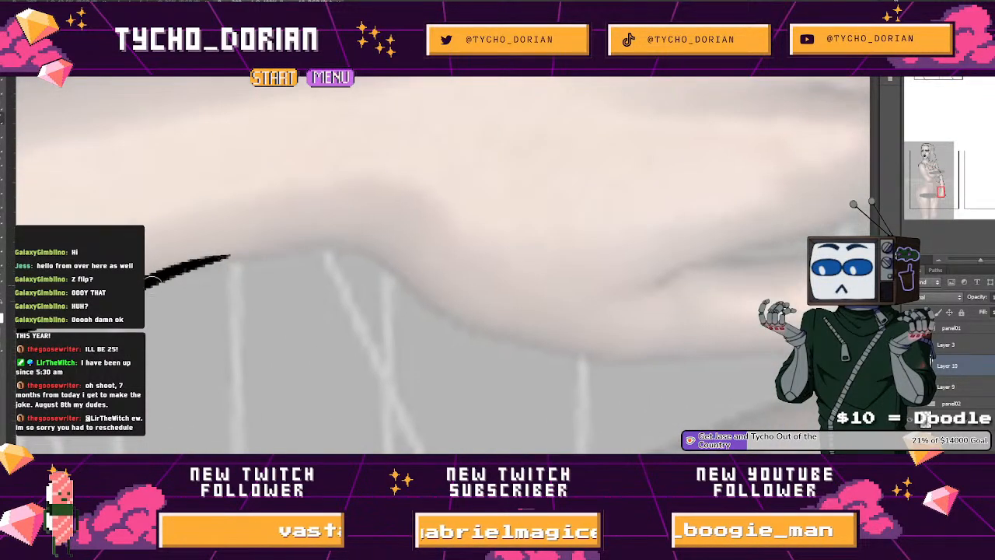
key(ctrl+z)
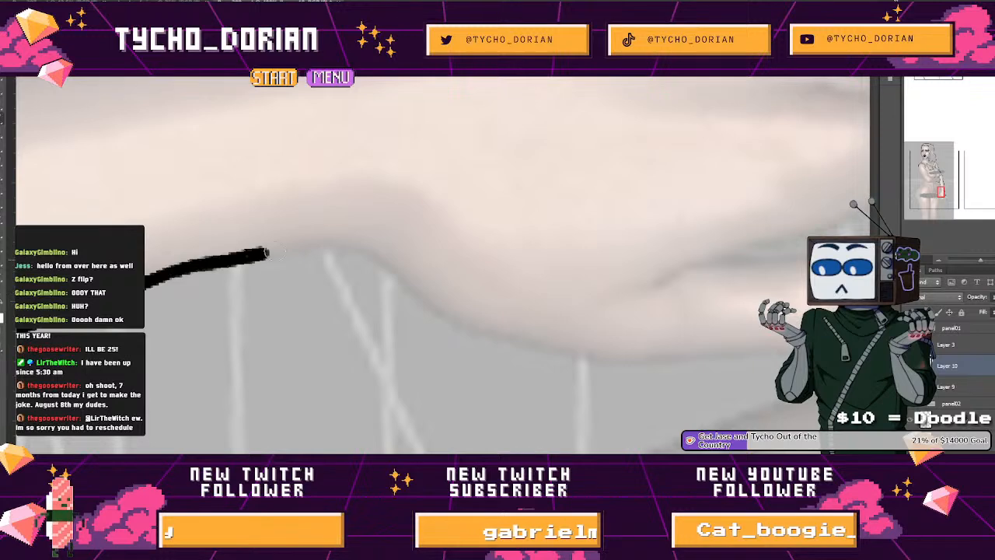
drag(340, 245, 391, 262)
key(r)
drag(229, 311, 381, 401)
mouse_move(405, 285)
mouse_down()
mouse_move(337, 303)
mouse_move(229, 373)
mouse_move(290, 402)
mouse_move(454, 276)
mouse_move(306, 430)
mouse_move(370, 340)
mouse_up()
Step: Ink both sides of the lowered hand's thumb and close its rounded tip
drag(413, 271, 451, 218)
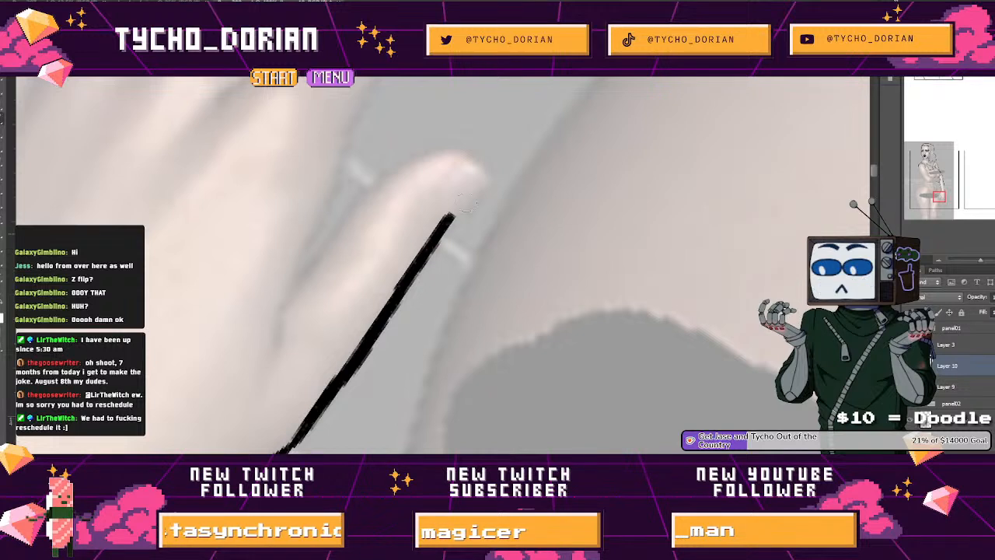
mouse_move(282, 305)
mouse_down()
mouse_move(339, 223)
mouse_move(365, 202)
mouse_move(315, 252)
mouse_move(381, 193)
mouse_up()
key(ctrl+z)
key(ctrl+z)
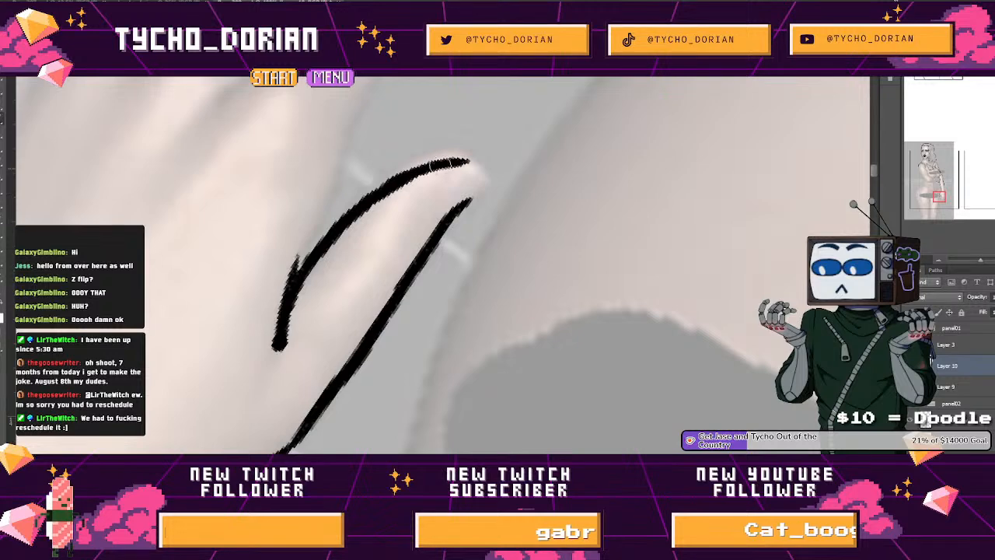
drag(477, 173, 468, 204)
mouse_move(466, 216)
mouse_down()
mouse_move(395, 216)
mouse_move(433, 228)
mouse_move(402, 299)
mouse_up()
Step: Ink the outline of the finger next to the thumb, with its underside, bent tip and upper edge
mouse_move(232, 329)
mouse_down()
mouse_move(220, 260)
mouse_move(253, 152)
mouse_up()
mouse_move(395, 209)
mouse_down()
mouse_move(455, 214)
mouse_move(633, 185)
mouse_up()
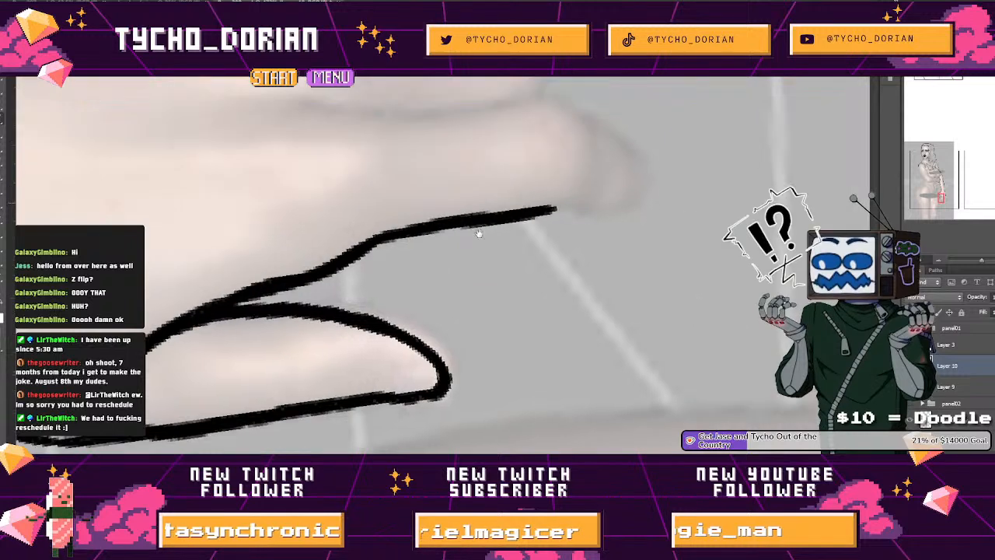
drag(164, 171, 213, 167)
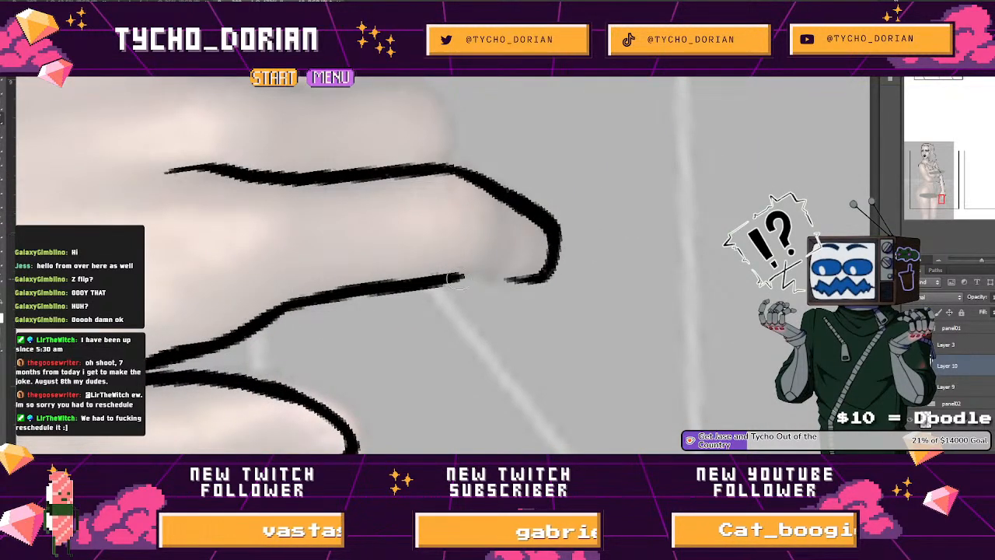
drag(500, 250, 540, 303)
Step: Ink the remaining finger outlines on the lowered hand
drag(577, 350, 513, 336)
drag(371, 181, 397, 286)
mouse_move(217, 234)
mouse_down()
mouse_move(468, 242)
mouse_move(526, 330)
mouse_up()
drag(372, 236, 434, 334)
drag(231, 254, 380, 263)
mouse_move(479, 288)
mouse_down()
mouse_move(493, 343)
mouse_move(349, 319)
mouse_move(339, 220)
mouse_move(430, 151)
mouse_up()
drag(304, 85, 385, 307)
drag(321, 121, 454, 165)
Step: Ink the near arm's inner edge from the armhole down along the folded forearm to the line under the bust
mouse_move(302, 226)
mouse_down()
mouse_move(307, 244)
mouse_move(298, 221)
mouse_up()
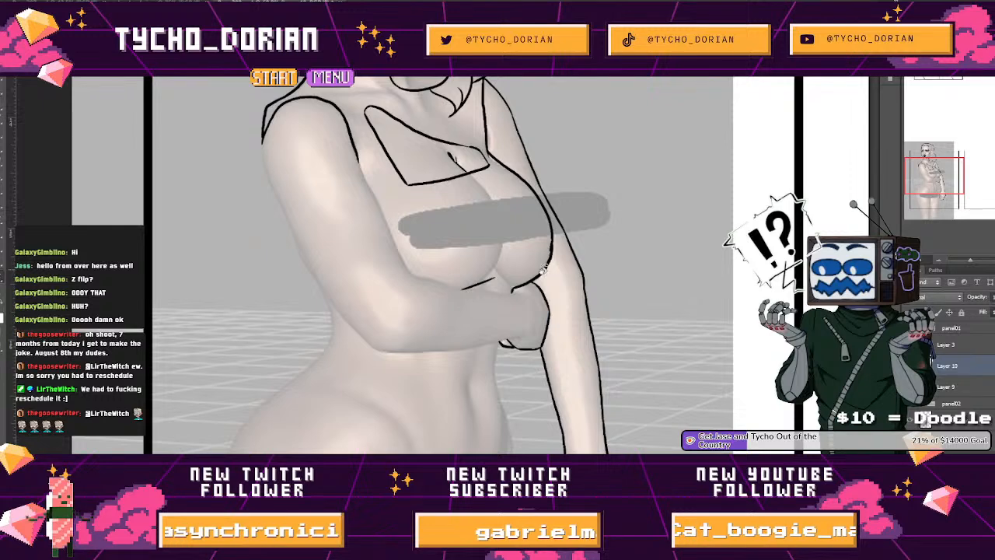
drag(284, 213, 265, 347)
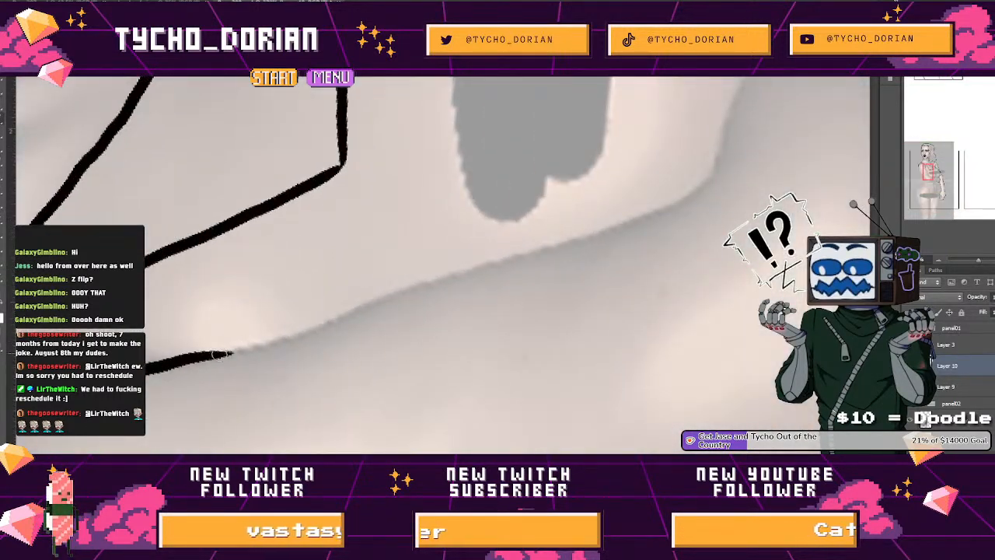
drag(518, 248, 314, 325)
drag(224, 361, 437, 286)
mouse_move(437, 286)
mouse_down()
mouse_move(270, 364)
mouse_move(272, 410)
mouse_up()
mouse_move(301, 340)
mouse_down()
mouse_move(350, 235)
mouse_move(287, 374)
mouse_up()
key(ctrl+z)
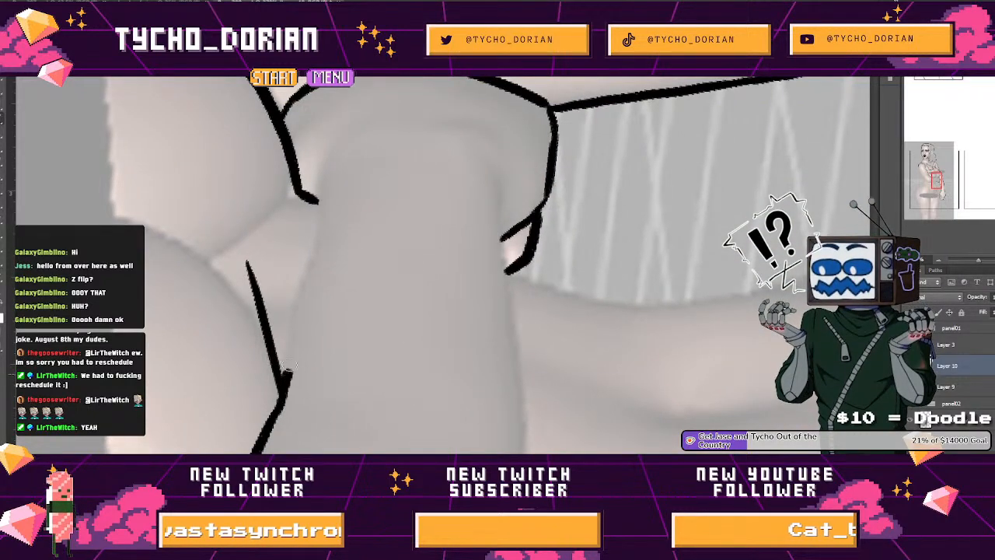
Step: Ink the folded forearm's lower edge from the tucked hand to the elbow
drag(358, 242, 307, 251)
mouse_move(311, 253)
mouse_down()
mouse_move(389, 335)
mouse_move(190, 356)
mouse_move(235, 354)
mouse_up()
click(235, 354)
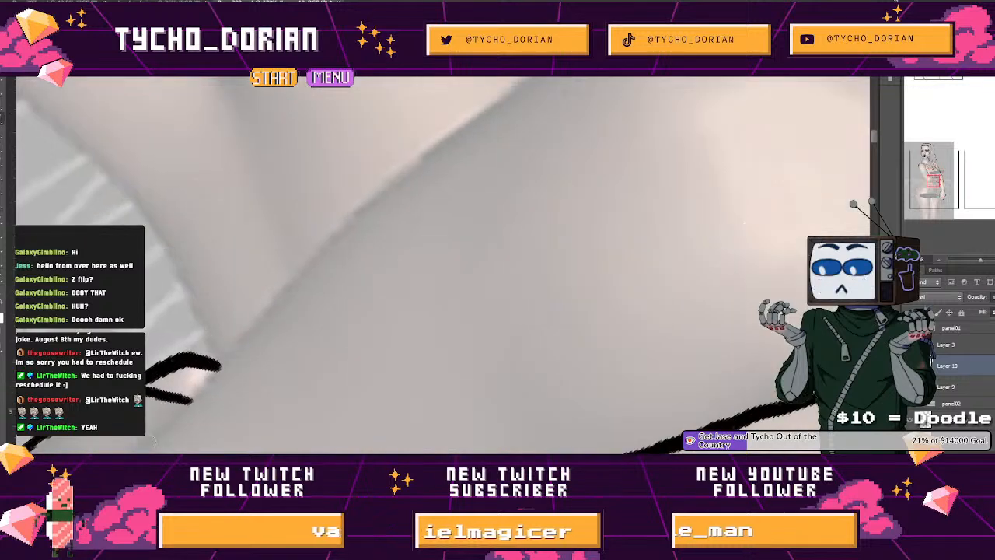
mouse_move(200, 386)
mouse_down()
mouse_move(273, 303)
mouse_move(117, 451)
mouse_up()
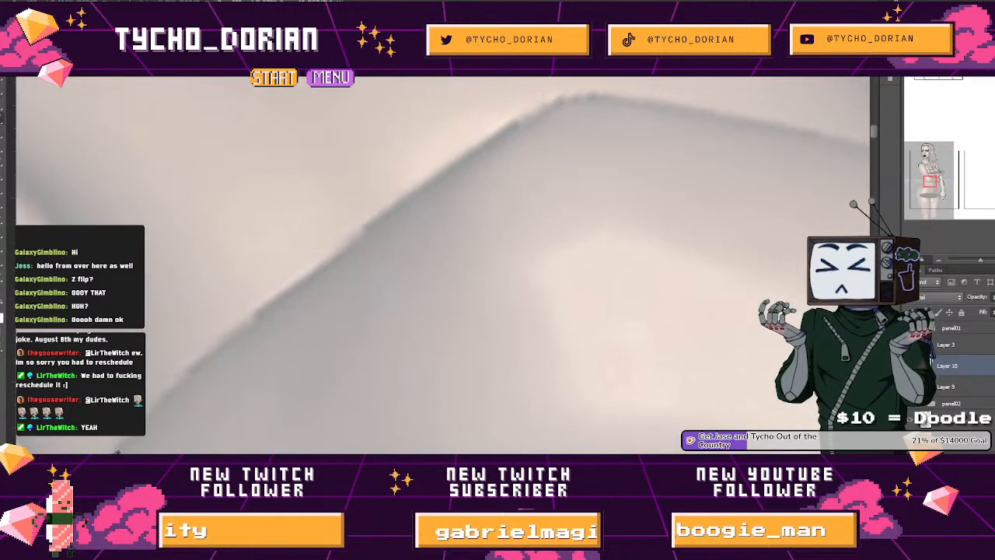
drag(305, 282, 185, 354)
drag(372, 216, 437, 194)
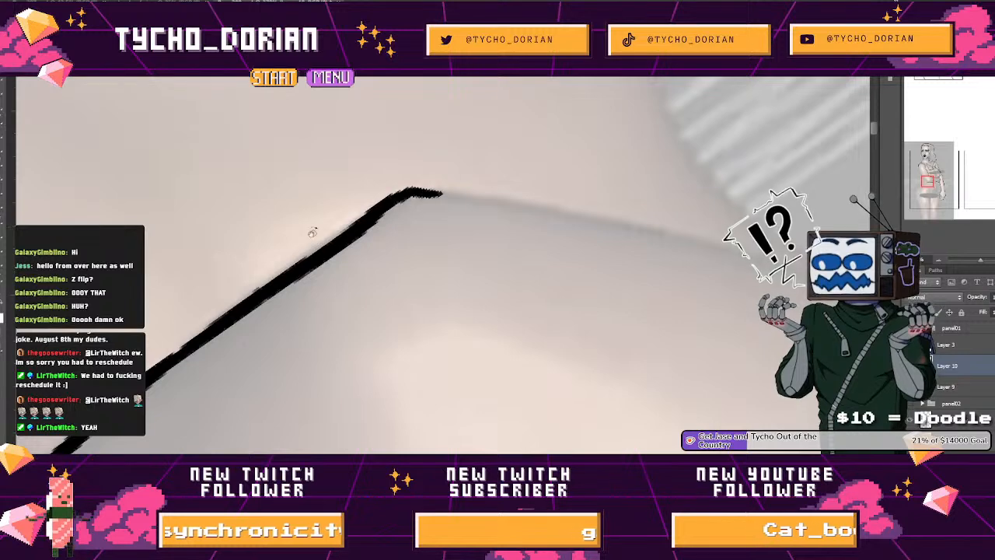
Step: Ink the near upper arm's outer edge from the elbow up past the woman's back
drag(501, 241, 454, 238)
drag(402, 188, 187, 395)
drag(169, 429, 311, 308)
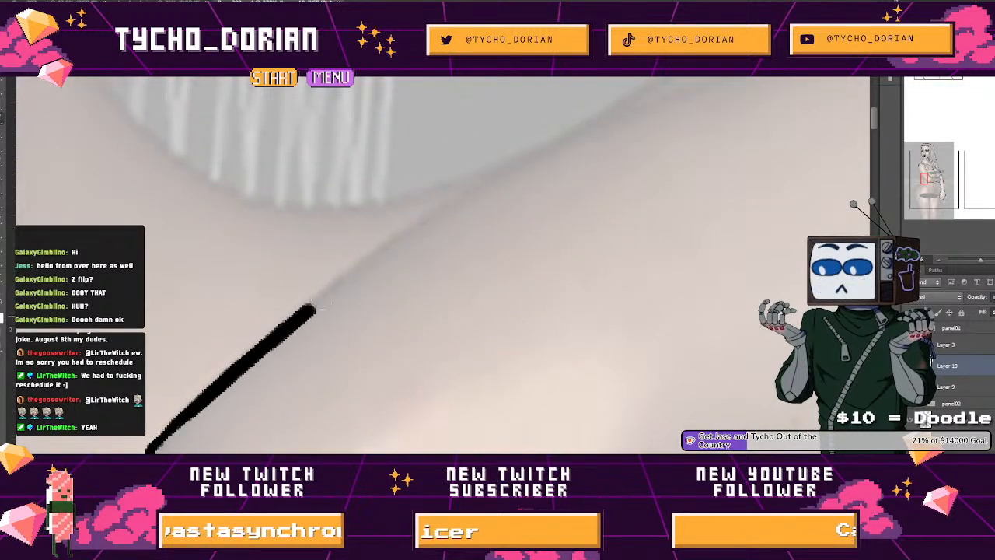
drag(494, 197, 196, 362)
drag(334, 269, 559, 174)
key(ctrl+z)
drag(189, 357, 463, 221)
mouse_move(416, 240)
mouse_down()
mouse_move(315, 271)
mouse_move(170, 343)
mouse_move(219, 323)
mouse_up()
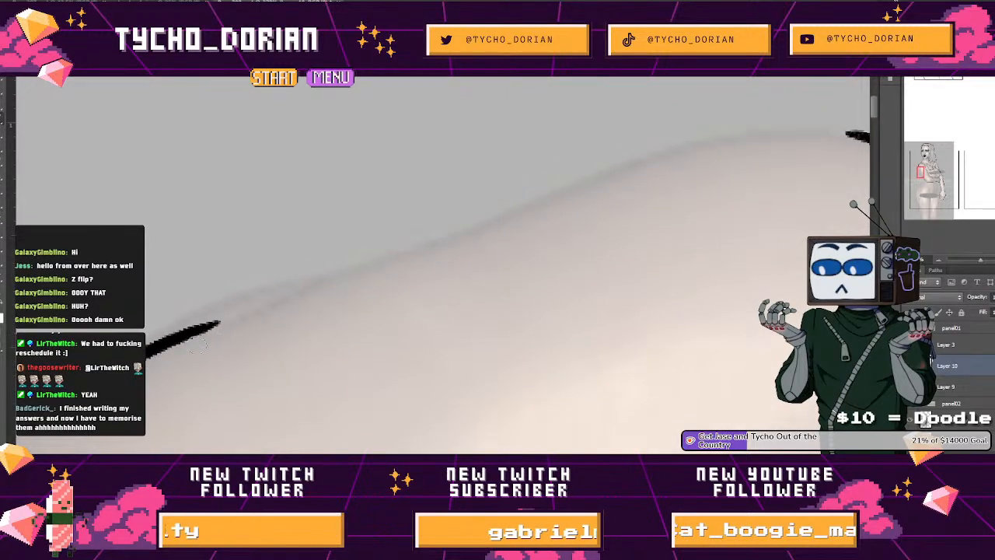
Step: Continue the upper arm's outer edge around to the existing shoulder lines
drag(290, 295, 439, 236)
mouse_move(439, 238)
mouse_down()
mouse_move(265, 292)
mouse_move(415, 231)
mouse_up()
key(ctrl+z)
mouse_move(306, 279)
mouse_down()
mouse_move(228, 311)
mouse_move(325, 265)
mouse_up()
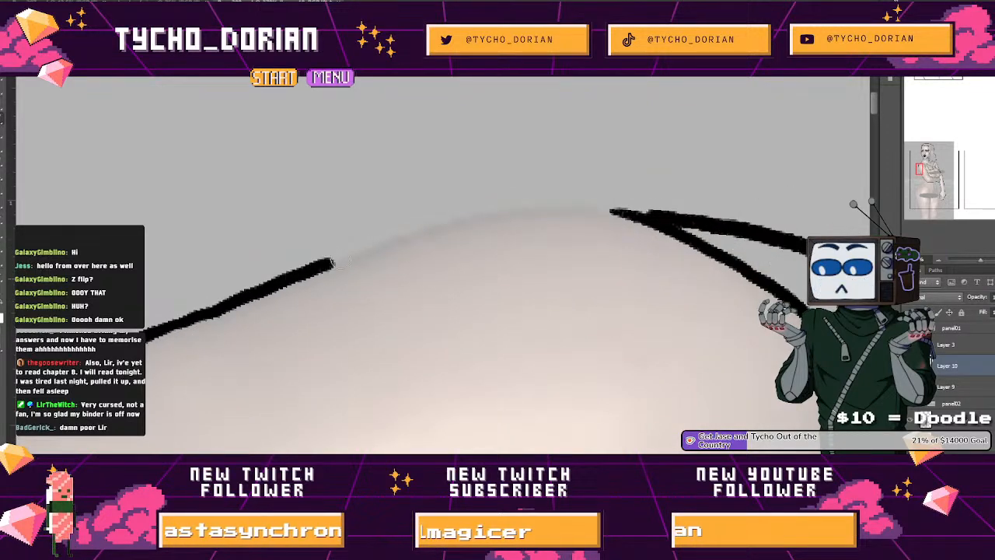
drag(436, 229, 532, 210)
drag(649, 218, 468, 381)
Step: Ink the waistband's curved upper edge across the waist below the folded forearm
key(r)
drag(482, 154, 250, 158)
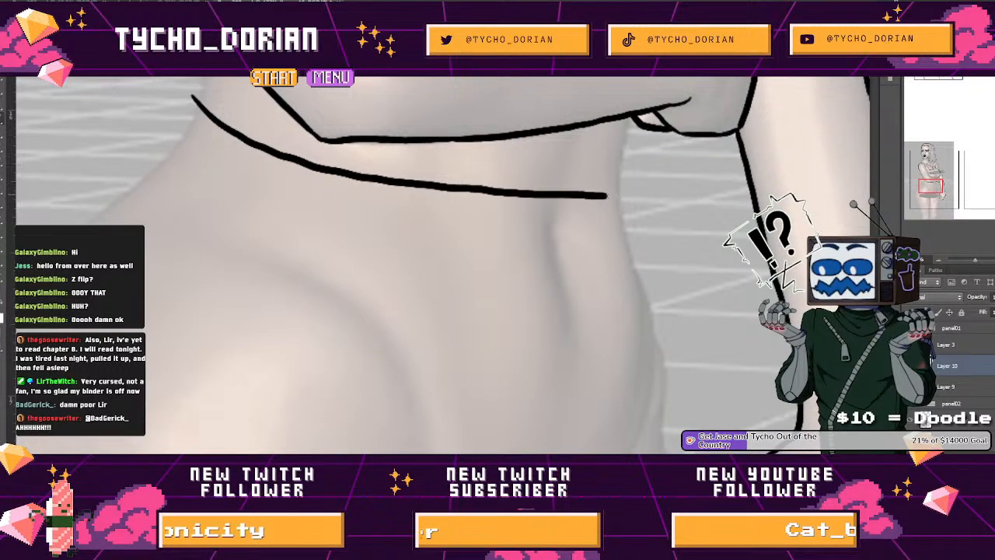
drag(306, 77, 352, 205)
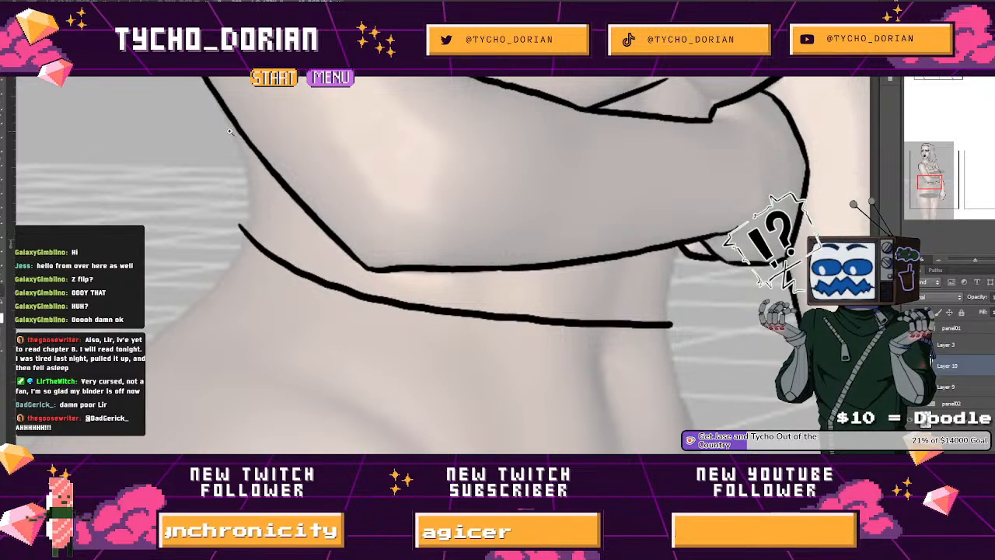
Step: Ink the small back edge and hem of the top behind the near elbow
ctrl+click(238, 135)
key(ctrl+z)
drag(218, 89, 231, 136)
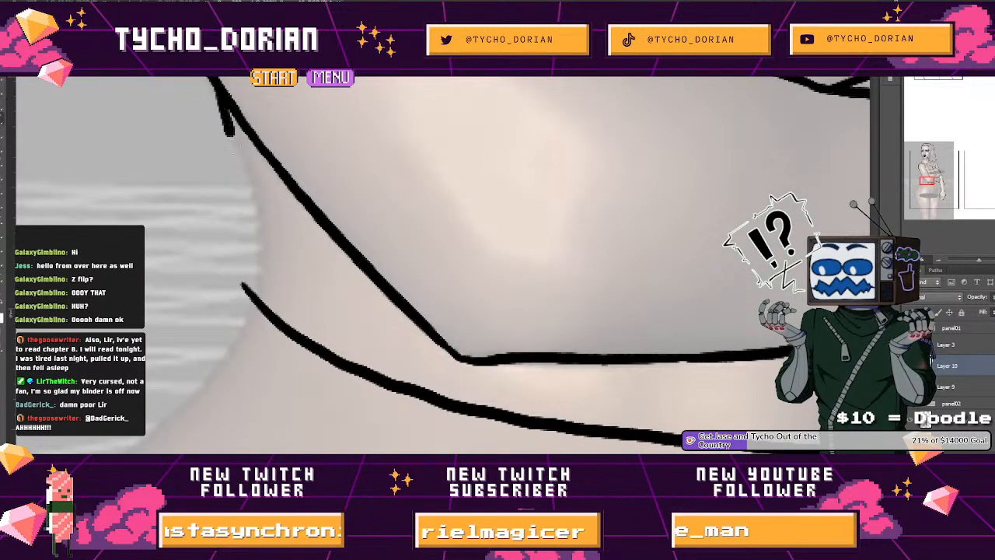
drag(278, 204, 314, 205)
alt+click(349, 237)
alt+click(349, 237)
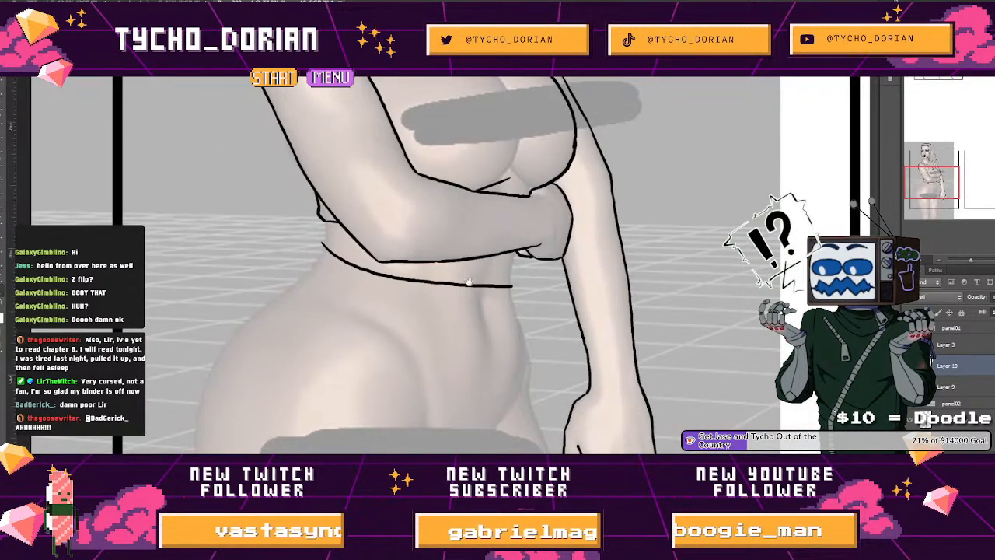
Step: Ink the waistband's rear end down from its upper edge at the back of the waist
drag(471, 285, 468, 250)
ctrl+click(320, 219)
ctrl+click(321, 219)
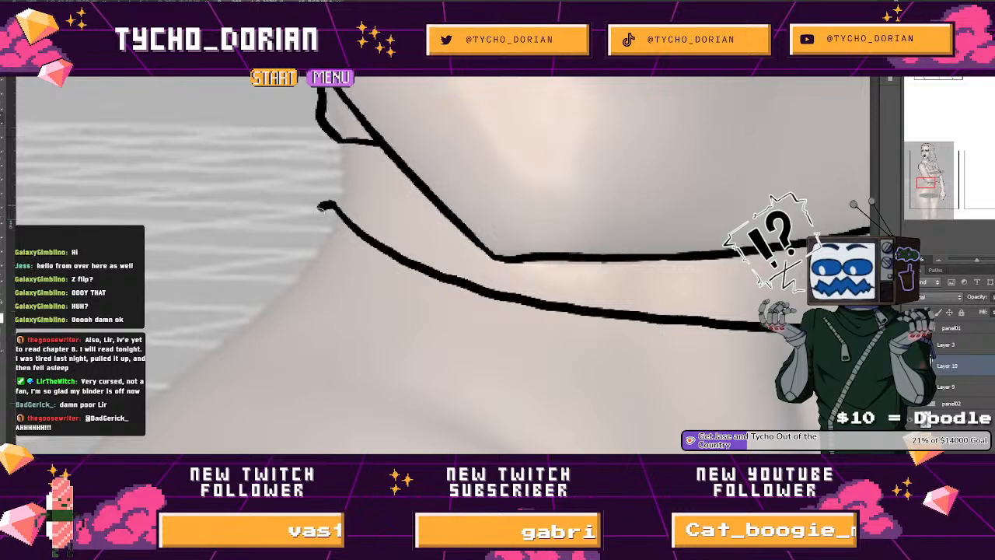
drag(290, 310, 245, 238)
drag(280, 290, 196, 257)
key(ctrl+z)
drag(160, 238, 325, 303)
drag(502, 355, 699, 381)
key(ctrl+z)
drag(165, 236, 404, 320)
key(ctrl+z)
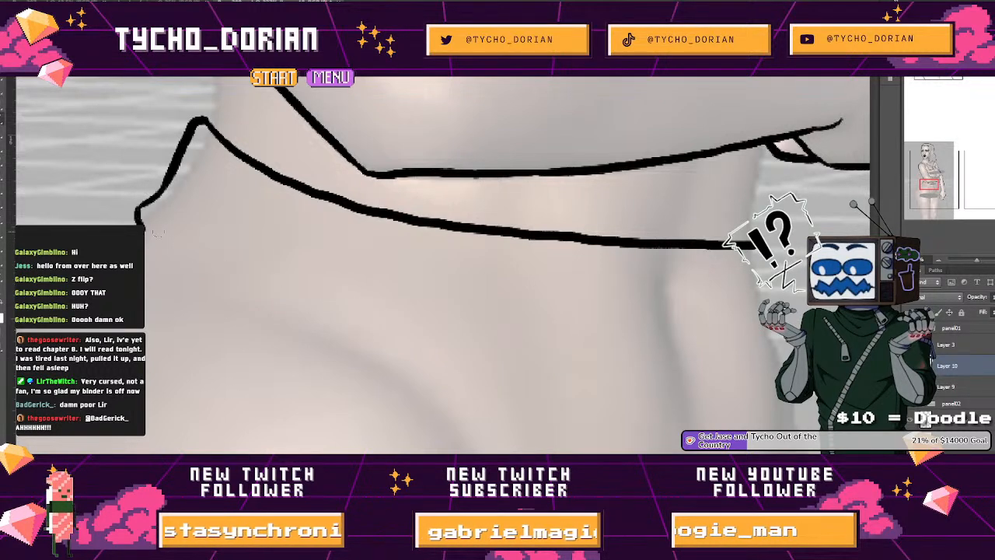
drag(439, 347, 668, 378)
key(ctrl+z)
mouse_move(160, 234)
mouse_down()
mouse_move(441, 332)
mouse_move(520, 346)
mouse_move(309, 301)
mouse_move(622, 373)
mouse_up()
key(ctrl+z)
key(ctrl+z)
Step: Ink the waistband's curved lower edge from the back of the waist to the front of the hip
mouse_move(166, 238)
mouse_down()
mouse_move(530, 364)
mouse_move(632, 365)
mouse_up()
drag(700, 381, 476, 352)
key(ctrl+plus)
key(ctrl+plus)
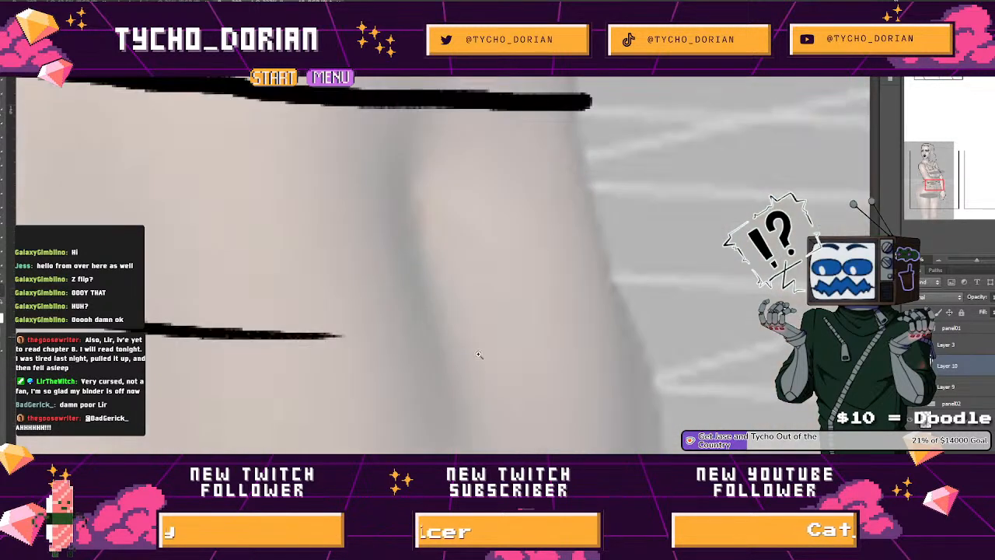
mouse_move(283, 335)
mouse_down()
mouse_move(468, 324)
mouse_move(647, 286)
mouse_up()
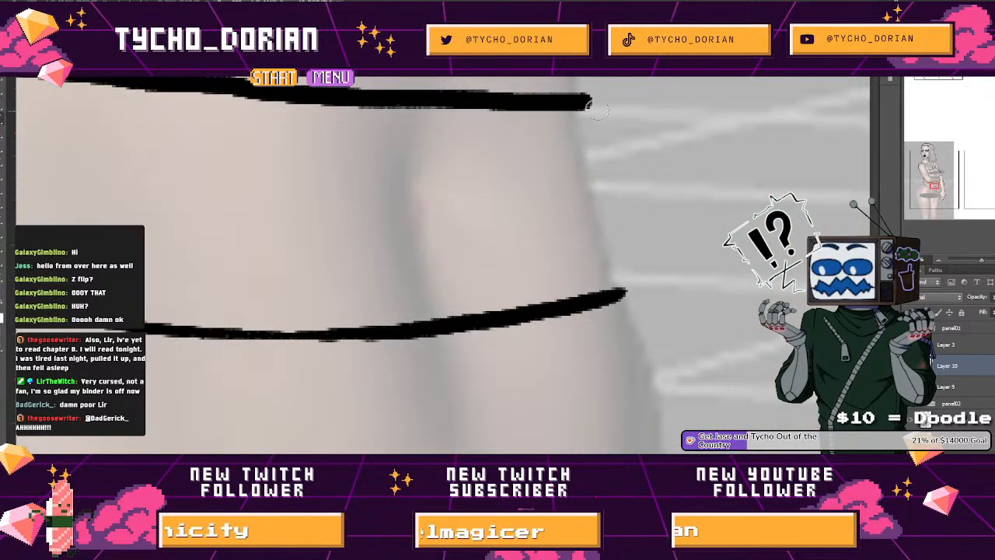
Step: Ink the front contour of the bare waist and close the waistband's front end
mouse_move(619, 161)
mouse_down()
mouse_move(612, 208)
mouse_move(638, 259)
mouse_move(597, 308)
mouse_up()
drag(608, 268, 544, 244)
mouse_move(581, 214)
mouse_down()
mouse_move(502, 251)
mouse_move(498, 308)
mouse_up()
mouse_move(504, 313)
mouse_down()
mouse_move(541, 322)
mouse_move(524, 277)
mouse_up()
mouse_move(268, 312)
mouse_down()
mouse_move(395, 329)
mouse_move(607, 400)
mouse_up()
drag(300, 253, 349, 252)
drag(304, 195, 298, 363)
mouse_move(309, 334)
mouse_down()
mouse_move(304, 295)
mouse_move(253, 299)
mouse_up()
drag(456, 330, 363, 176)
drag(541, 326, 609, 311)
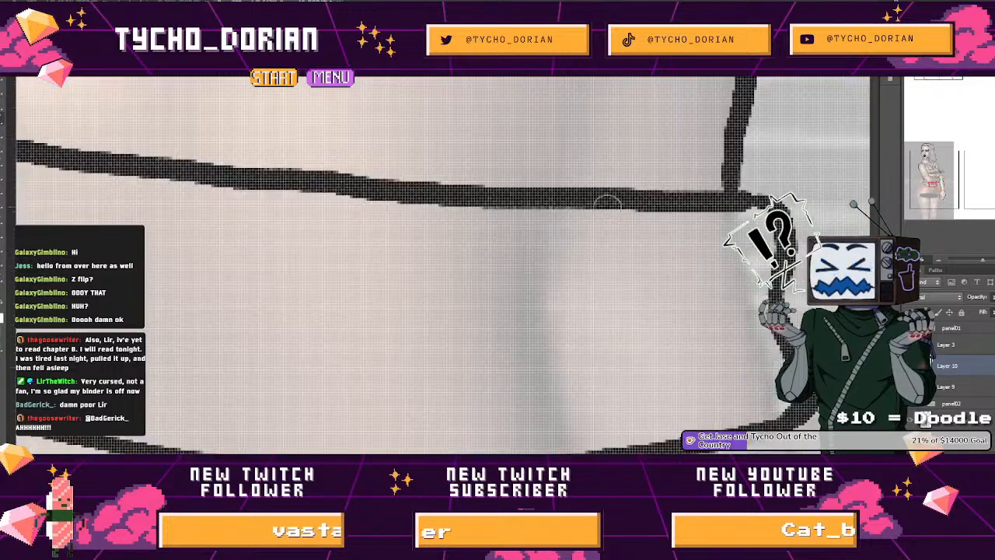
Step: Ink the waistband's vertical flap seam with two round buttons beside it
drag(645, 206, 644, 451)
key(ctrl+z)
mouse_move(639, 204)
mouse_down()
mouse_move(680, 358)
mouse_move(684, 441)
mouse_up()
drag(589, 247, 580, 254)
mouse_move(599, 358)
mouse_down()
mouse_move(611, 364)
mouse_move(597, 373)
mouse_move(535, 200)
mouse_up()
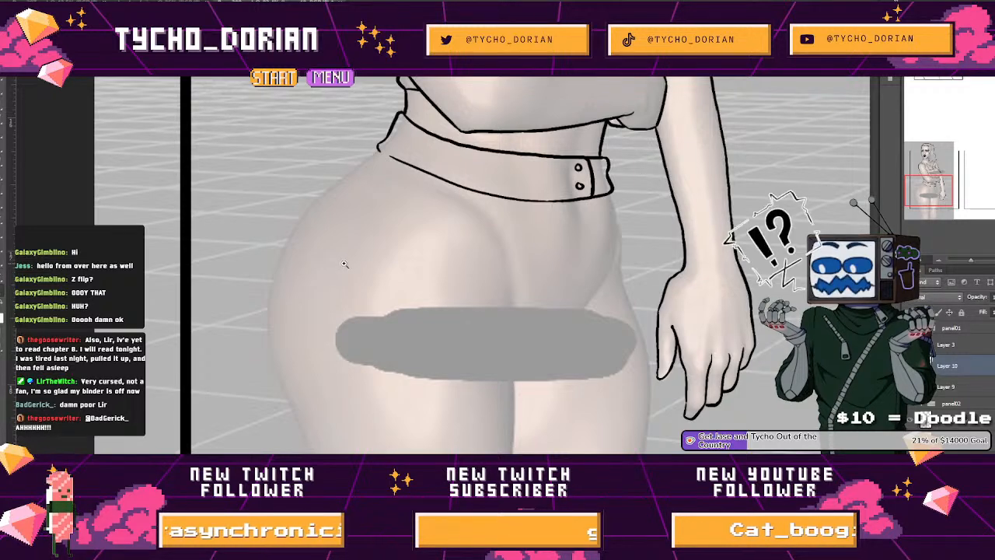
Step: Ink the trousers' rear contour from the thigh up around the hip towards the waistband
mouse_move(228, 303)
mouse_down()
mouse_move(333, 144)
mouse_move(229, 229)
mouse_up()
mouse_move(222, 303)
mouse_down()
mouse_move(225, 178)
mouse_move(237, 148)
mouse_up()
drag(211, 357, 261, 346)
mouse_move(178, 432)
mouse_down()
mouse_move(197, 383)
mouse_move(328, 227)
mouse_move(362, 203)
mouse_up()
mouse_move(388, 179)
mouse_down()
mouse_move(146, 305)
mouse_move(285, 222)
mouse_move(423, 176)
mouse_move(496, 166)
mouse_up()
drag(520, 193, 251, 246)
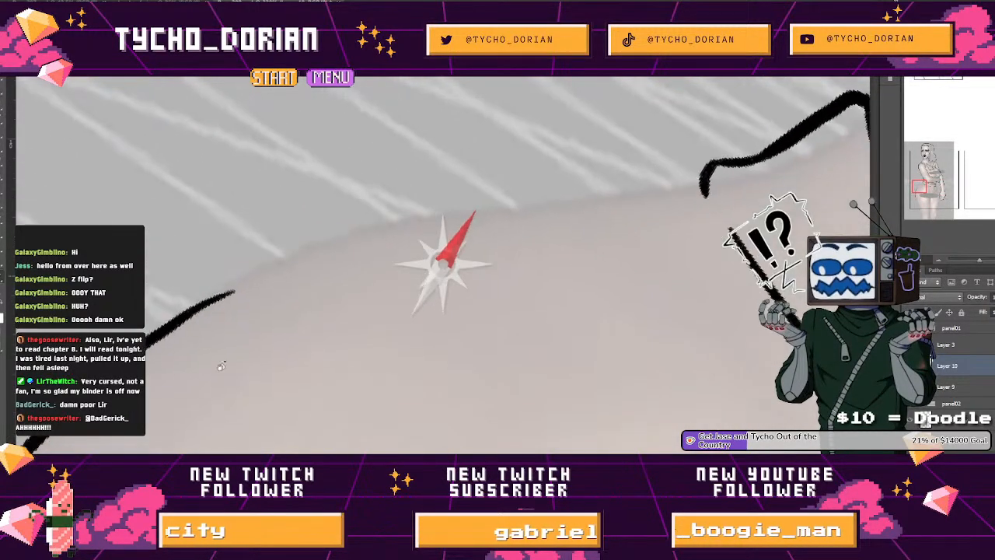
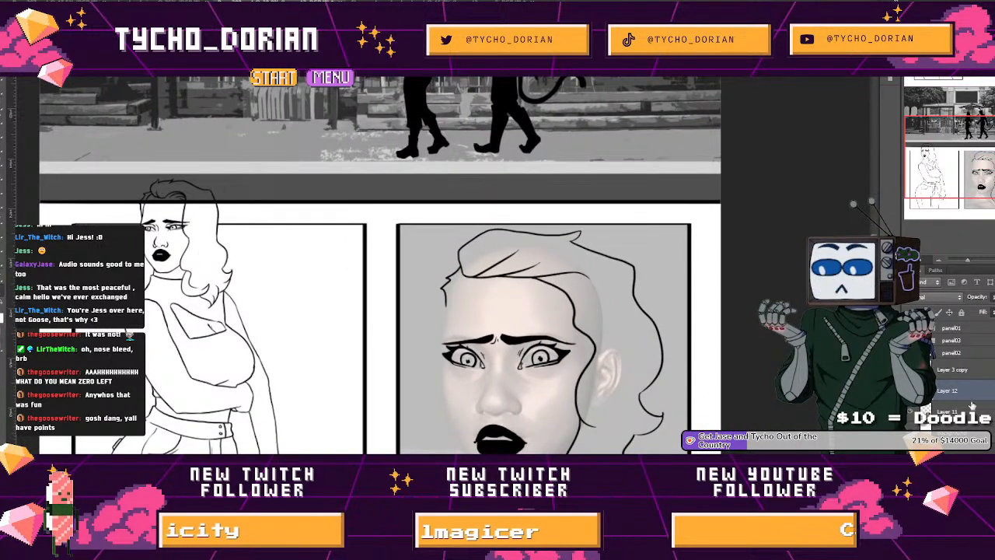
Step: Activate Layer 10 and erase the inner hair curl above the standing woman's forehead
click(922, 353)
click(965, 395)
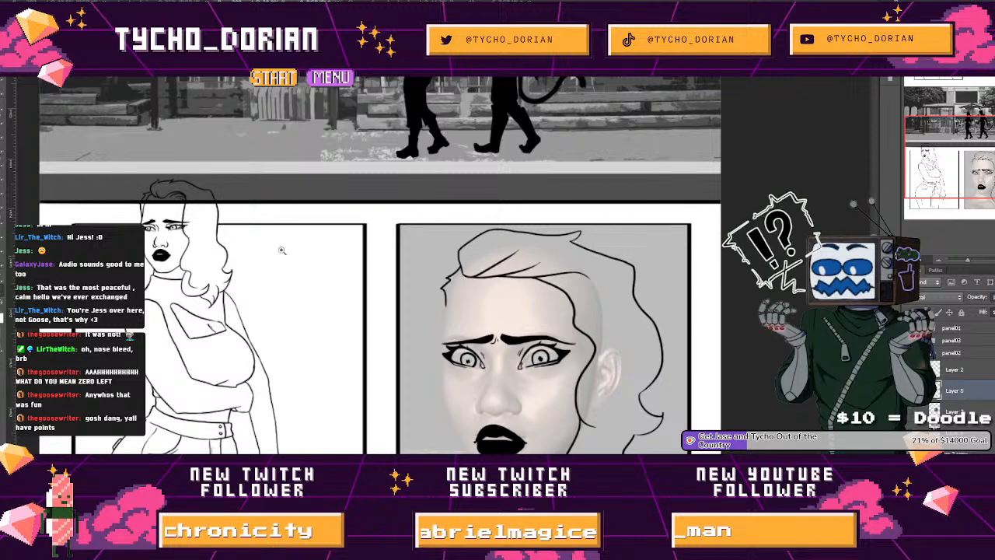
drag(159, 185, 218, 220)
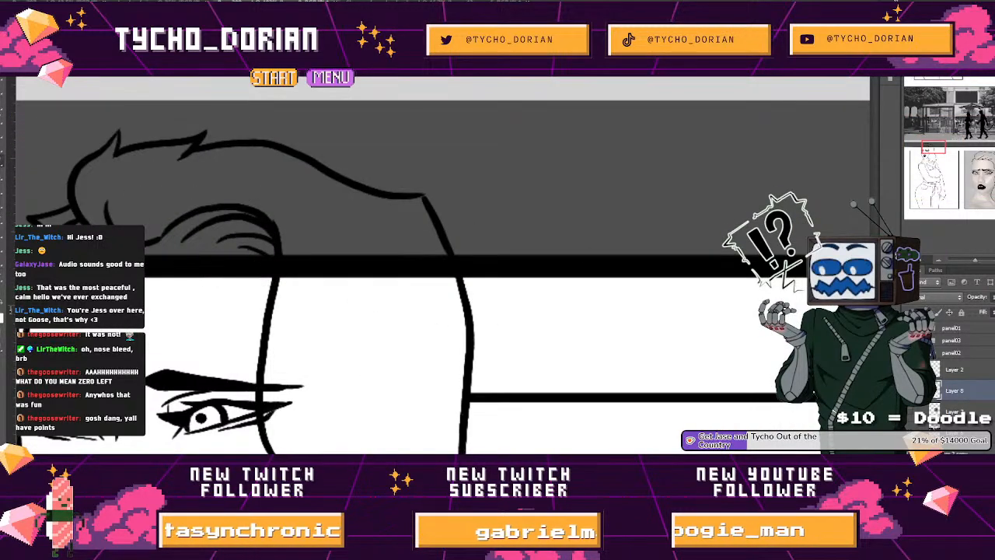
click(923, 353)
click(923, 341)
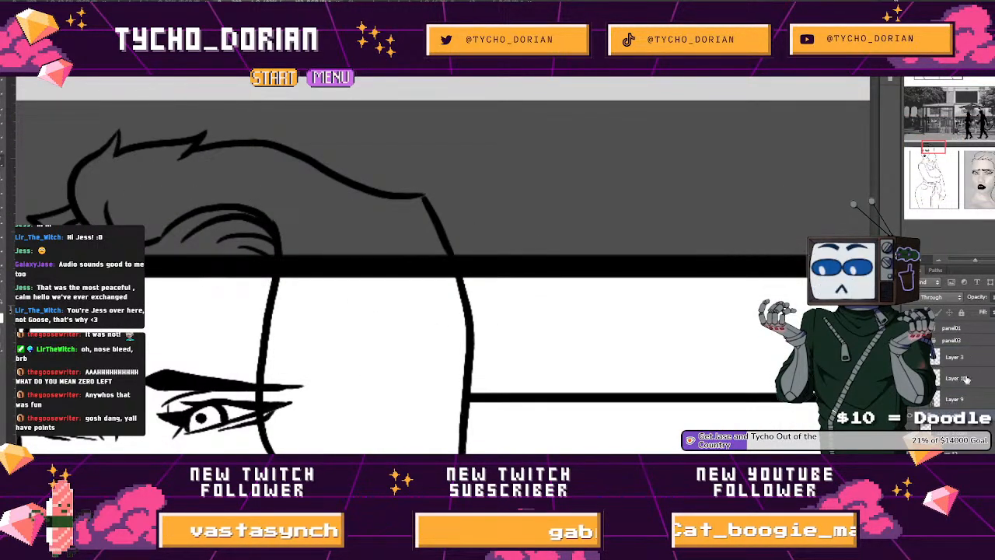
click(965, 378)
mouse_move(170, 219)
ctrl+space+mouse_down()
mouse_move(208, 240)
mouse_move(209, 228)
mouse_move(256, 240)
ctrl+space+mouse_up()
key(ctrl+z)
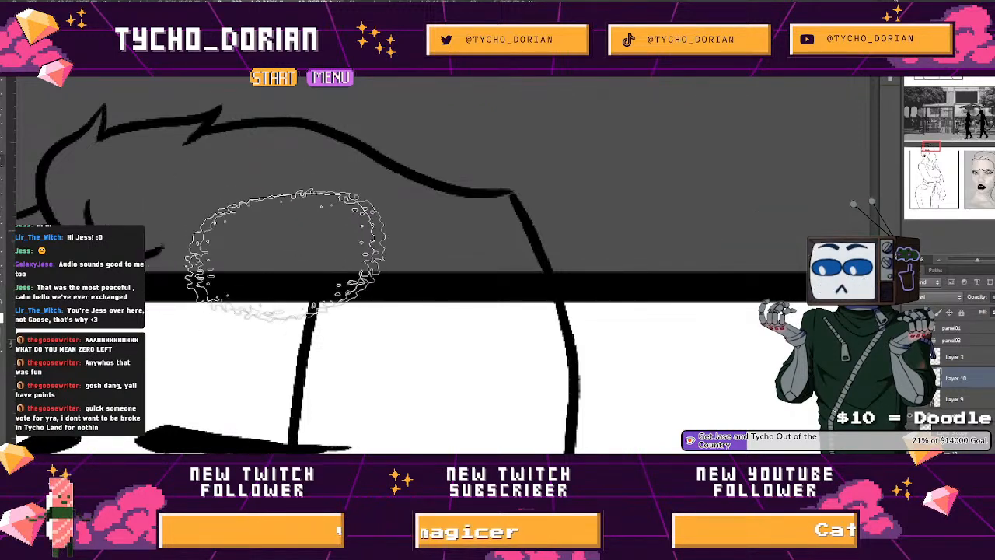
key(b)
drag(145, 256, 314, 242)
mouse_move(176, 249)
mouse_down()
mouse_move(244, 251)
mouse_move(349, 320)
mouse_move(312, 324)
mouse_move(319, 318)
mouse_move(321, 338)
mouse_move(335, 319)
mouse_up()
key(ctrl+z)
key(ctrl+z)
Step: Erase the top of the hanging hair strand and ink the curl's two curved edges over the forehead
key(e)
key(b)
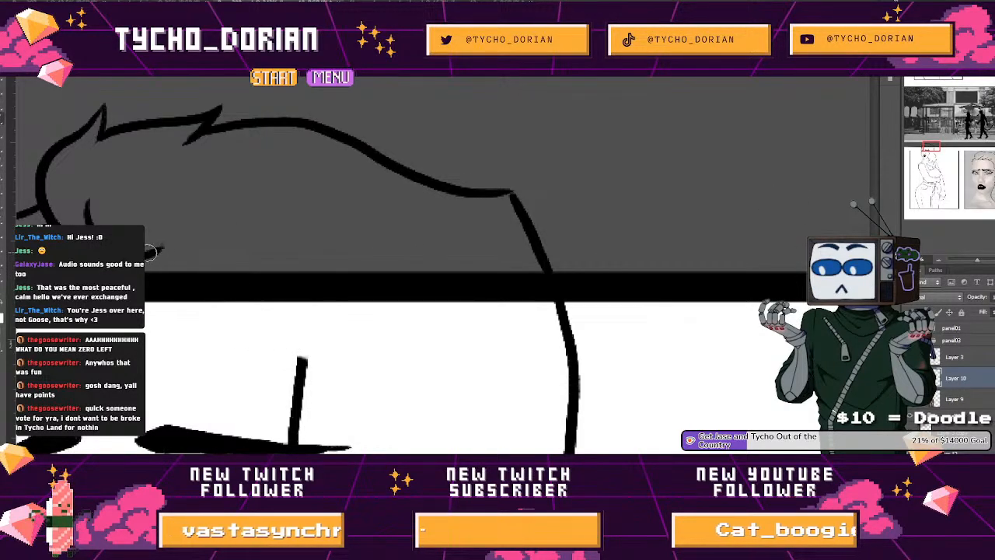
drag(150, 252, 315, 231)
drag(173, 249, 237, 271)
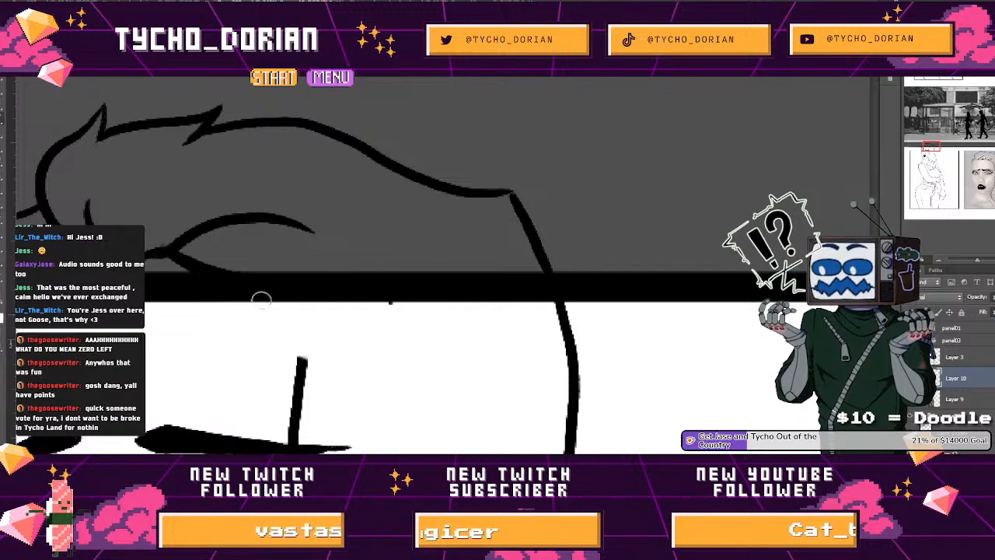
Step: Ink the hair strand curving down from the new curl to the end of the eyebrow
drag(280, 310, 305, 393)
key(ctrl+z)
drag(256, 299, 292, 408)
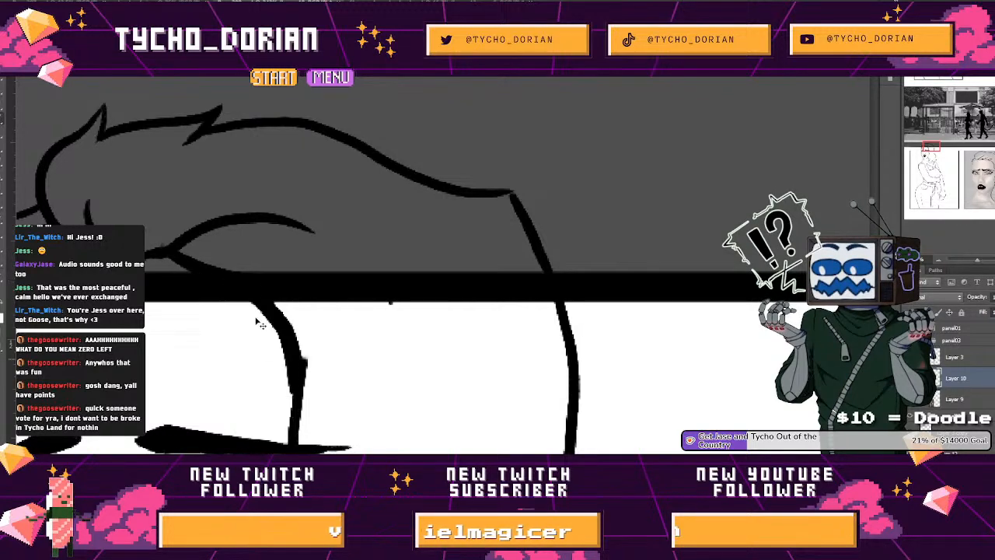
key(ctrl+z)
mouse_move(253, 288)
mouse_down()
mouse_move(299, 342)
mouse_move(295, 444)
mouse_up()
mouse_move(311, 375)
mouse_down()
mouse_move(218, 342)
mouse_move(101, 335)
mouse_up()
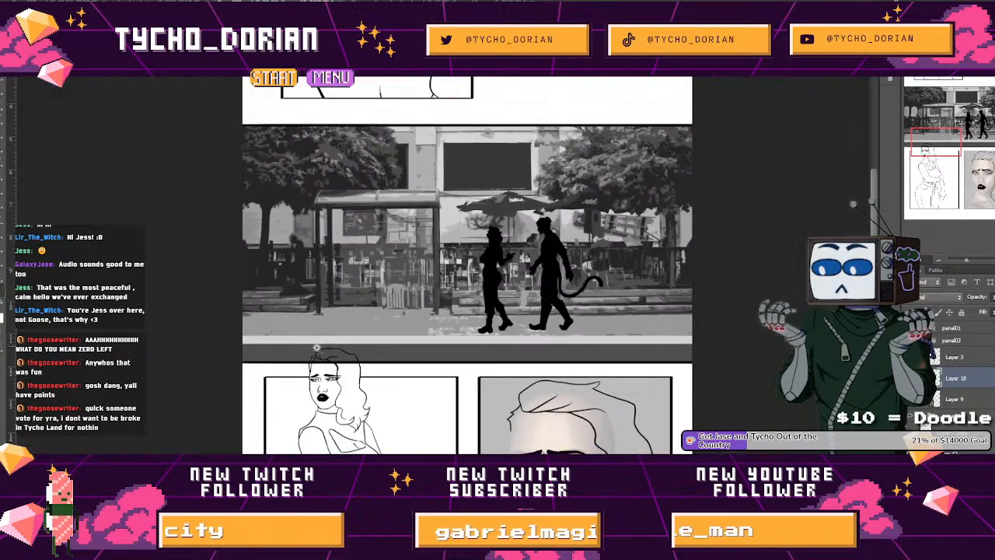
Step: Activate Layer 12, which holds the close-up portrait's line art
drag(405, 347, 262, 202)
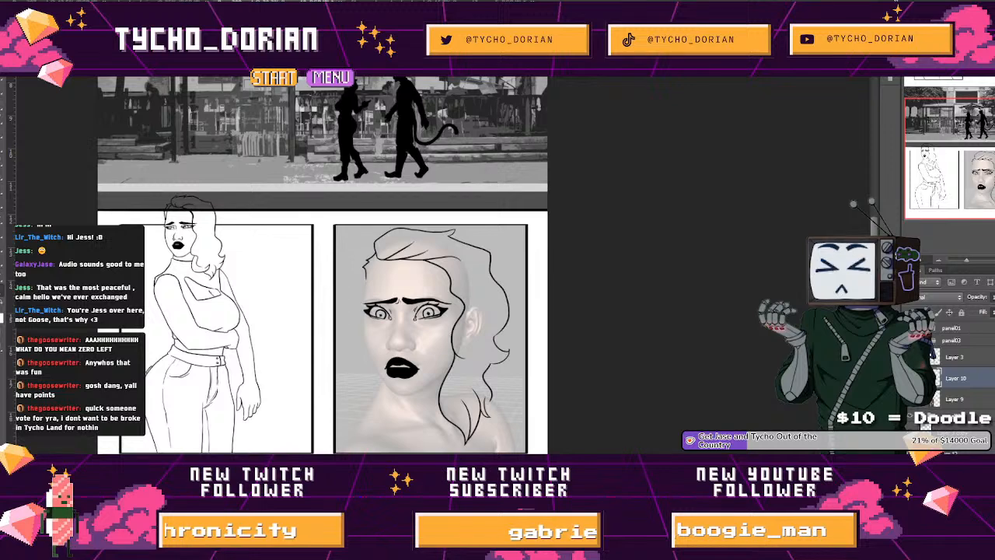
click(924, 341)
click(956, 396)
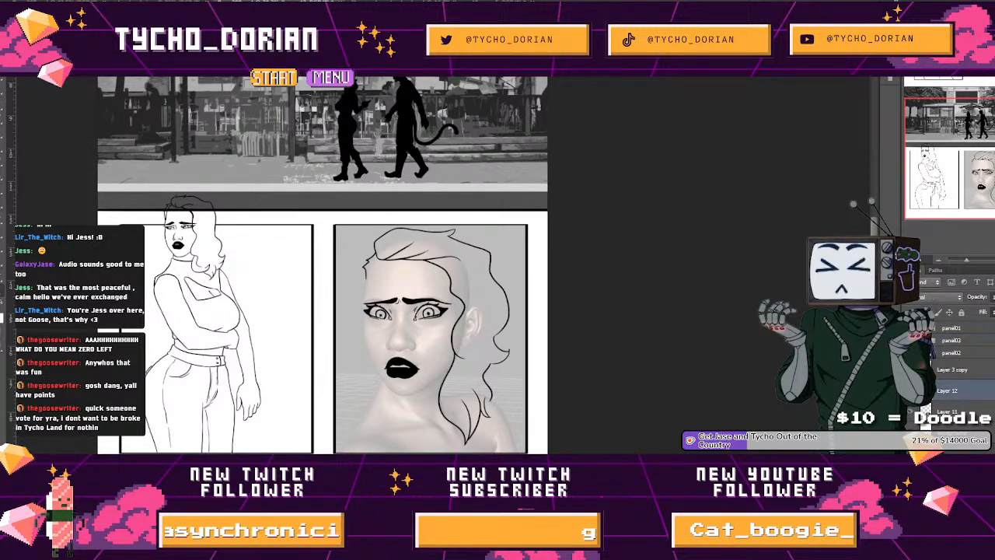
click(911, 391)
click(910, 391)
Step: Ink the close-up portrait's face contour from the hairline past the brow and eye to the upper cheek
click(408, 284)
click(408, 285)
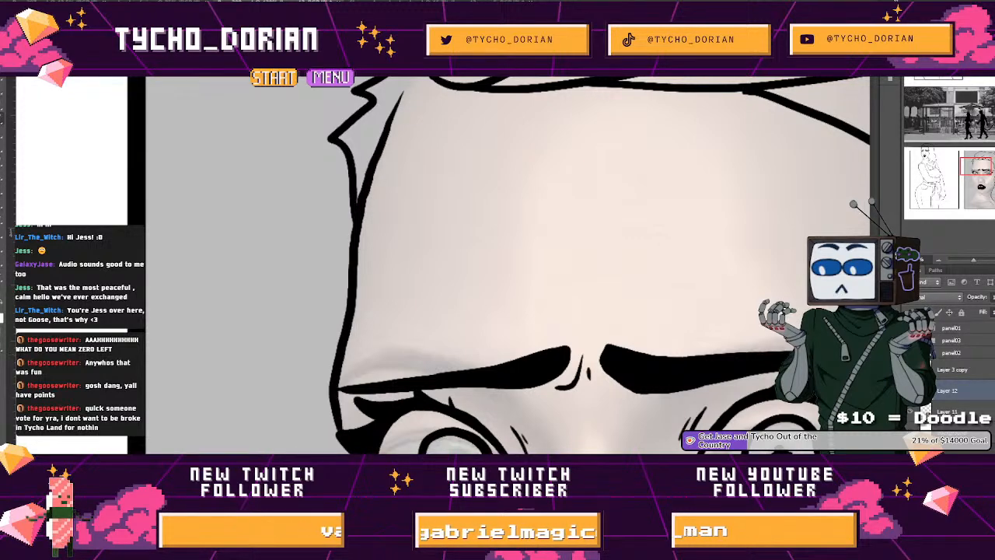
drag(268, 436, 354, 175)
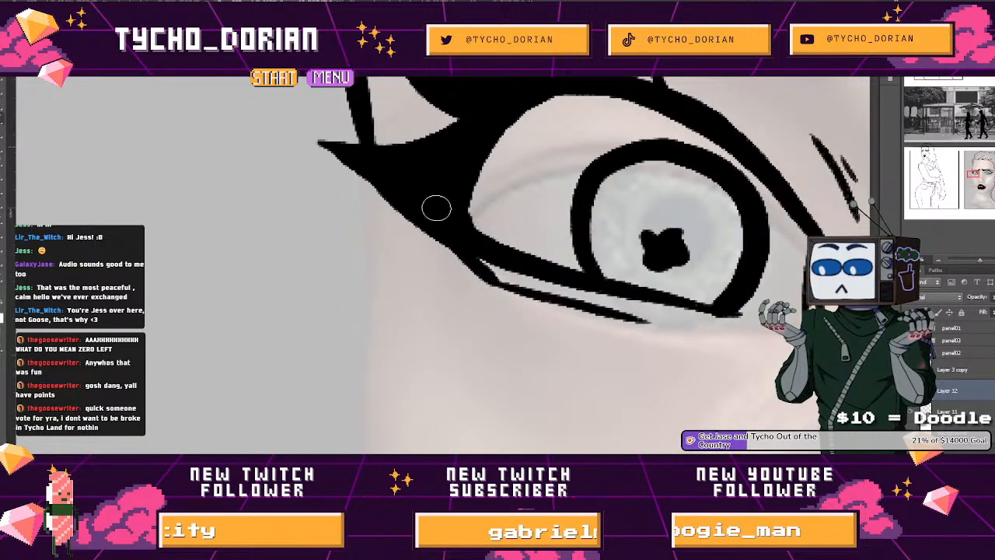
scroll(436, 208, down, 3)
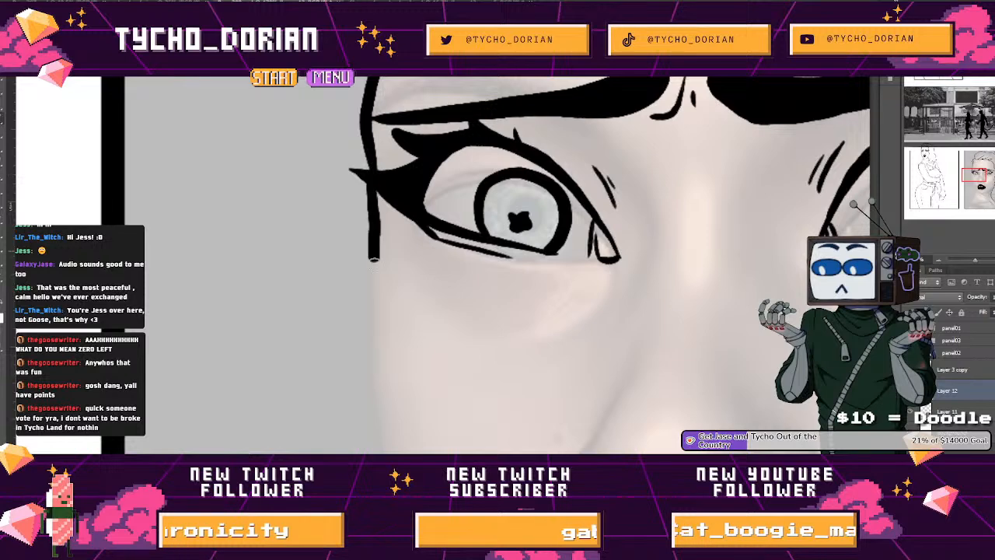
drag(374, 259, 370, 338)
Step: Ink the close-up portrait's face contour from the upper cheek down past the mouth toward the chin
drag(354, 444, 469, 433)
mouse_move(537, 396)
mouse_down()
mouse_move(182, 370)
mouse_move(242, 371)
mouse_up()
mouse_move(181, 371)
mouse_down()
mouse_move(379, 275)
mouse_move(311, 282)
mouse_move(218, 367)
mouse_move(272, 365)
mouse_move(269, 337)
mouse_up()
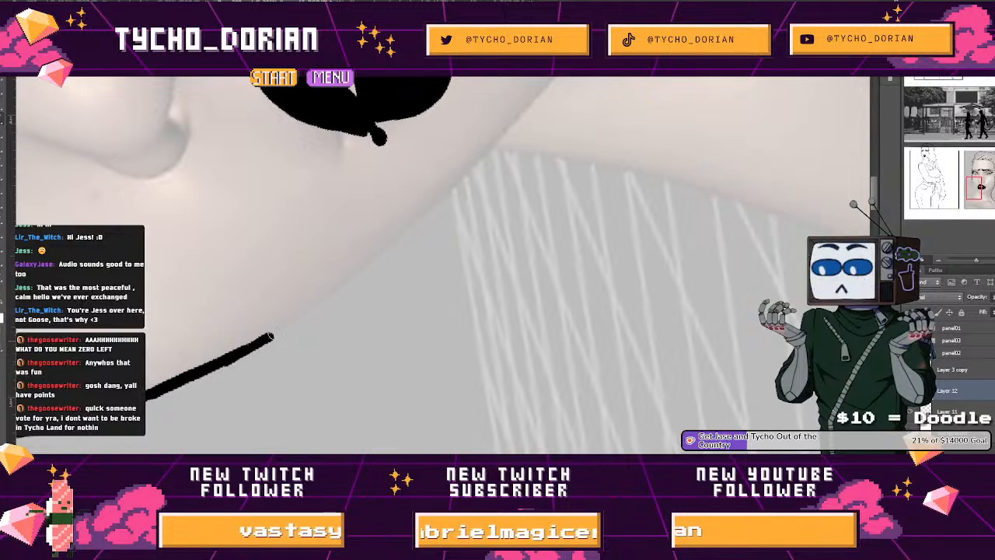
drag(358, 274, 384, 251)
drag(387, 238, 225, 396)
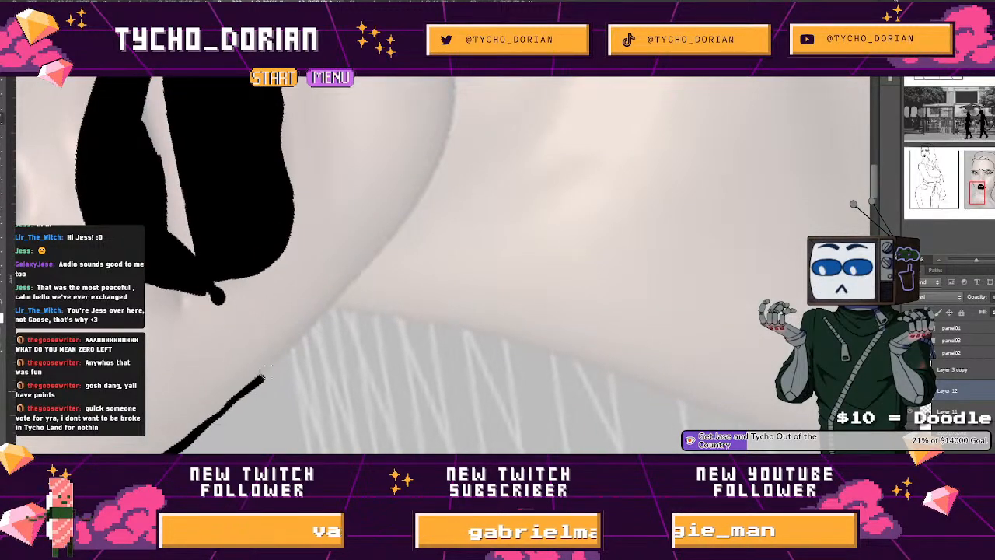
drag(345, 293, 241, 416)
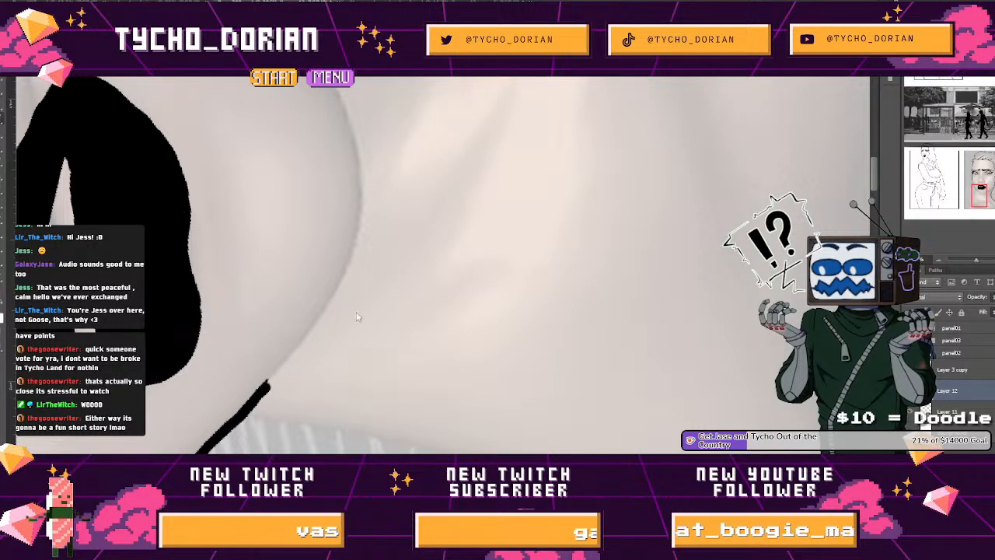
Step: Continue the face contour down the lower jaw to the chin
key(r)
drag(176, 388, 158, 320)
click(228, 316)
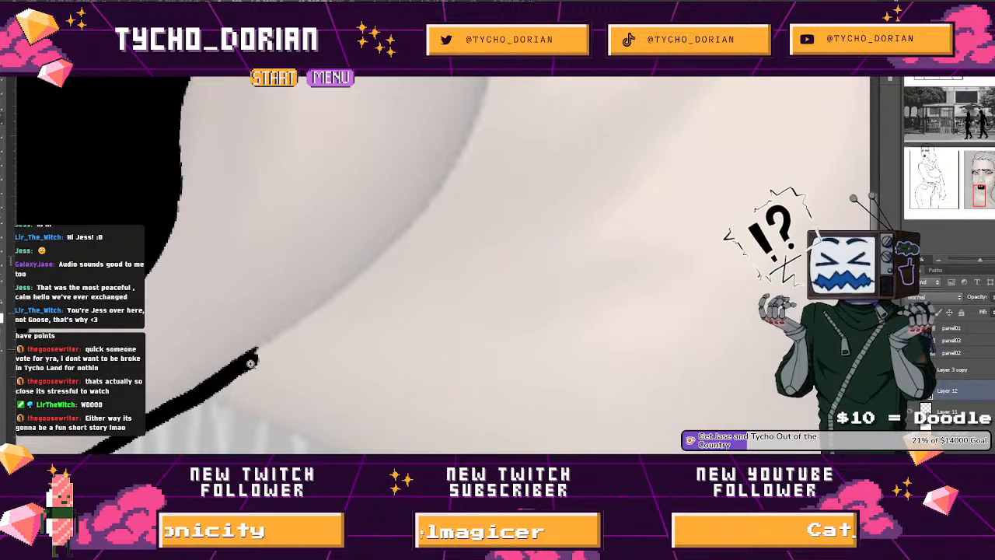
drag(279, 336, 377, 263)
key(space)
drag(377, 264, 252, 409)
mouse_move(200, 448)
mouse_down()
mouse_move(256, 407)
mouse_move(311, 342)
mouse_move(357, 274)
mouse_move(372, 205)
mouse_up()
Step: Ink around the bottom of the chin and along the far jawline up to the hanging hair
key(z)
mouse_move(397, 178)
mouse_down()
mouse_move(368, 160)
mouse_move(346, 165)
mouse_up()
key(r)
mouse_move(294, 319)
mouse_down()
mouse_move(311, 379)
mouse_move(369, 423)
mouse_up()
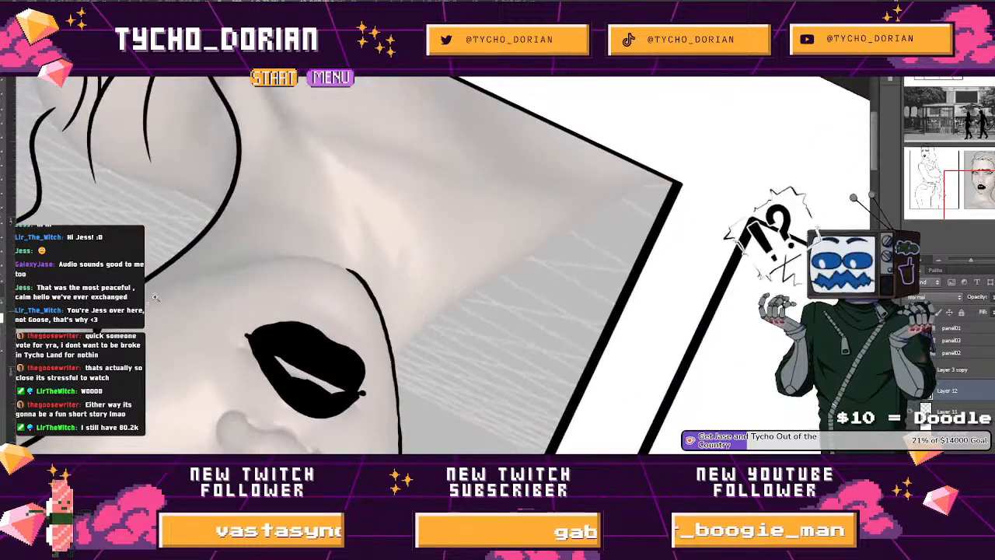
key(z)
drag(153, 299, 226, 300)
mouse_move(116, 264)
mouse_down()
mouse_move(388, 201)
mouse_move(163, 246)
mouse_move(412, 182)
mouse_move(209, 232)
mouse_move(329, 210)
mouse_move(451, 241)
mouse_move(573, 295)
mouse_up()
key(space)
key(space)
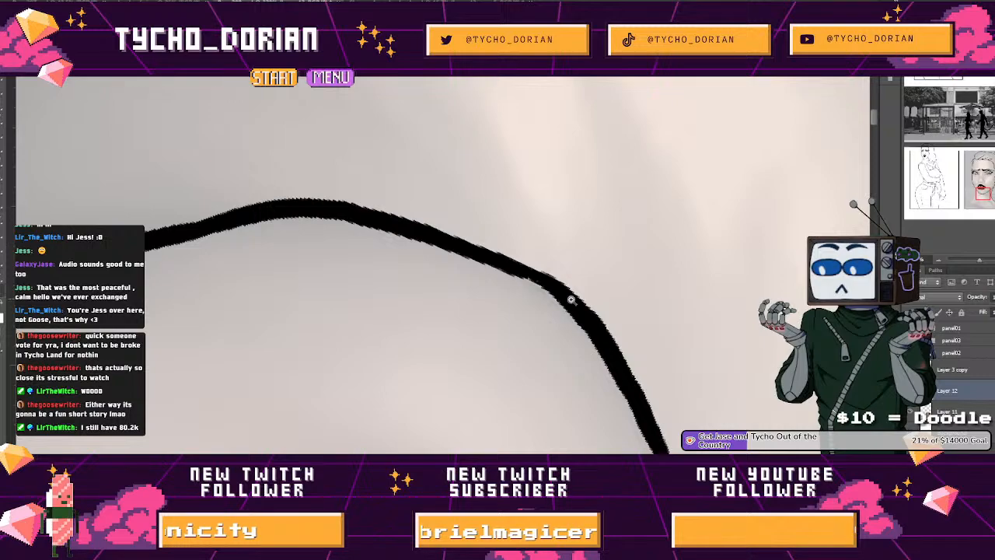
scroll(299, 297, down, 3)
drag(300, 297, 553, 178)
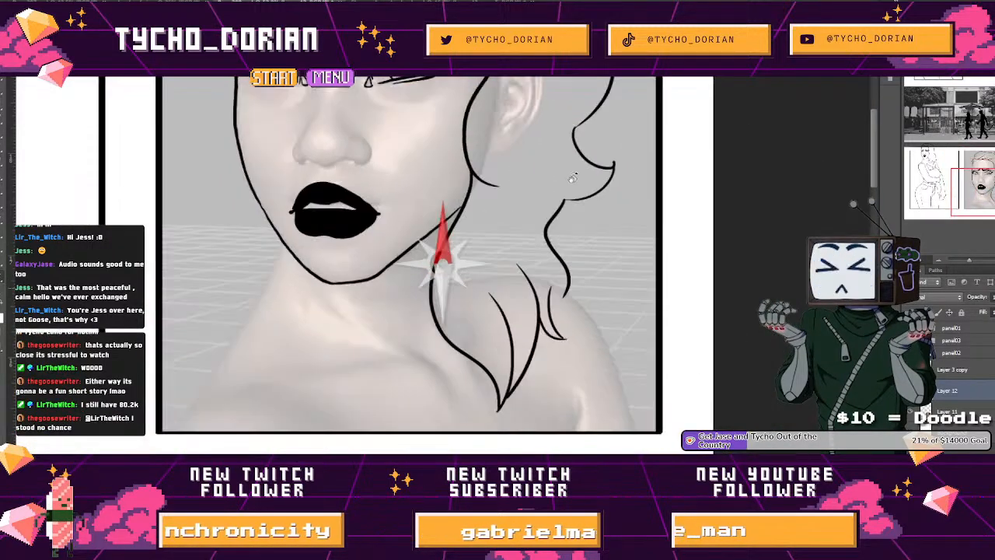
Step: Hide the posed reference to examine the inked face outline, and show the reference again
key(space)
drag(315, 151, 262, 265)
click(909, 411)
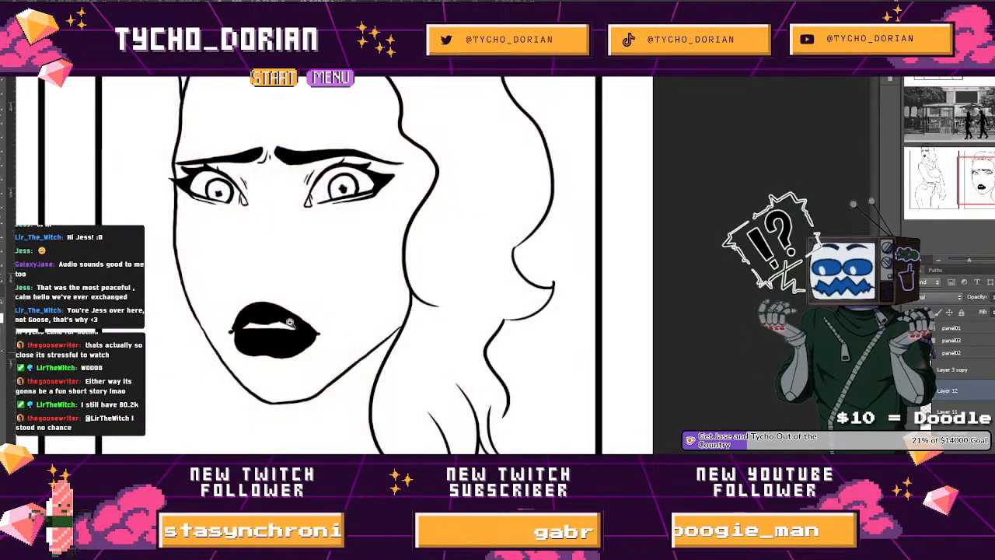
drag(291, 324, 593, 364)
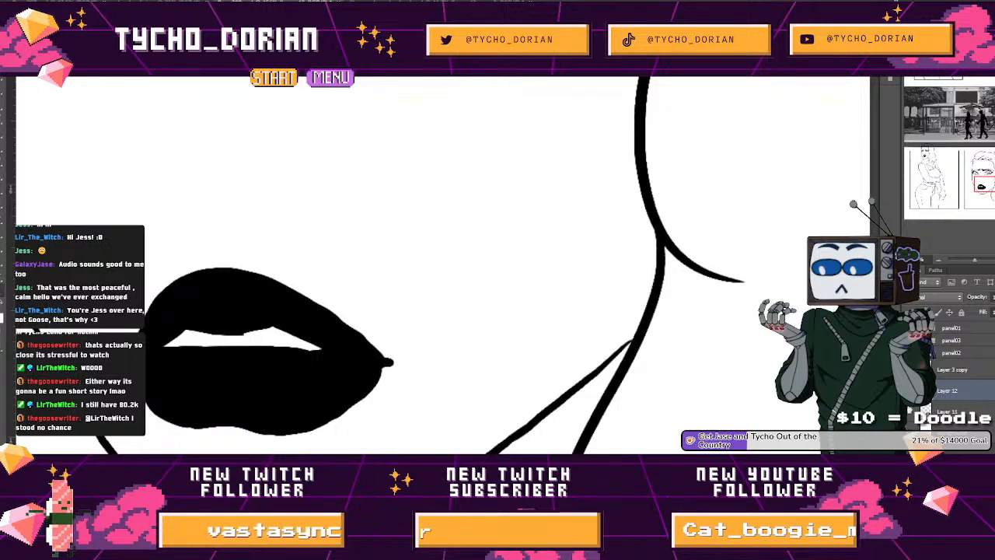
click(909, 411)
Step: Ink the crease beside the nose bridge and the nose's underside with both nostril openings
mouse_move(245, 160)
mouse_down()
mouse_move(152, 272)
mouse_move(173, 223)
mouse_move(265, 247)
mouse_up()
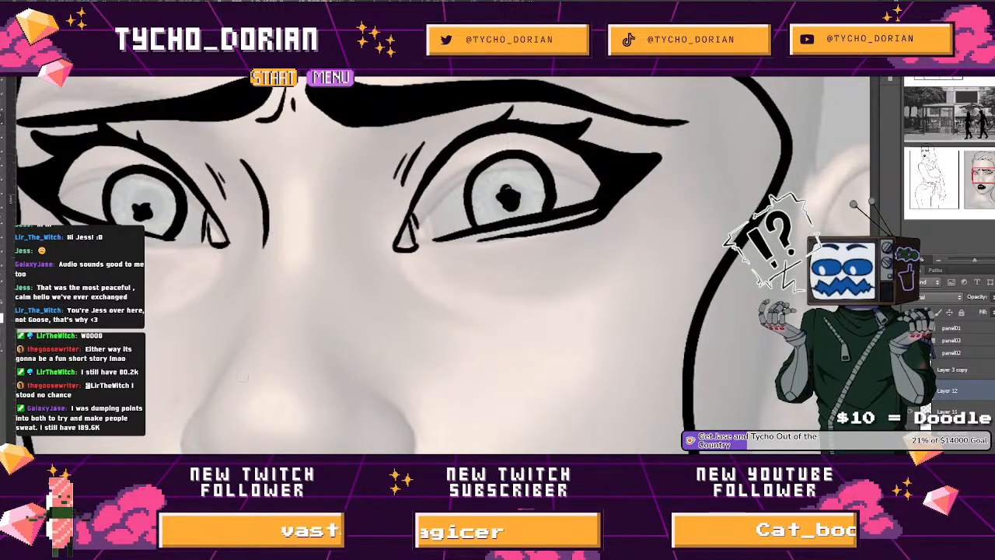
scroll(233, 389, down, 3)
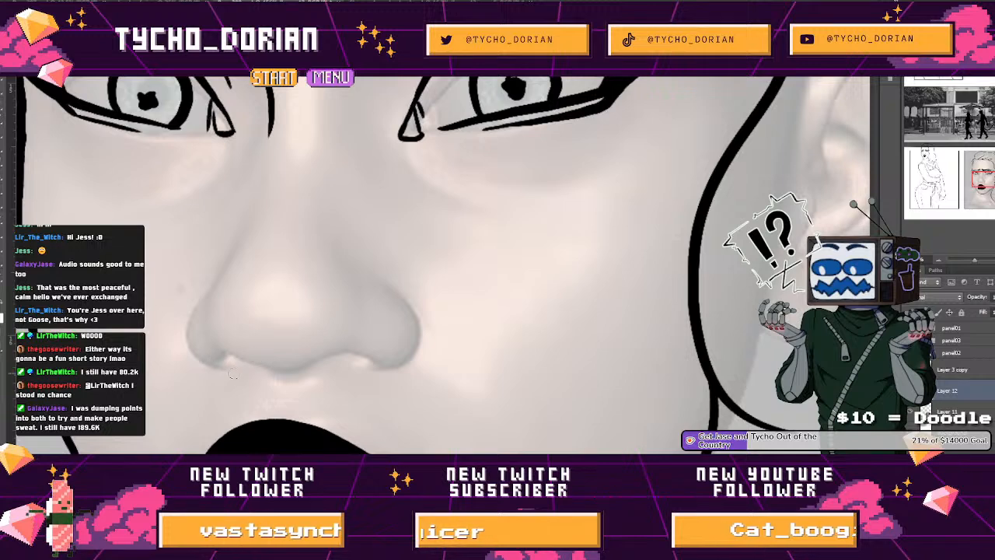
click(233, 374)
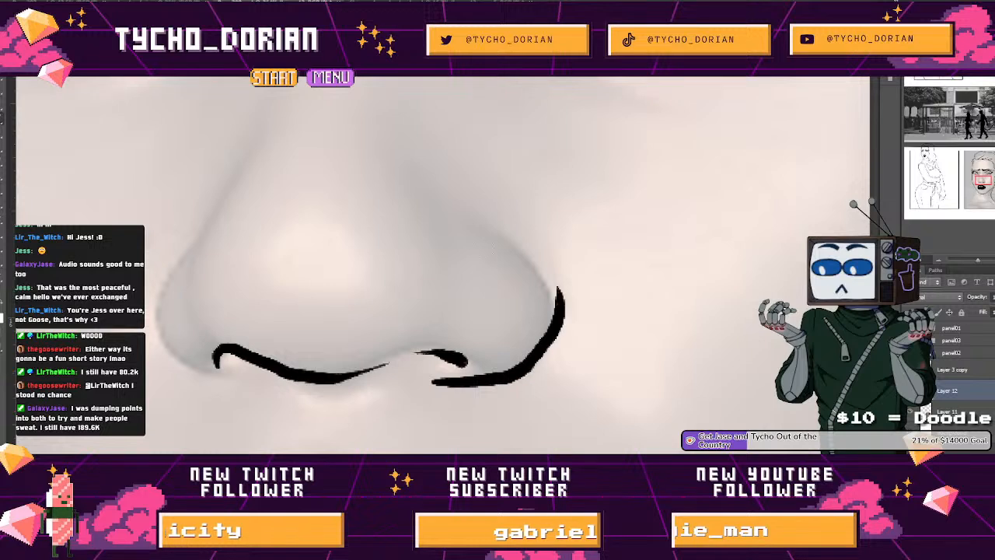
Step: Redraw the outer curve of the nostril wing nearest the hanging hair and ink the opposite wing
key(ctrl+z)
drag(443, 387, 530, 375)
key(ctrl+z)
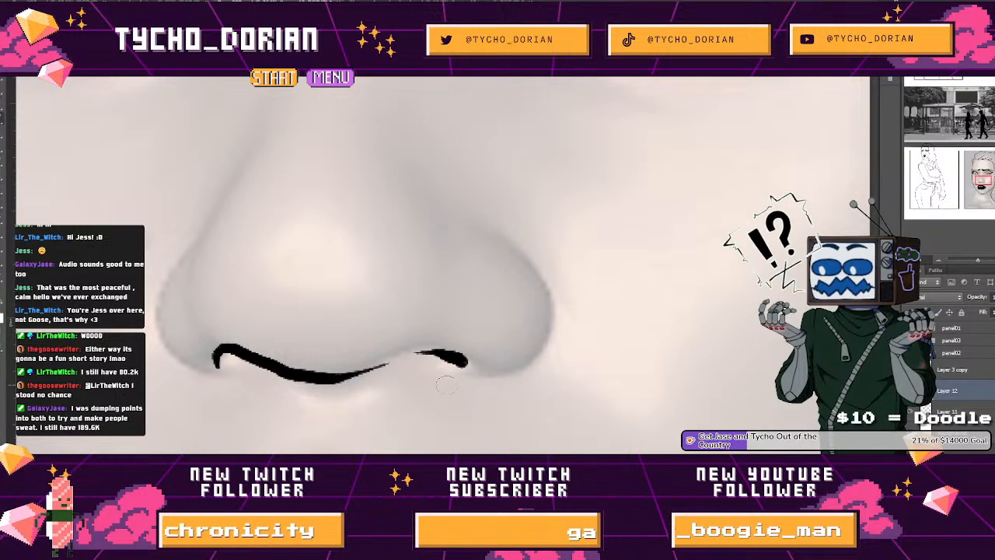
mouse_move(452, 383)
mouse_down()
mouse_move(502, 382)
mouse_move(537, 365)
mouse_up()
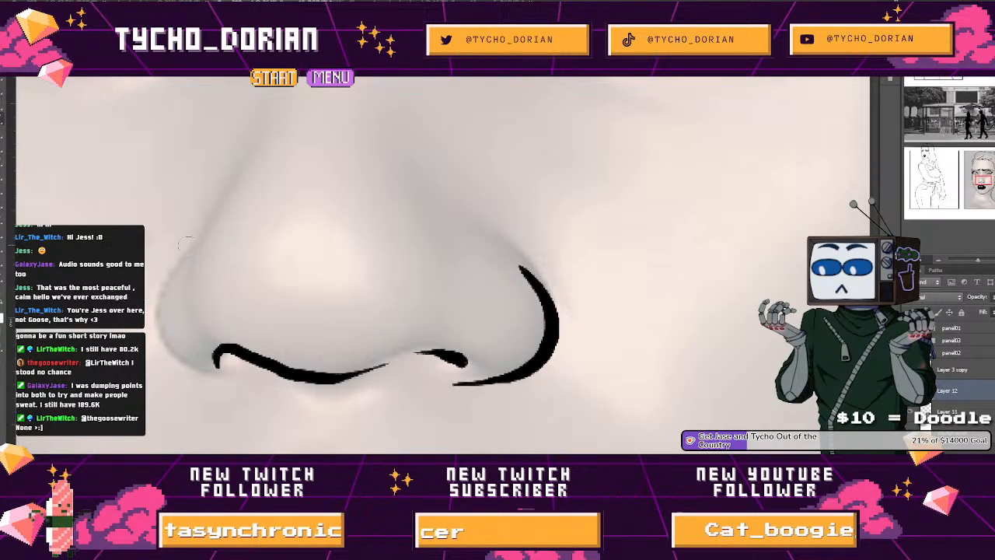
drag(161, 333, 216, 373)
drag(215, 335, 195, 286)
Step: Examine the whole portrait's line art with the posed reference hidden, and show the reference again
scroll(250, 267, down, 10)
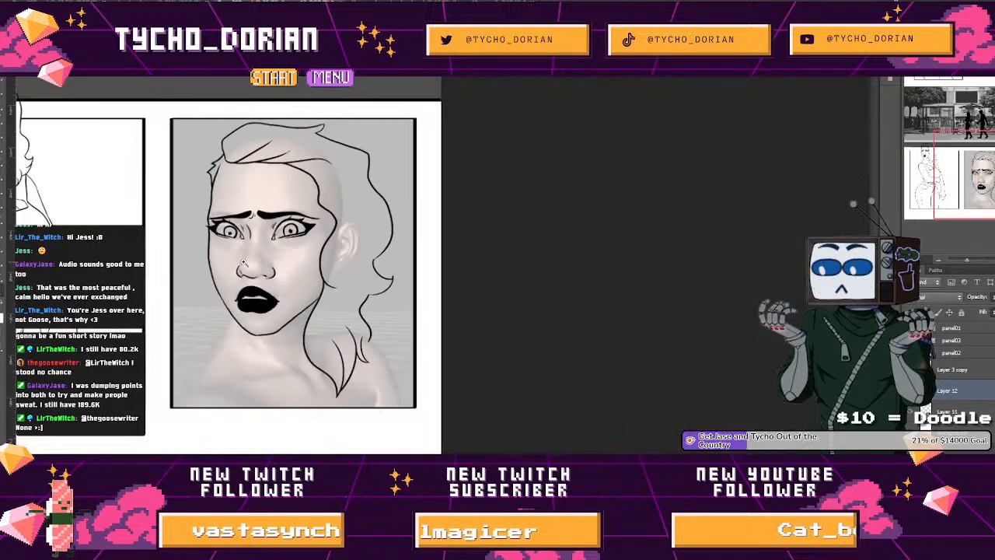
scroll(266, 257, up, 1)
scroll(265, 257, down, 2)
click(911, 411)
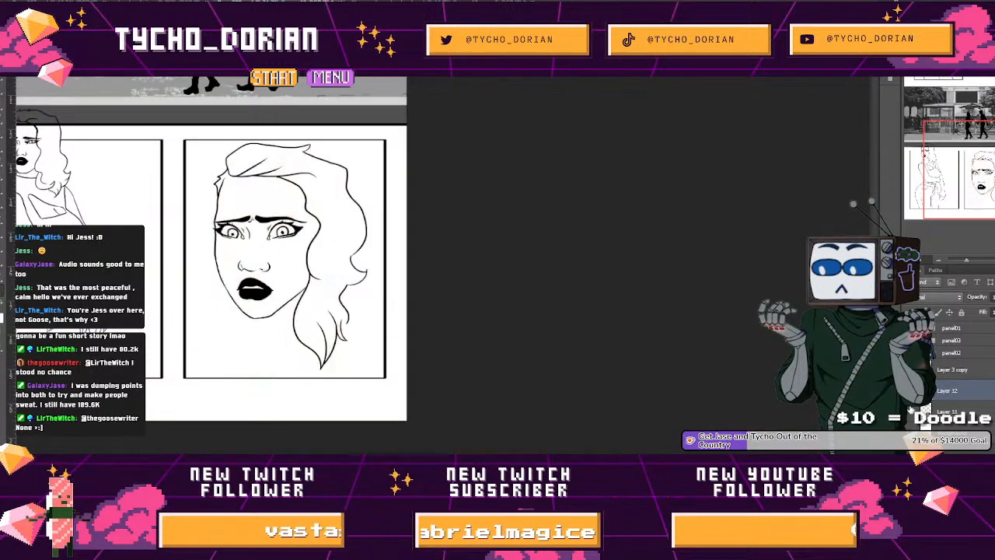
click(912, 411)
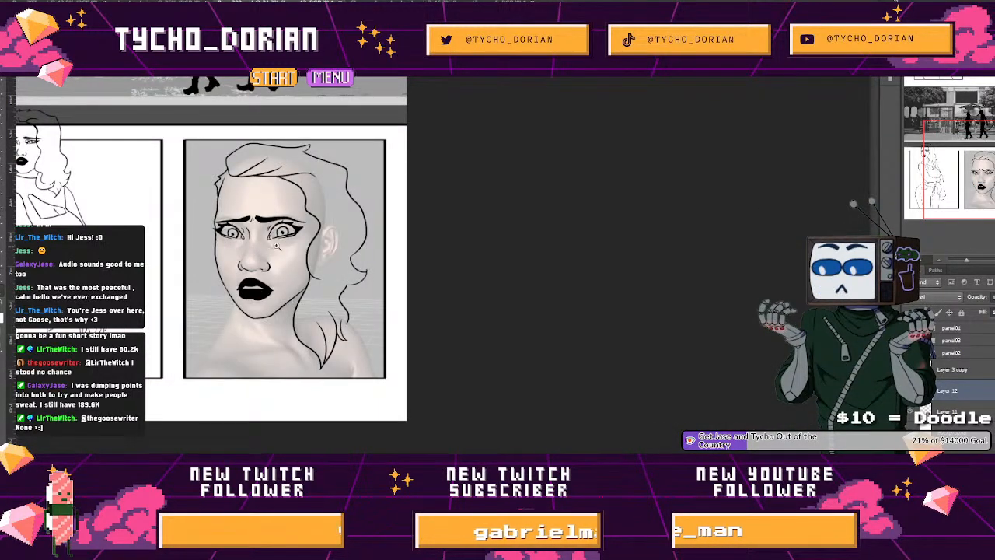
Step: Ink a short hairline stroke at the temple below the swept-back hair
drag(249, 292, 239, 265)
drag(214, 146, 334, 149)
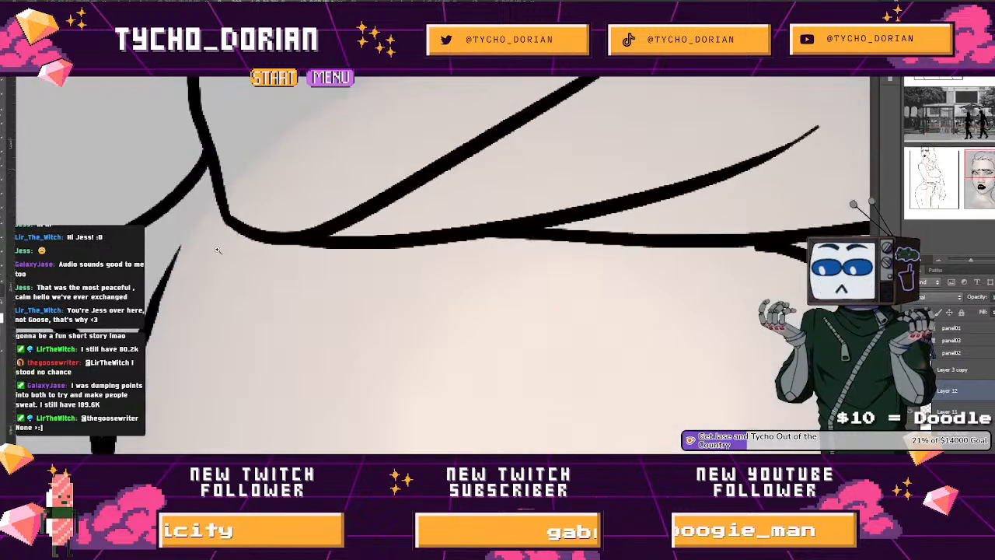
mouse_move(148, 338)
mouse_down()
mouse_move(176, 257)
mouse_move(220, 204)
mouse_move(133, 217)
mouse_up()
key(ctrl+z)
drag(178, 216, 202, 282)
drag(257, 380, 286, 212)
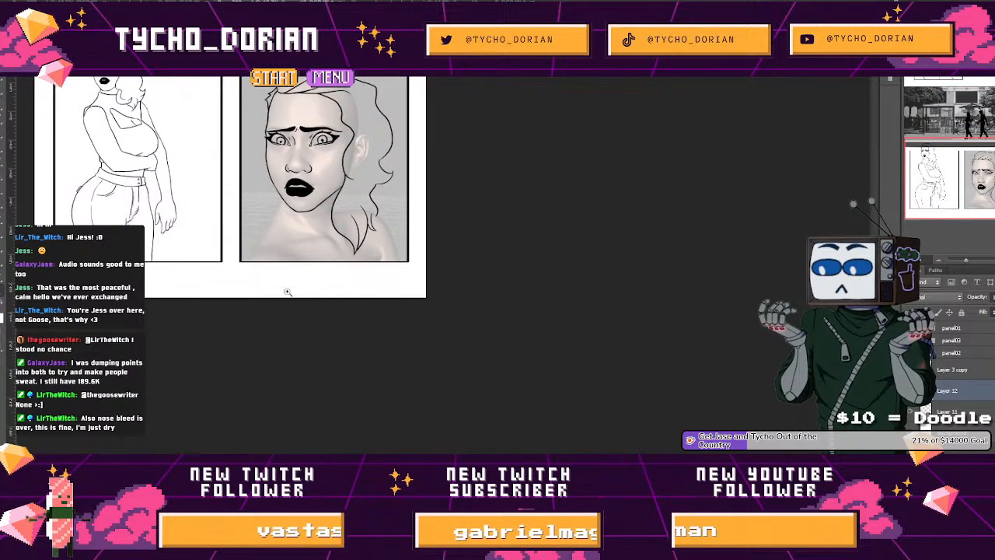
Step: Ink the neck line running from under the jaw to the hanging hair
click(301, 230)
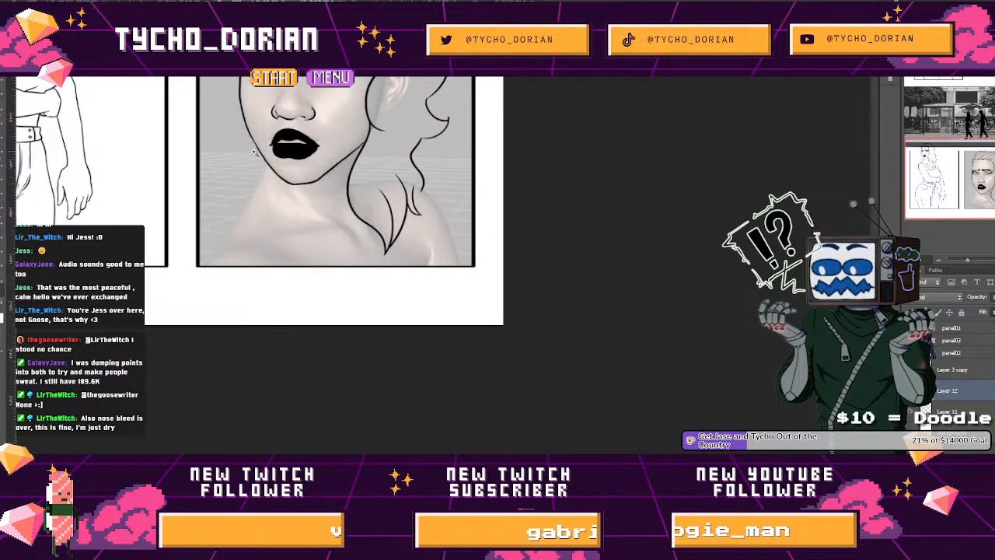
drag(254, 153, 456, 218)
mouse_move(455, 218)
mouse_down()
mouse_move(470, 238)
mouse_move(242, 264)
mouse_move(360, 249)
mouse_up()
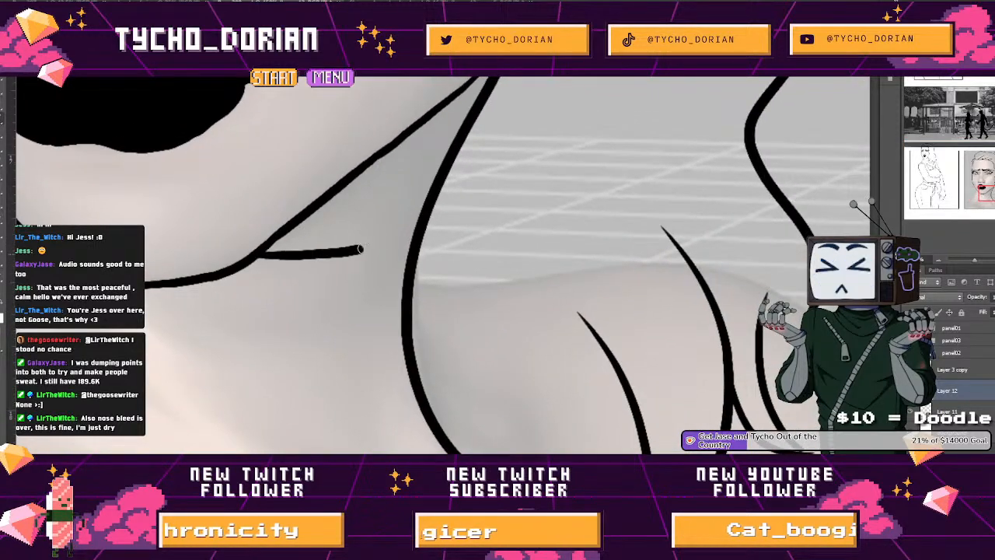
key(ctrl+z)
drag(260, 255, 359, 241)
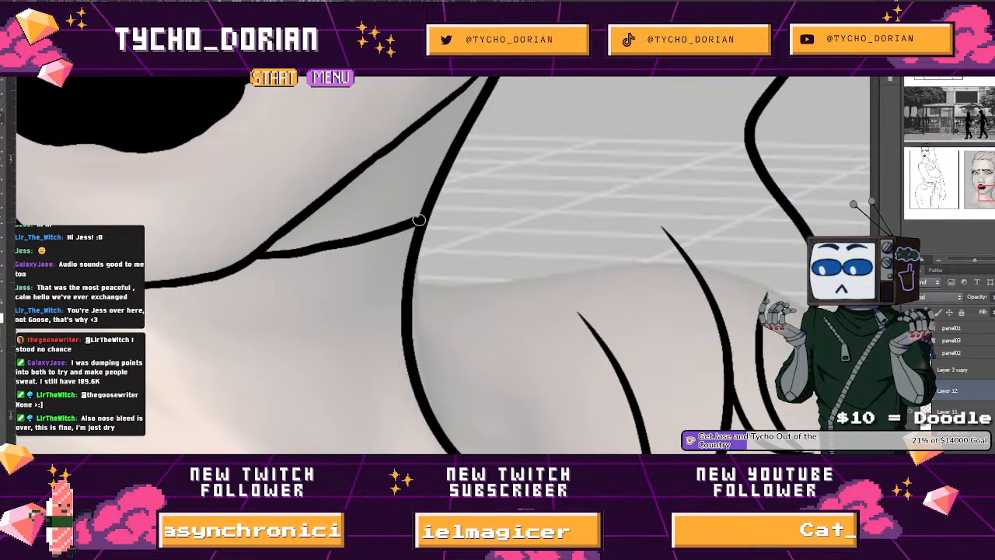
Step: Ink the upper edge of the neck on the opposite side, starting at the jaw
drag(76, 261, 316, 263)
mouse_move(370, 186)
mouse_down()
mouse_move(346, 205)
mouse_move(348, 254)
mouse_move(295, 355)
mouse_up()
scroll(310, 348, down, 5)
drag(277, 262, 283, 101)
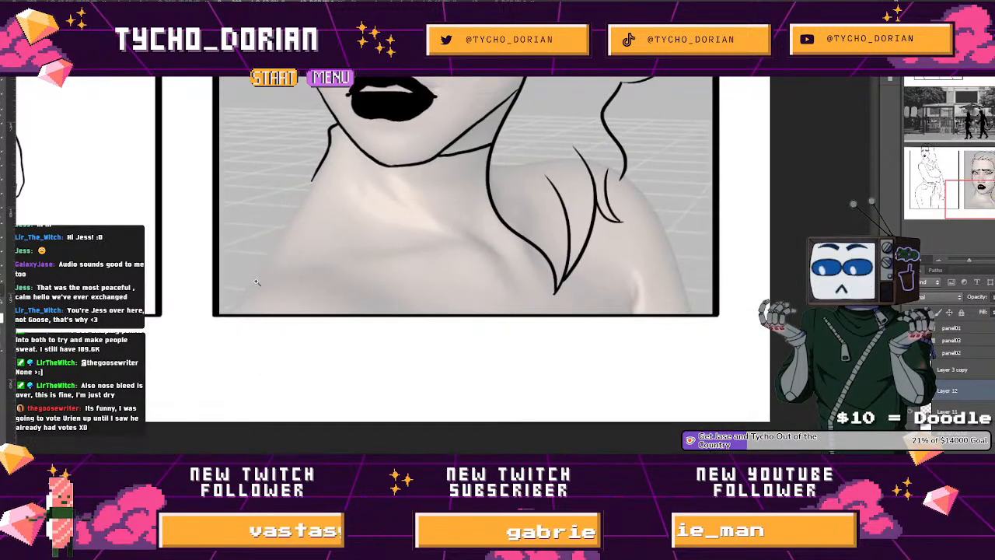
Step: Ink the rounded body curve rising from the portrait panel's bottom border below the bare shoulder
drag(238, 307, 267, 330)
drag(195, 323, 300, 267)
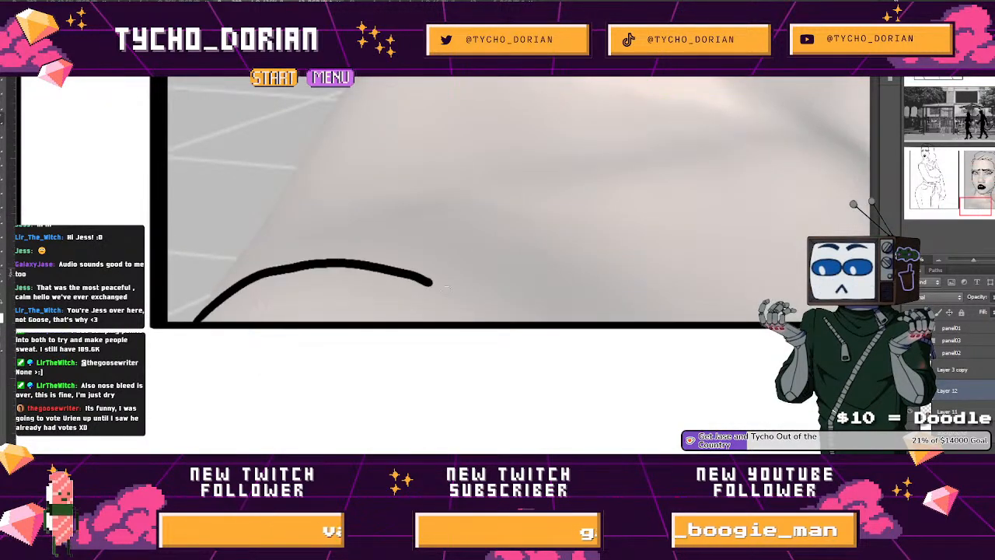
key(ctrl+z)
mouse_move(175, 336)
mouse_down()
mouse_move(222, 293)
mouse_move(415, 239)
mouse_move(570, 306)
mouse_up()
Step: Ink the shoulder slope connecting the neck line to the portrait panel's lower corner
drag(492, 290, 329, 540)
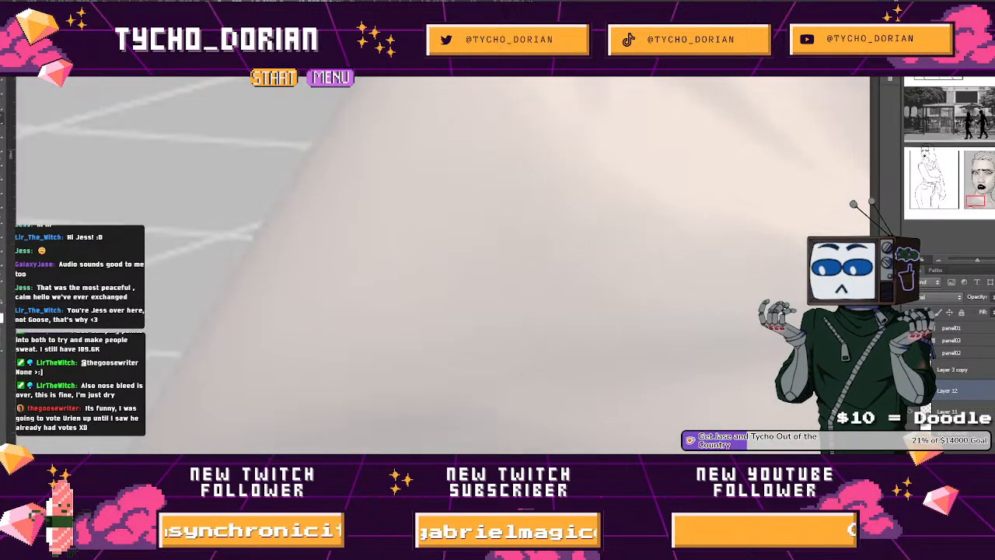
mouse_move(101, 452)
mouse_down()
mouse_move(123, 437)
mouse_move(237, 247)
mouse_move(147, 426)
mouse_move(225, 313)
mouse_up()
drag(339, 195, 256, 198)
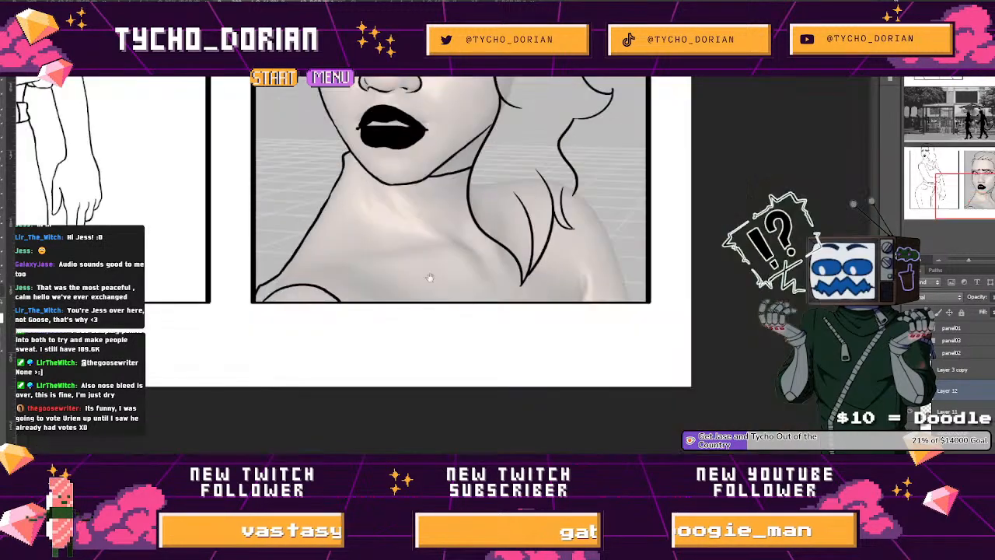
Step: Close the top of the small hair lock on the far shoulder and ink the inner arm line down to the panel border
drag(445, 302, 256, 323)
drag(507, 160, 362, 215)
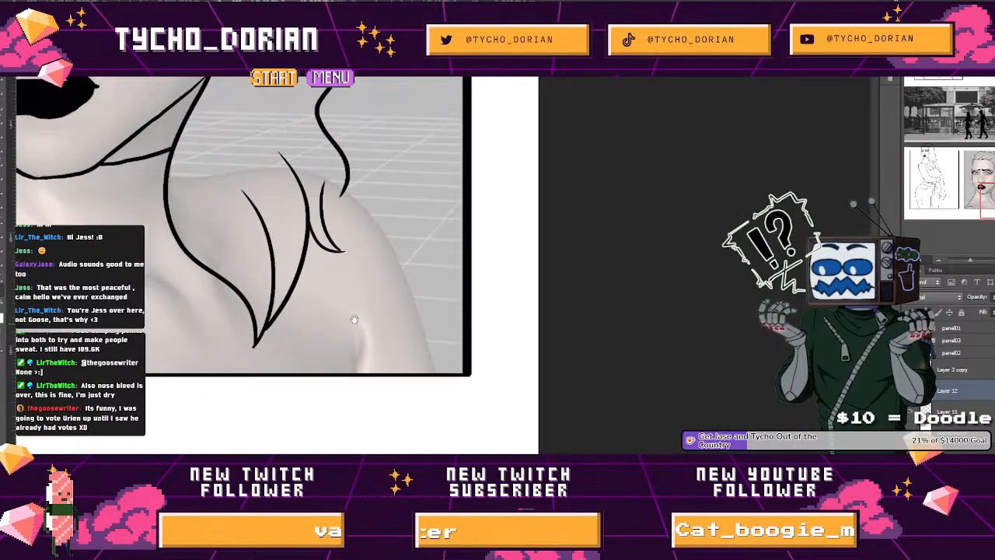
click(362, 213)
click(309, 163)
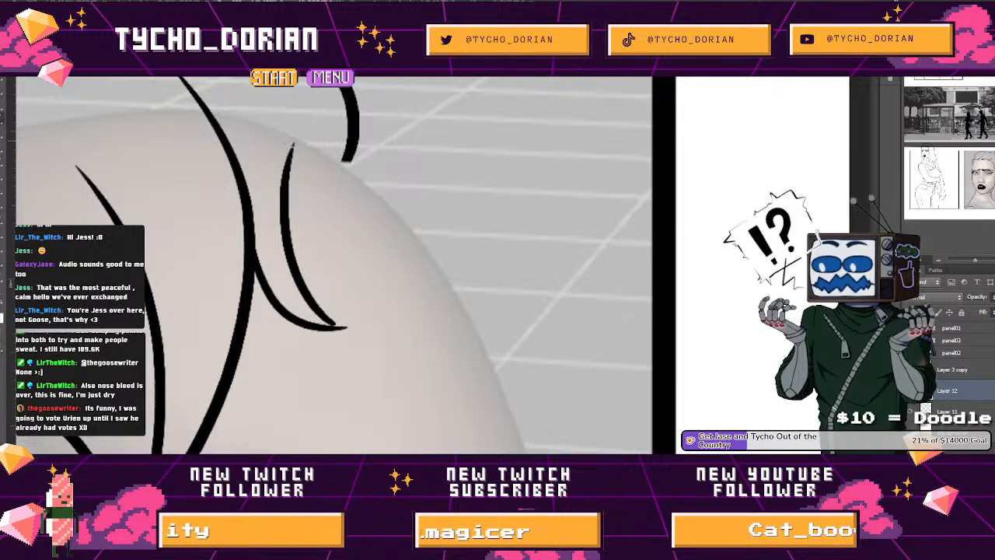
mouse_move(294, 143)
mouse_down()
mouse_move(332, 151)
mouse_move(389, 195)
mouse_up()
key(ctrl+minus)
mouse_move(378, 236)
mouse_down()
mouse_move(355, 178)
mouse_move(345, 213)
mouse_up()
click(360, 186)
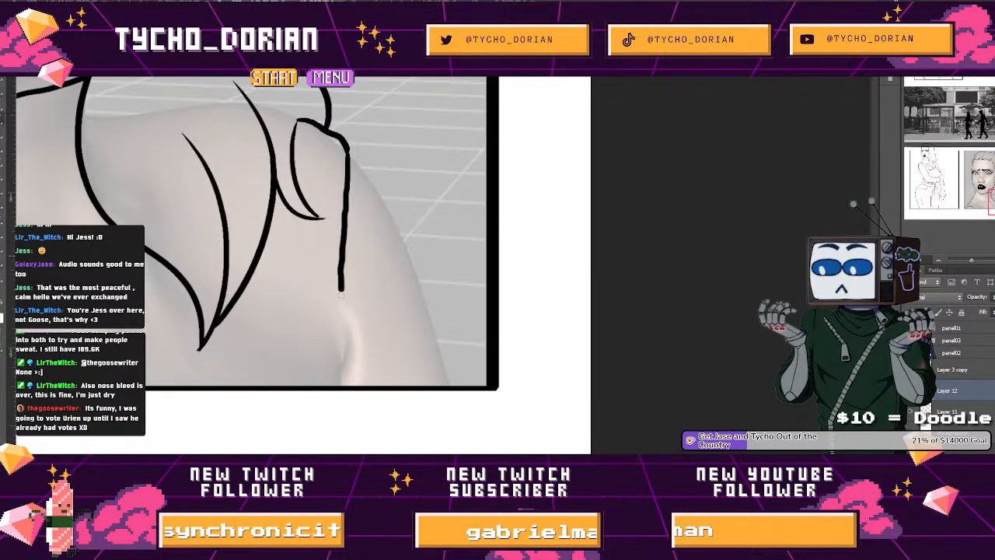
Step: Ink the far shoulder and outer arm contour down to the panel's bottom border, and hide the posed reference
key(r)
mouse_move(237, 334)
mouse_down()
mouse_move(244, 352)
mouse_move(435, 435)
mouse_up()
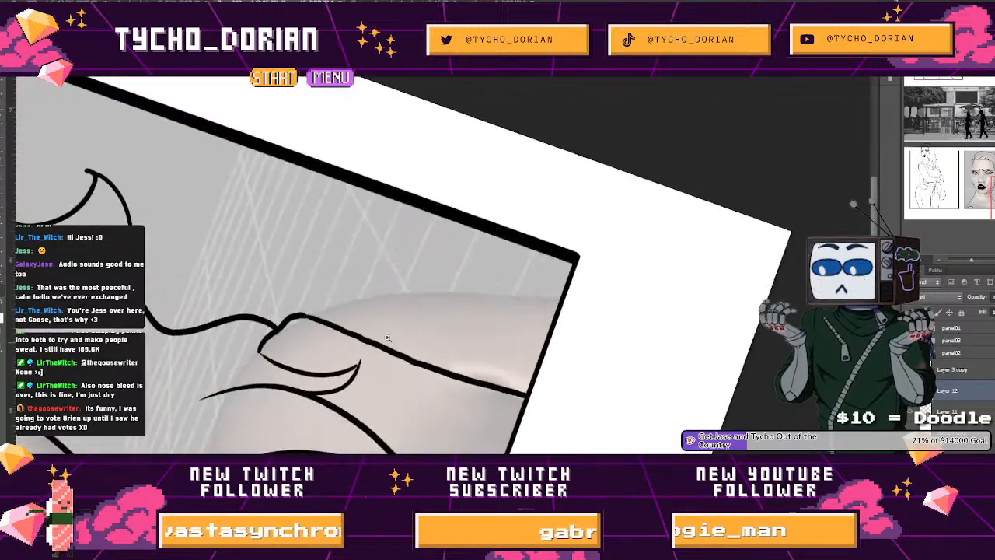
drag(378, 342, 443, 335)
mouse_move(211, 269)
mouse_down()
mouse_move(398, 225)
mouse_move(365, 223)
mouse_move(518, 202)
mouse_up()
key(ctrl+z)
mouse_move(483, 207)
mouse_down()
mouse_move(285, 217)
mouse_move(373, 217)
mouse_up()
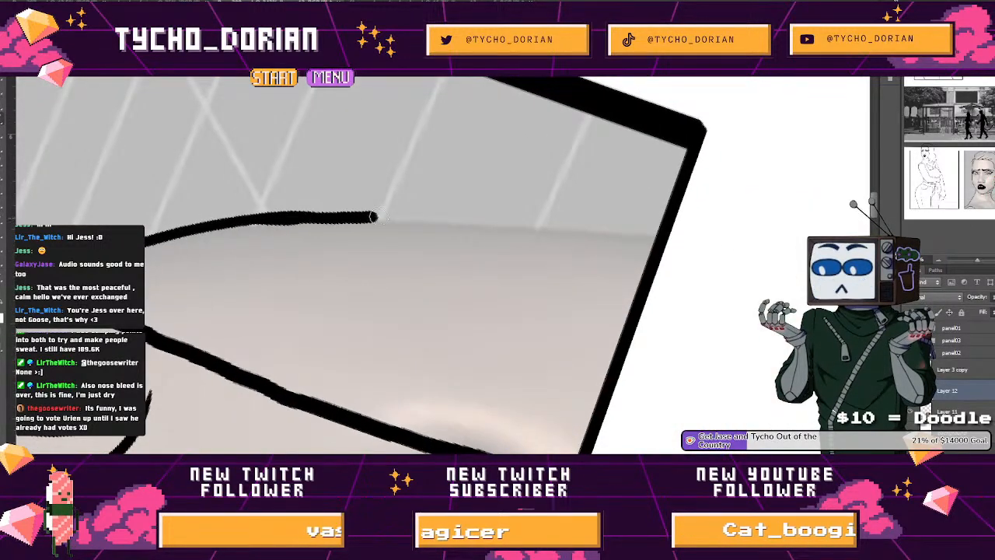
drag(638, 244, 513, 247)
key(r)
drag(328, 246, 419, 140)
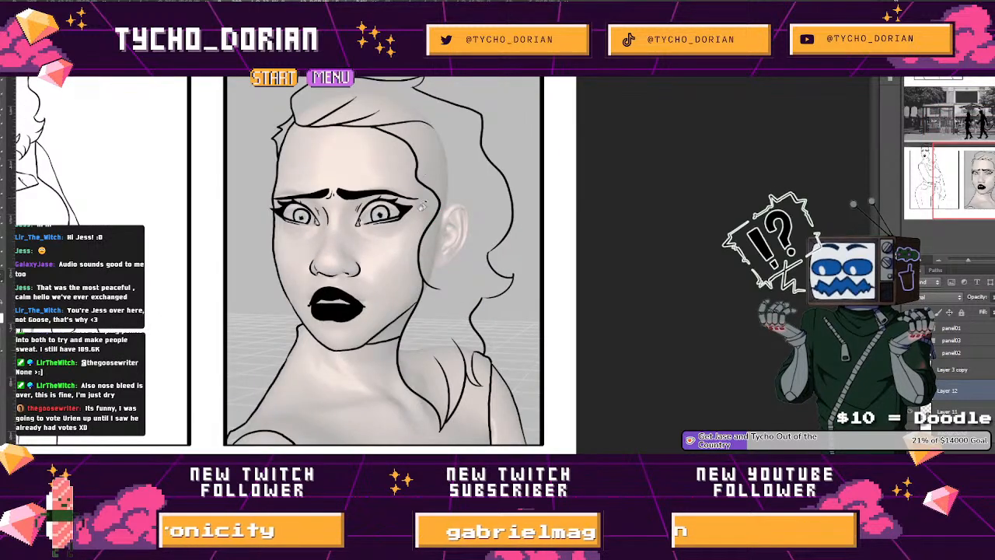
click(911, 412)
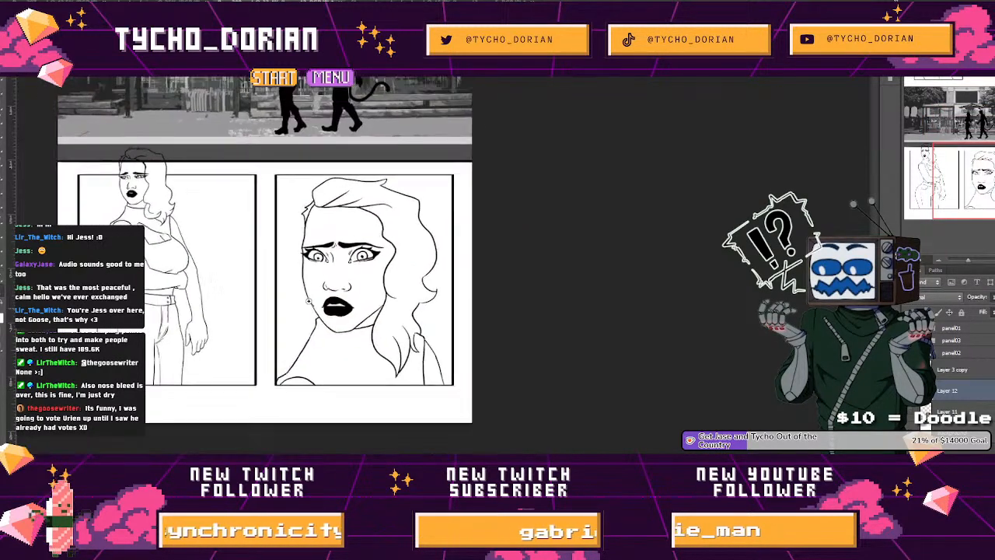